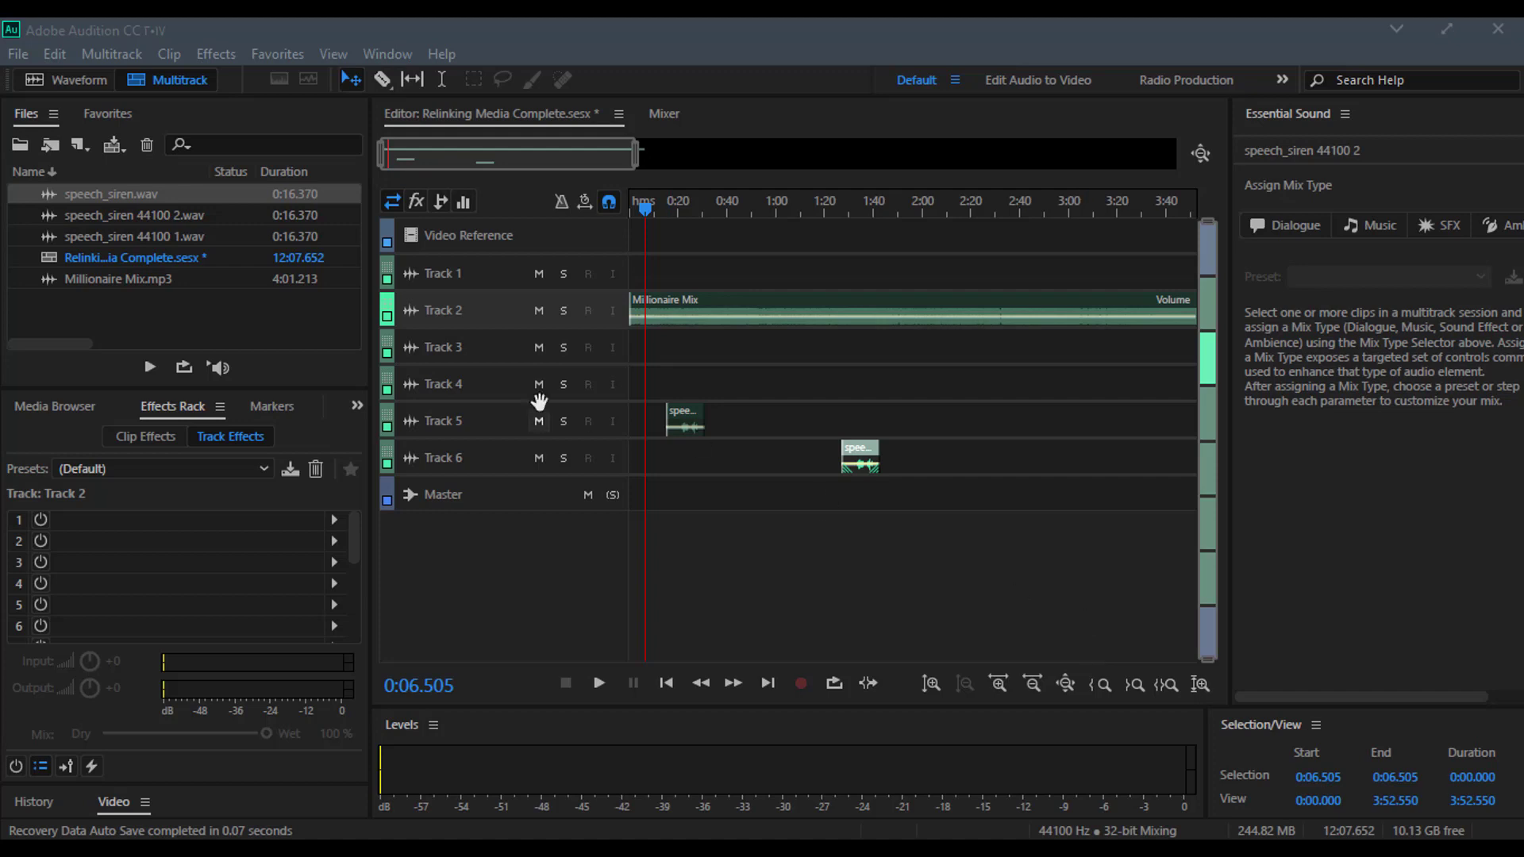
{"action": "right_click", "coordinate": [154, 317]}
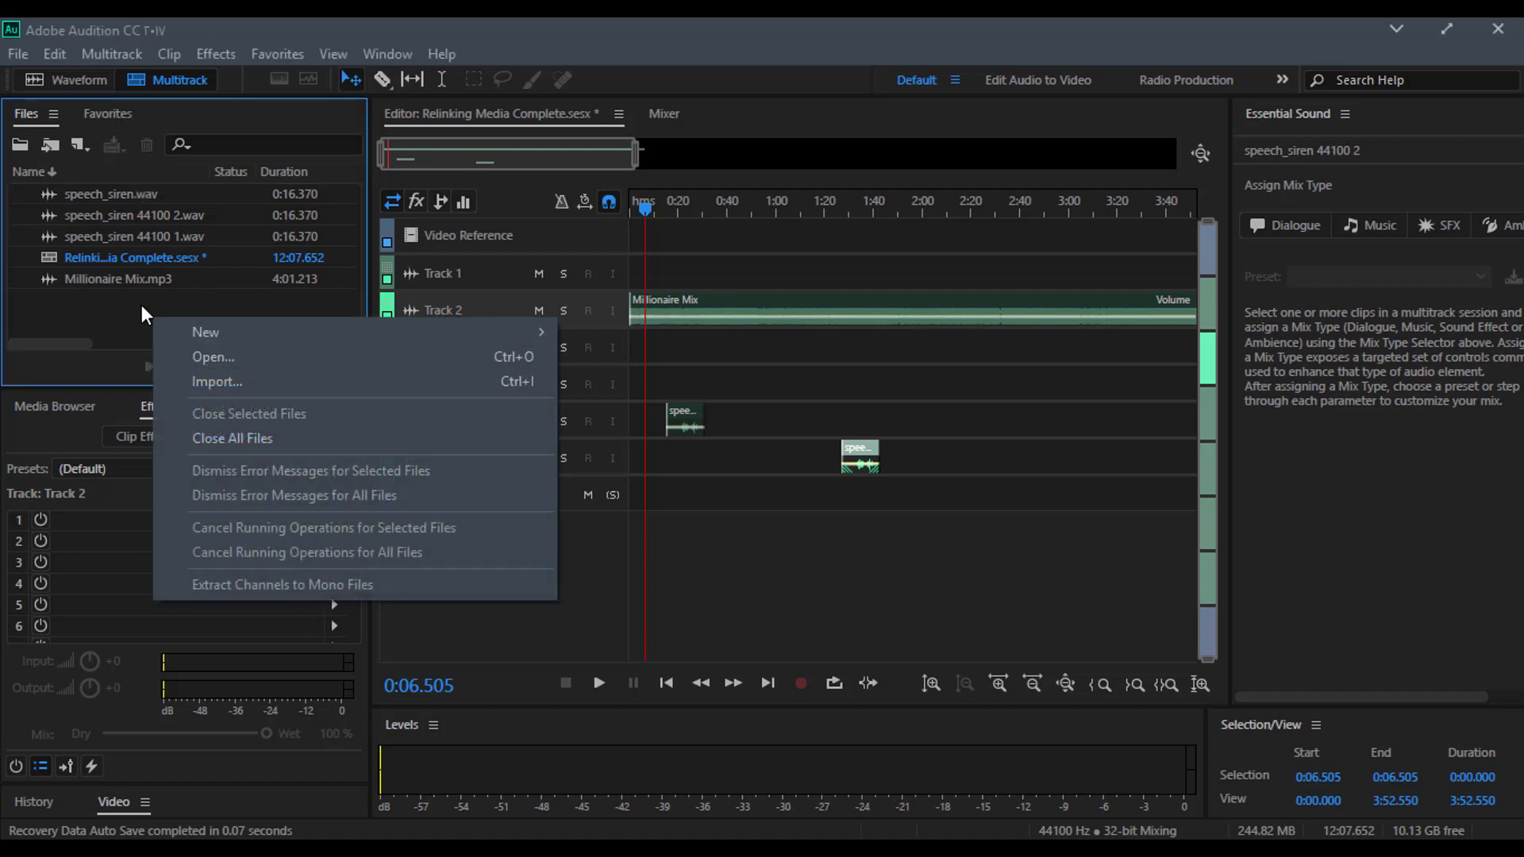
{"action": "left_click", "coordinate": [141, 305]}
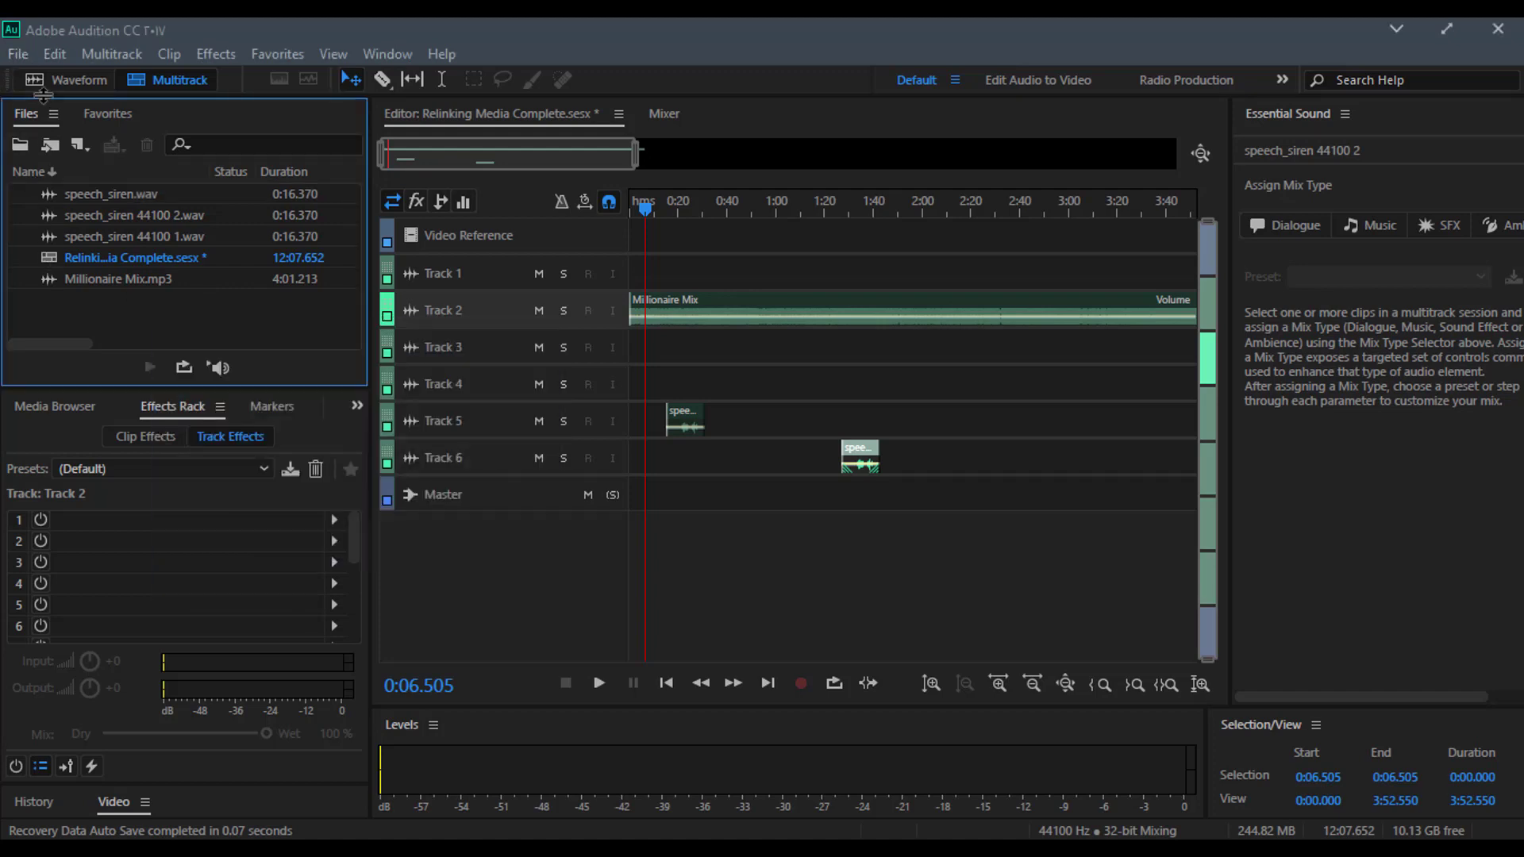
{"action": "left_click", "coordinate": [12, 61]}
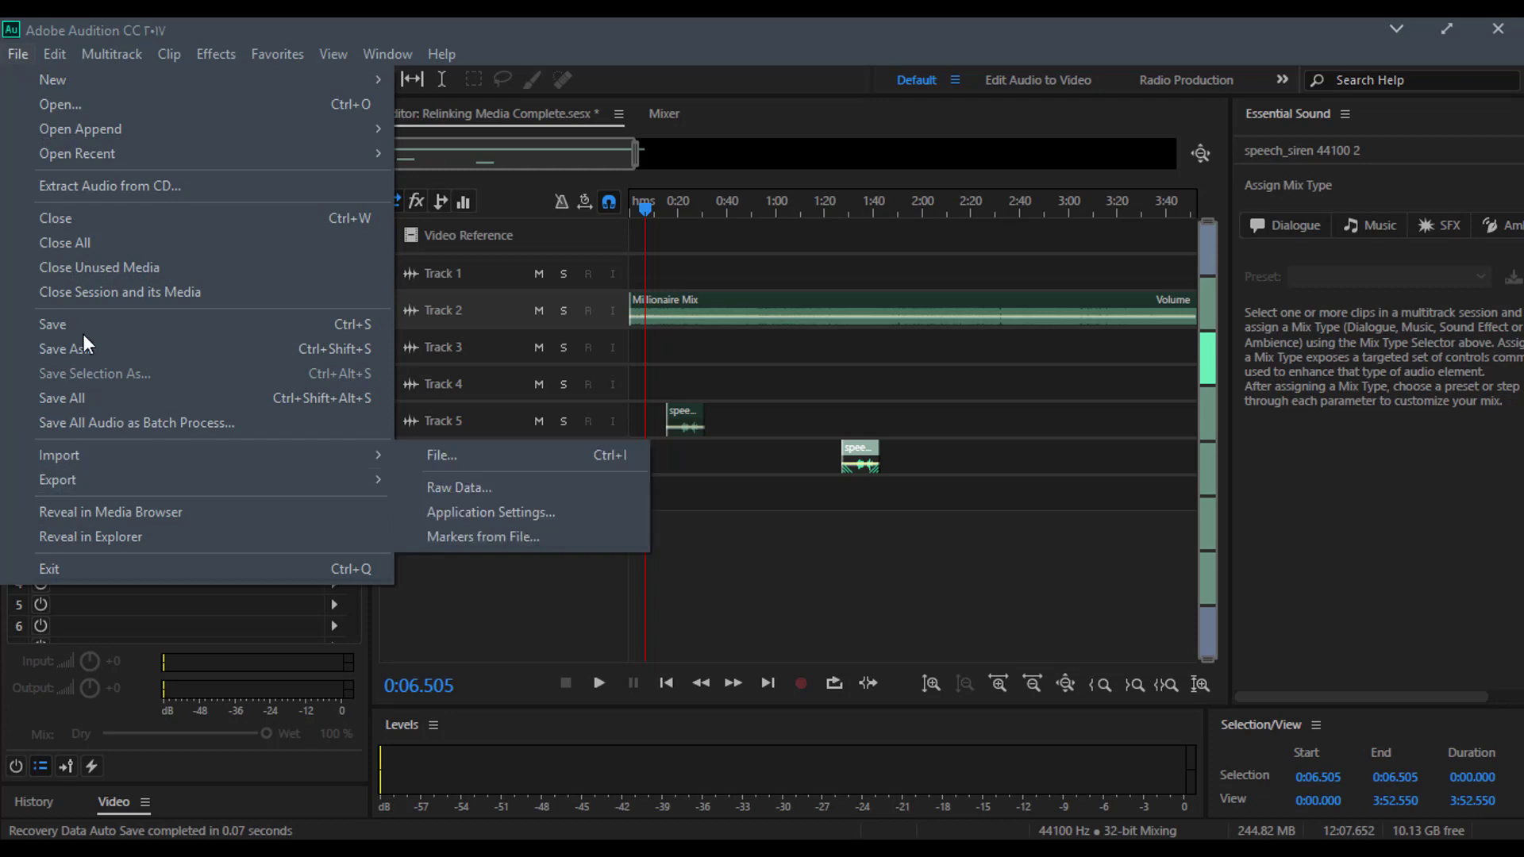
{"action": "left_click", "coordinate": [494, 589]}
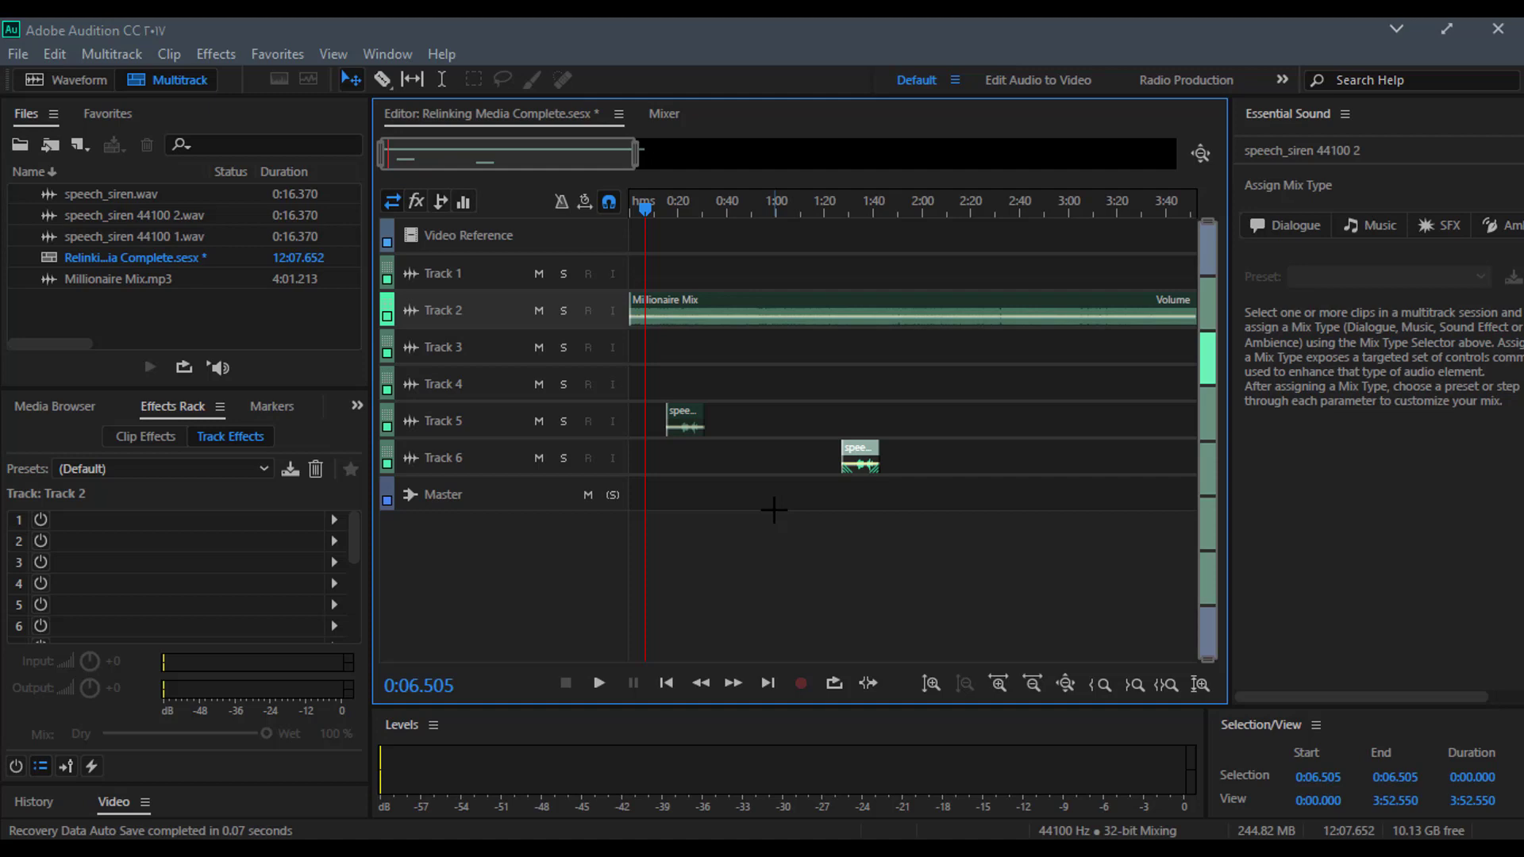
{"action": "left_click", "coordinate": [245, 288]}
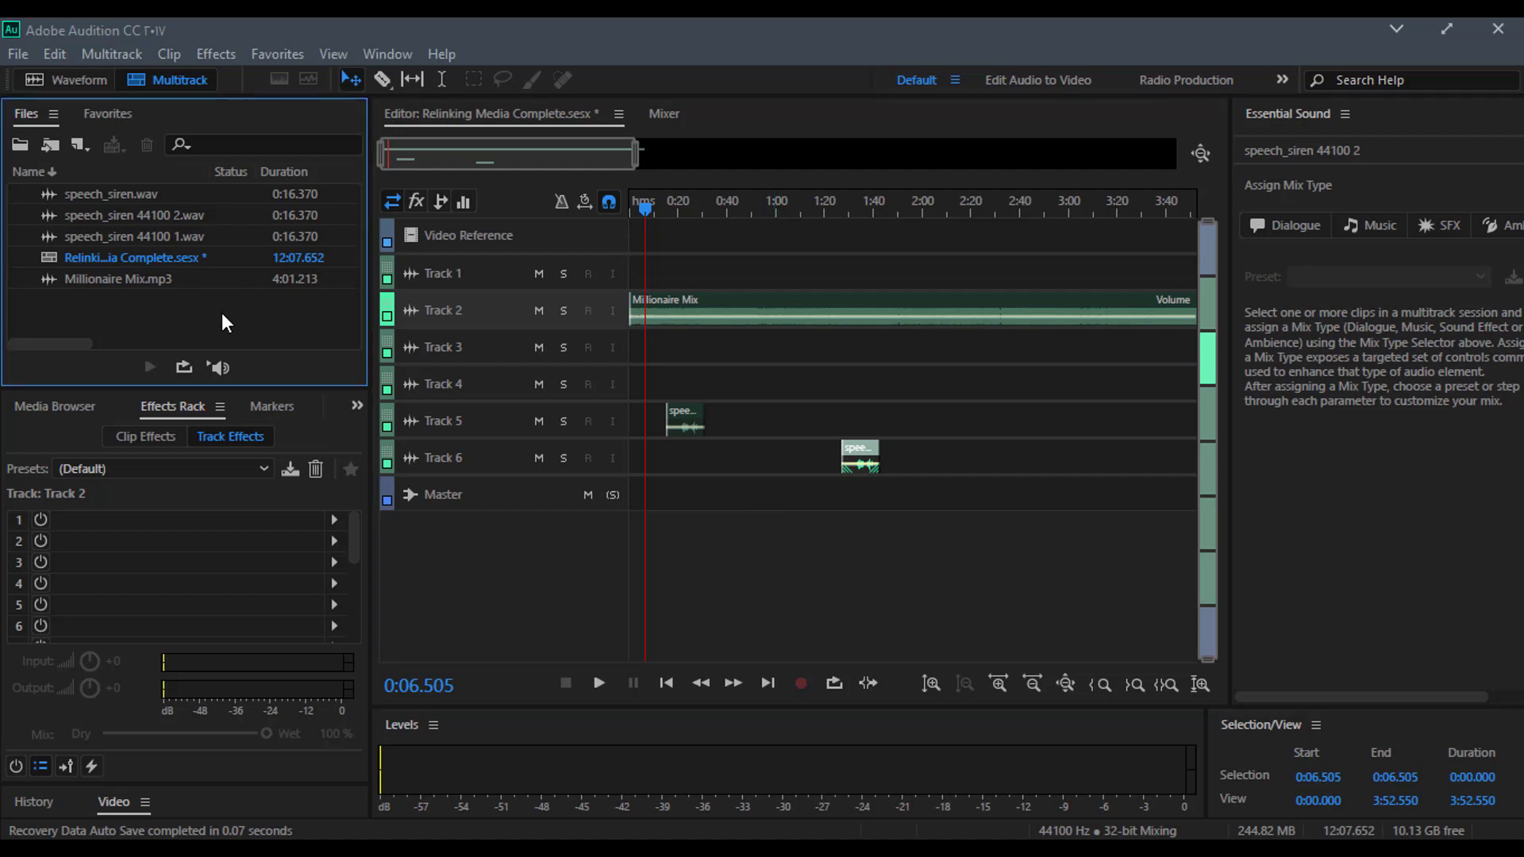
{"action": "right_click", "coordinate": [222, 314]}
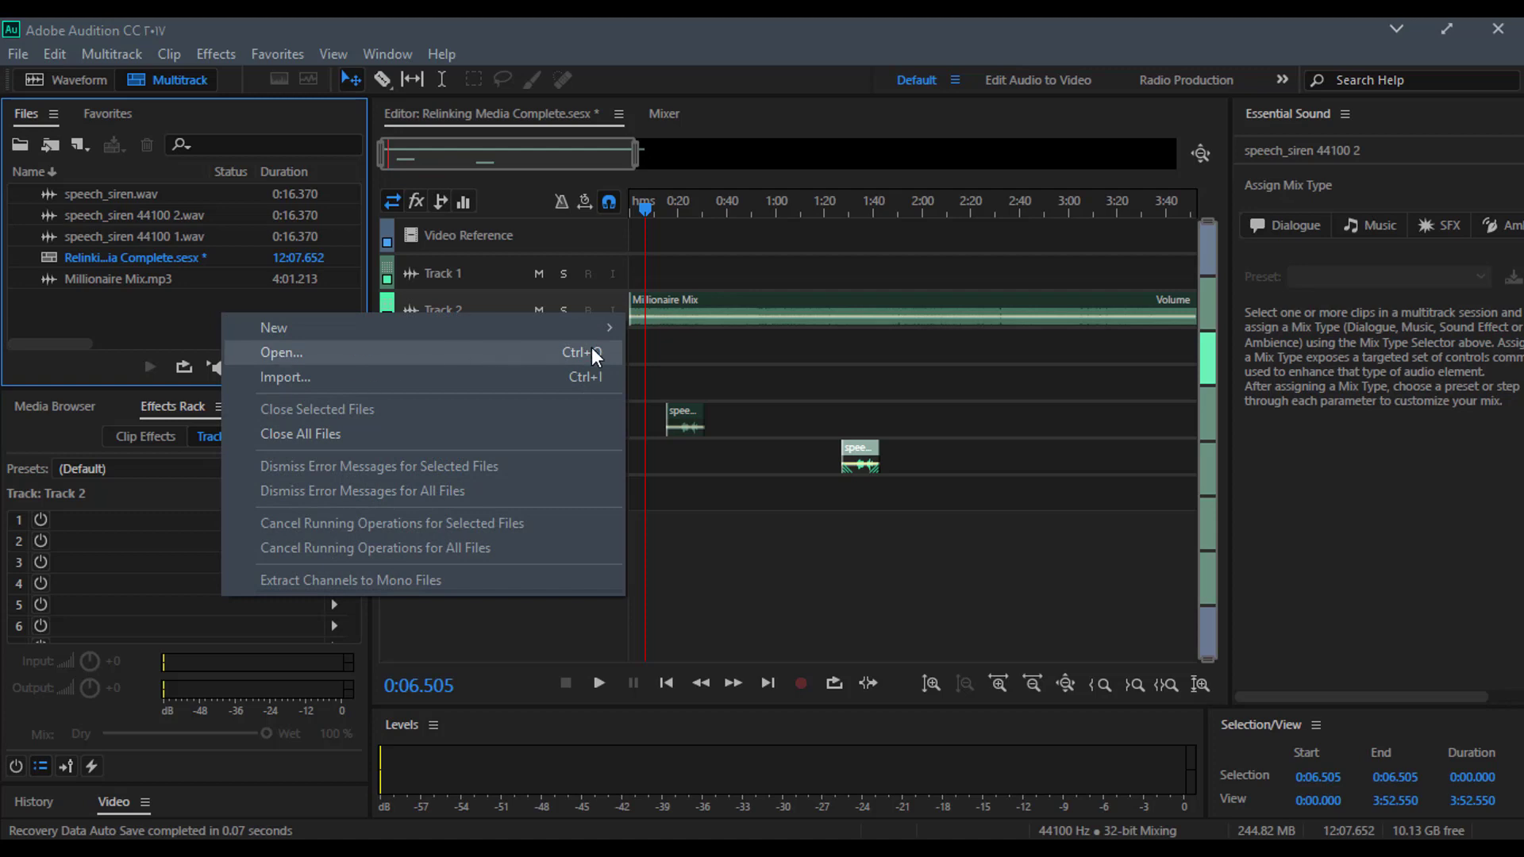
{"action": "left_click", "coordinate": [167, 326]}
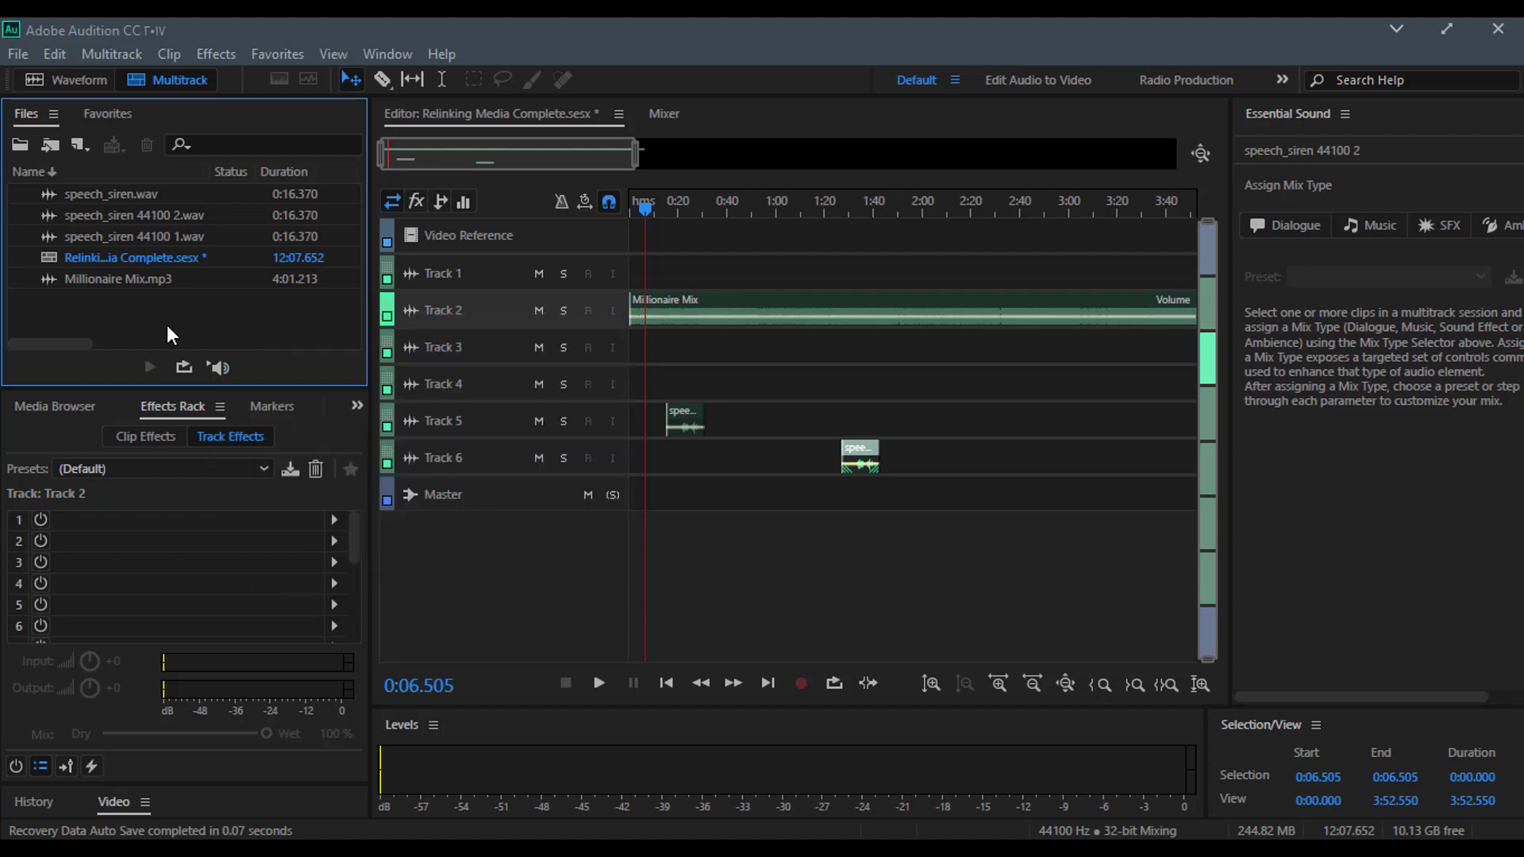
{"action": "key", "text": "ctrl+o"}
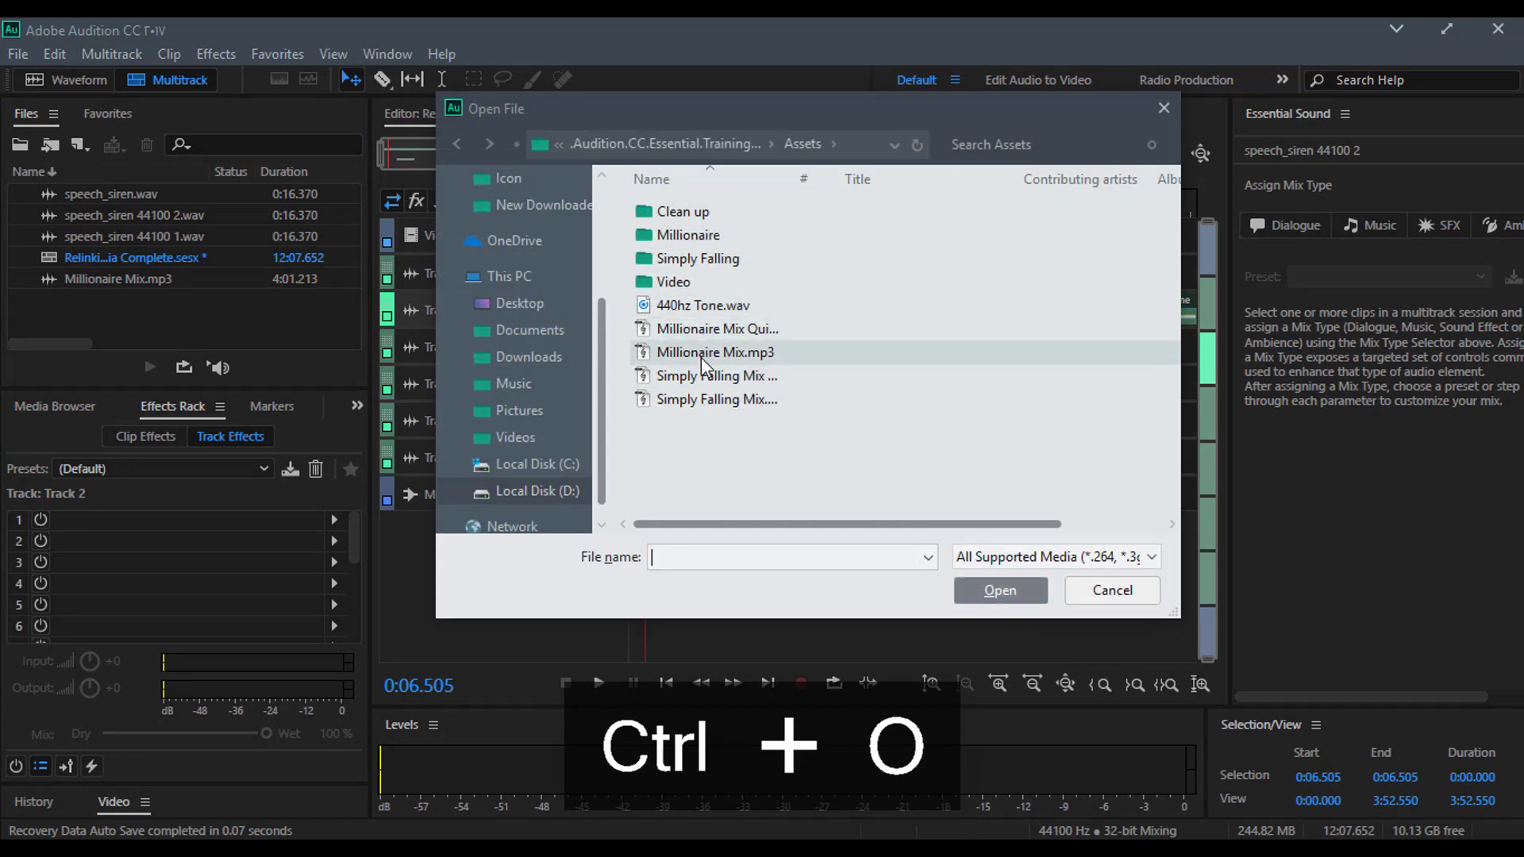
{"action": "left_click", "coordinate": [1126, 604]}
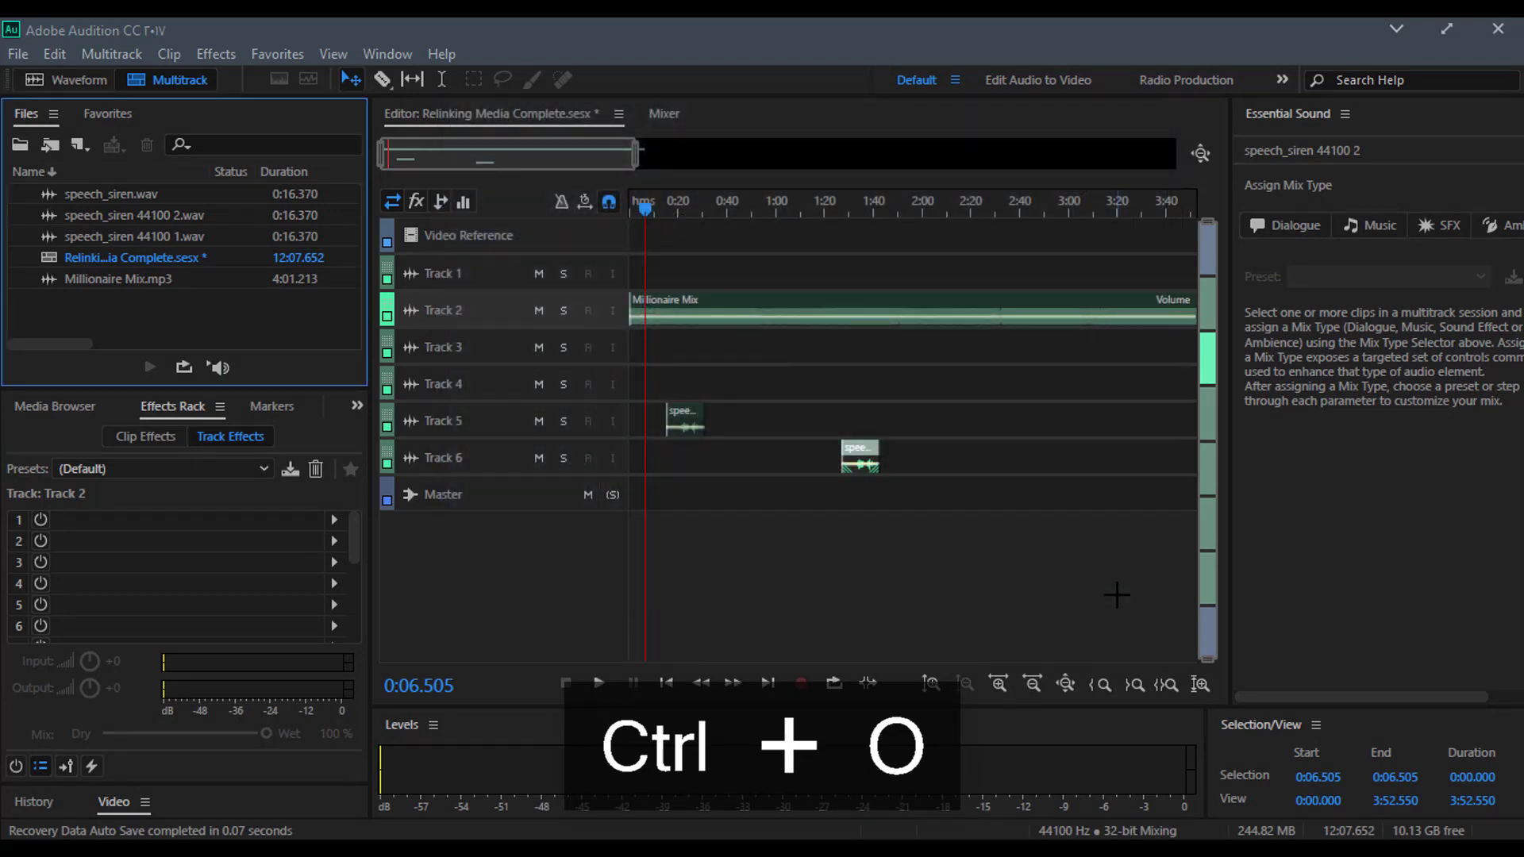
{"action": "key", "text": "ctrl+i"}
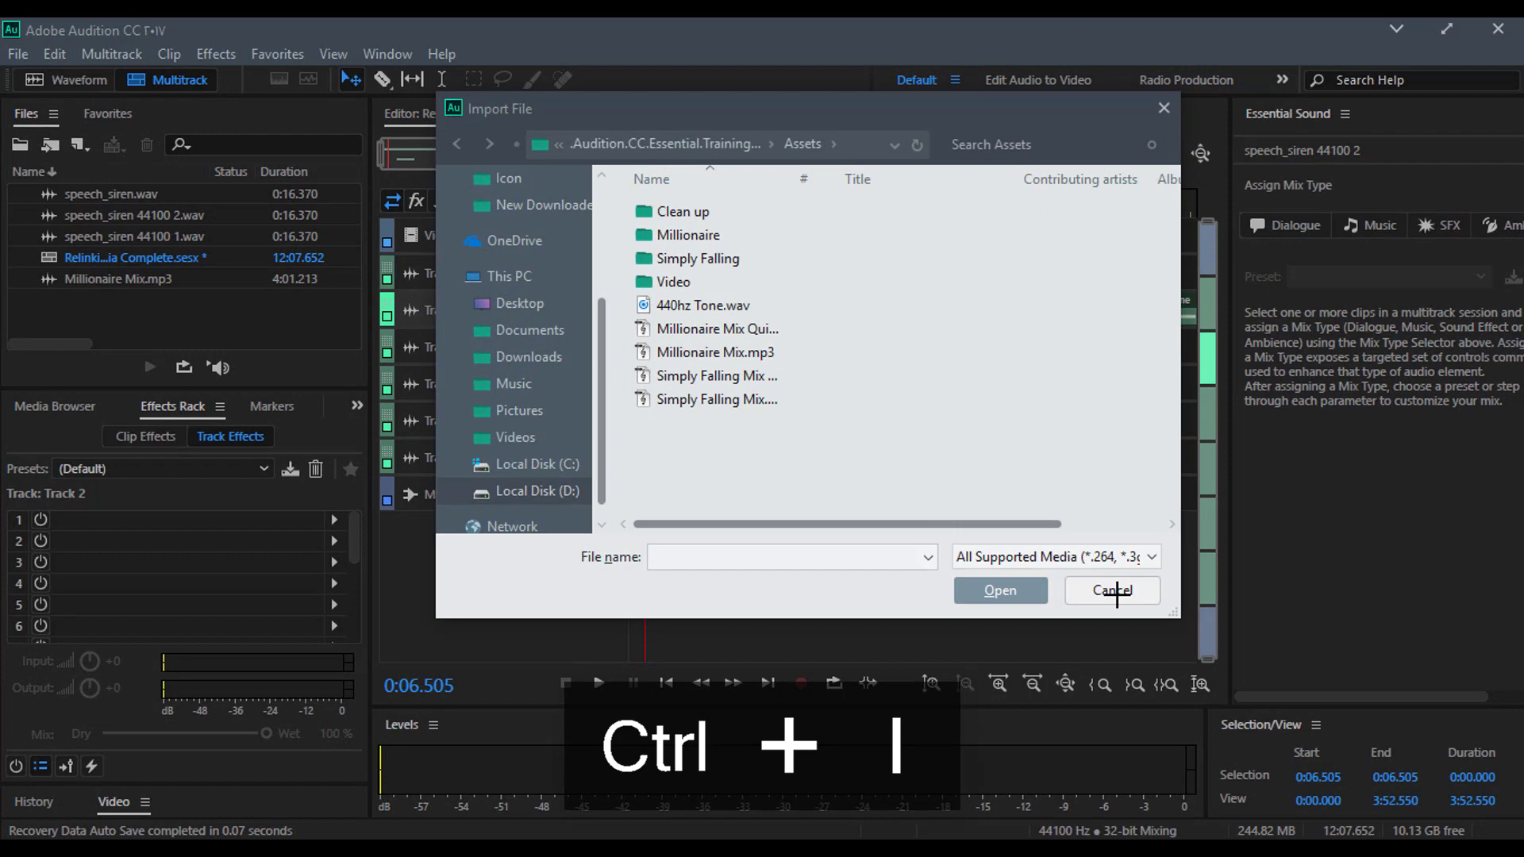
{"action": "left_click", "coordinate": [1104, 587]}
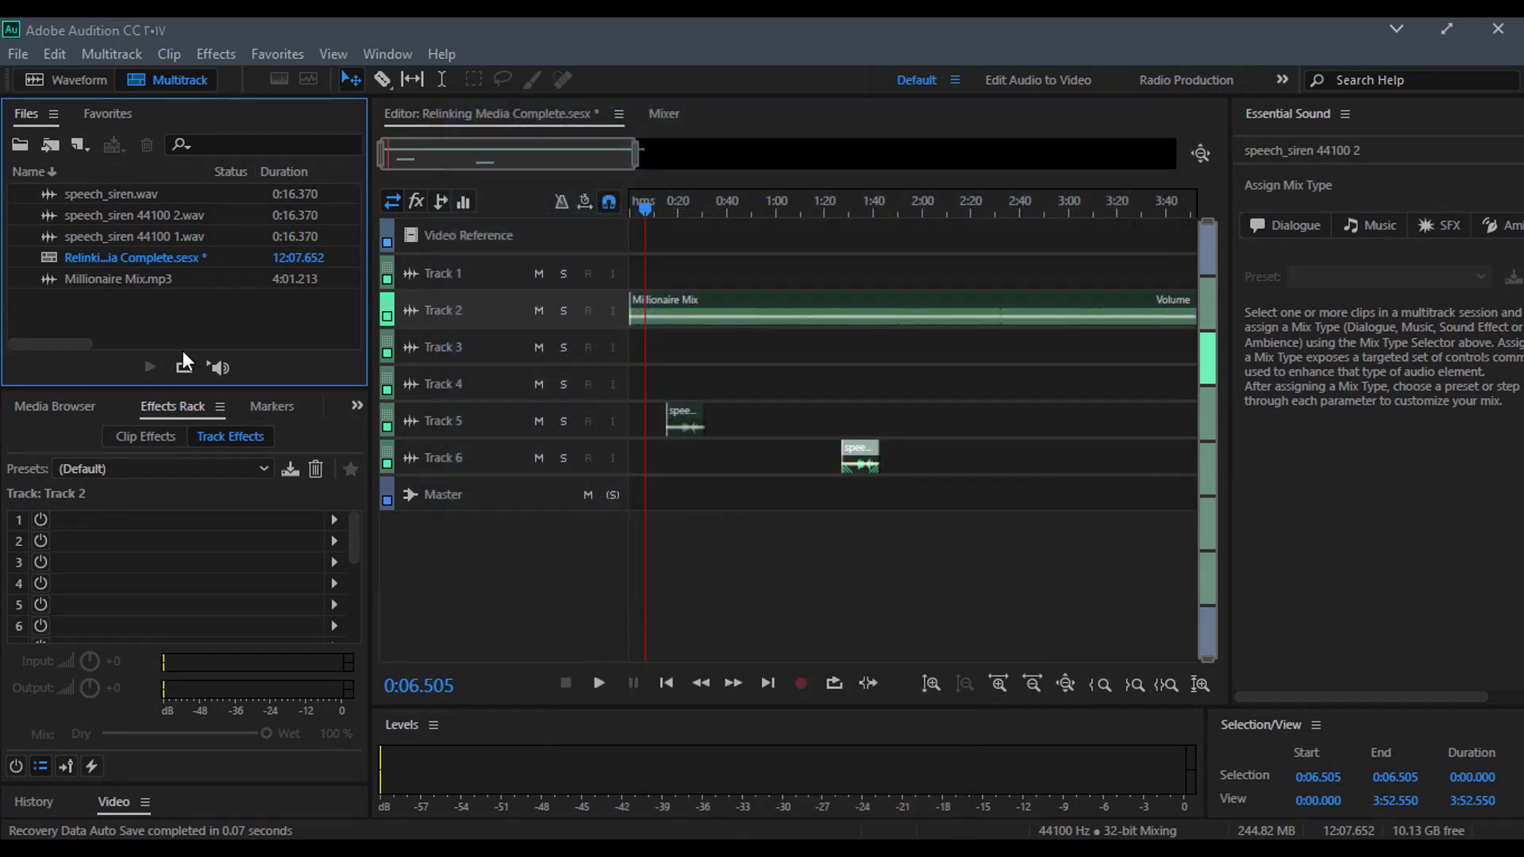
Step: Save the Relinking Media Complete.sesx session and close it
{"action": "left_click", "coordinate": [11, 55]}
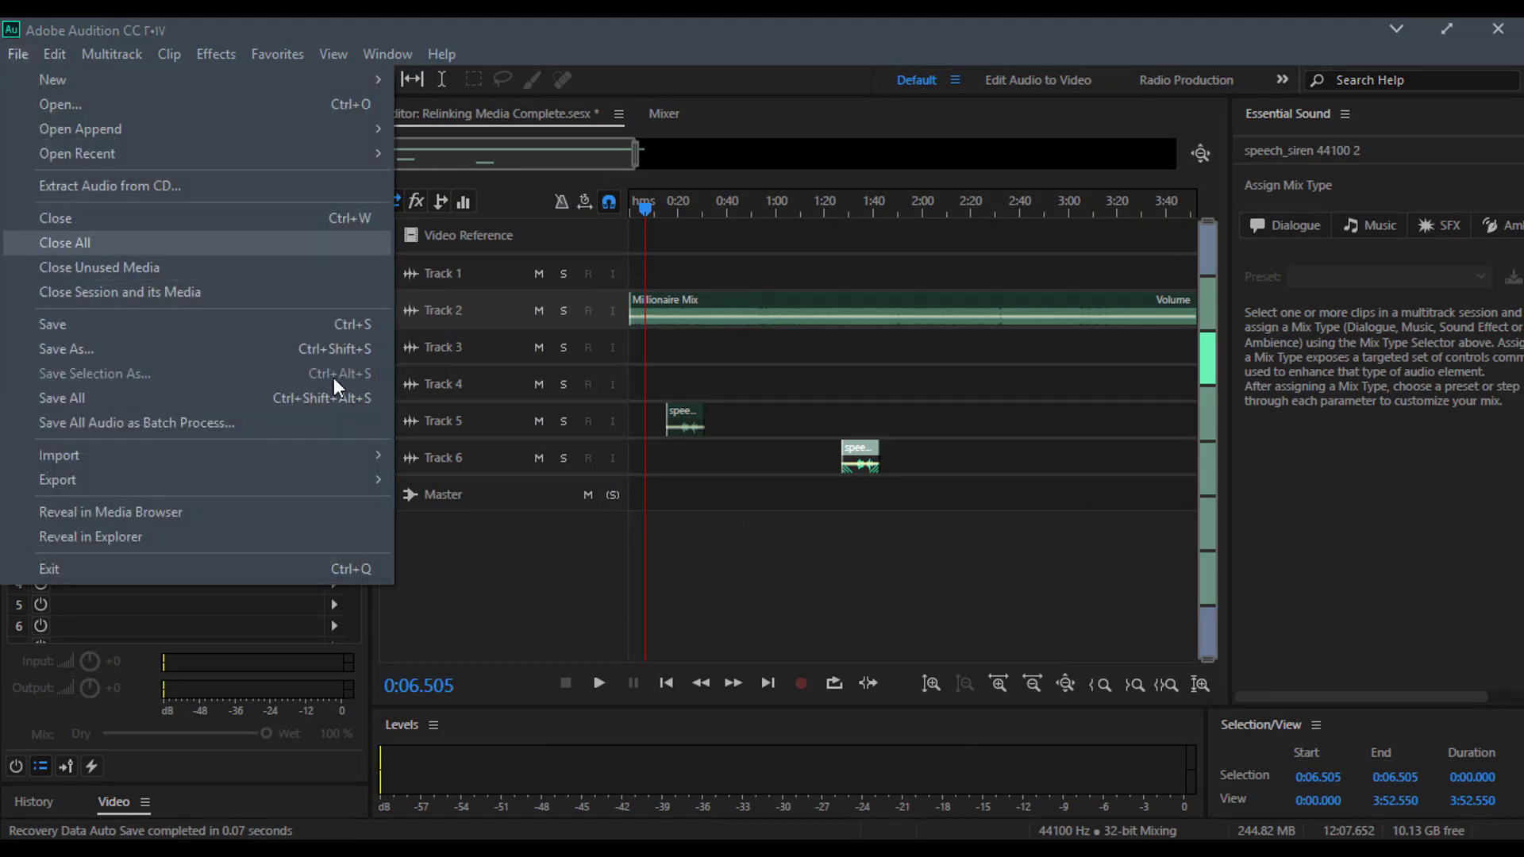
{"action": "left_click", "coordinate": [727, 532]}
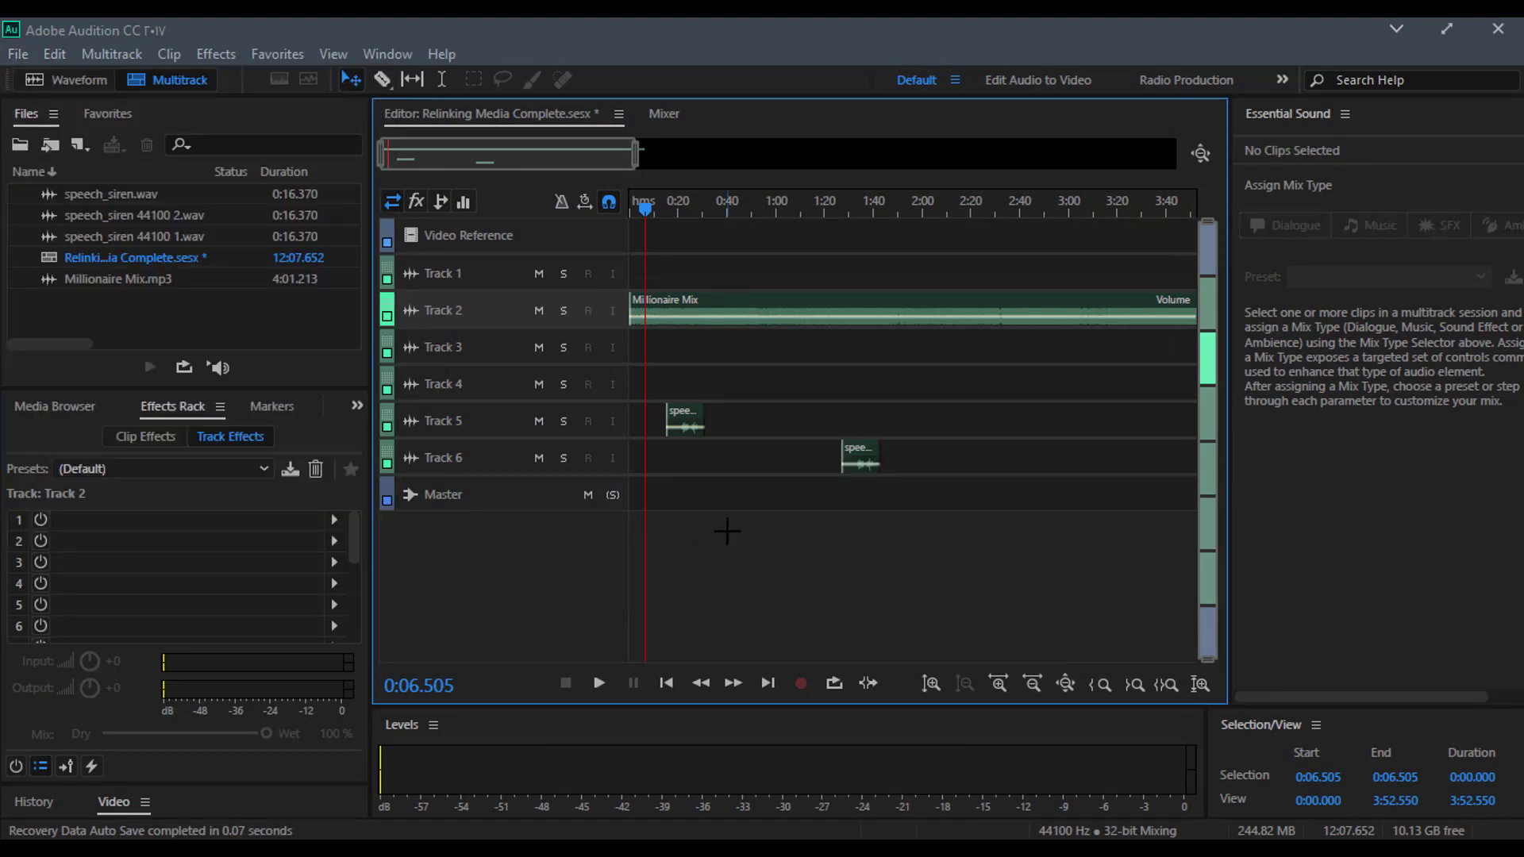
{"action": "key", "text": "ctrl+s"}
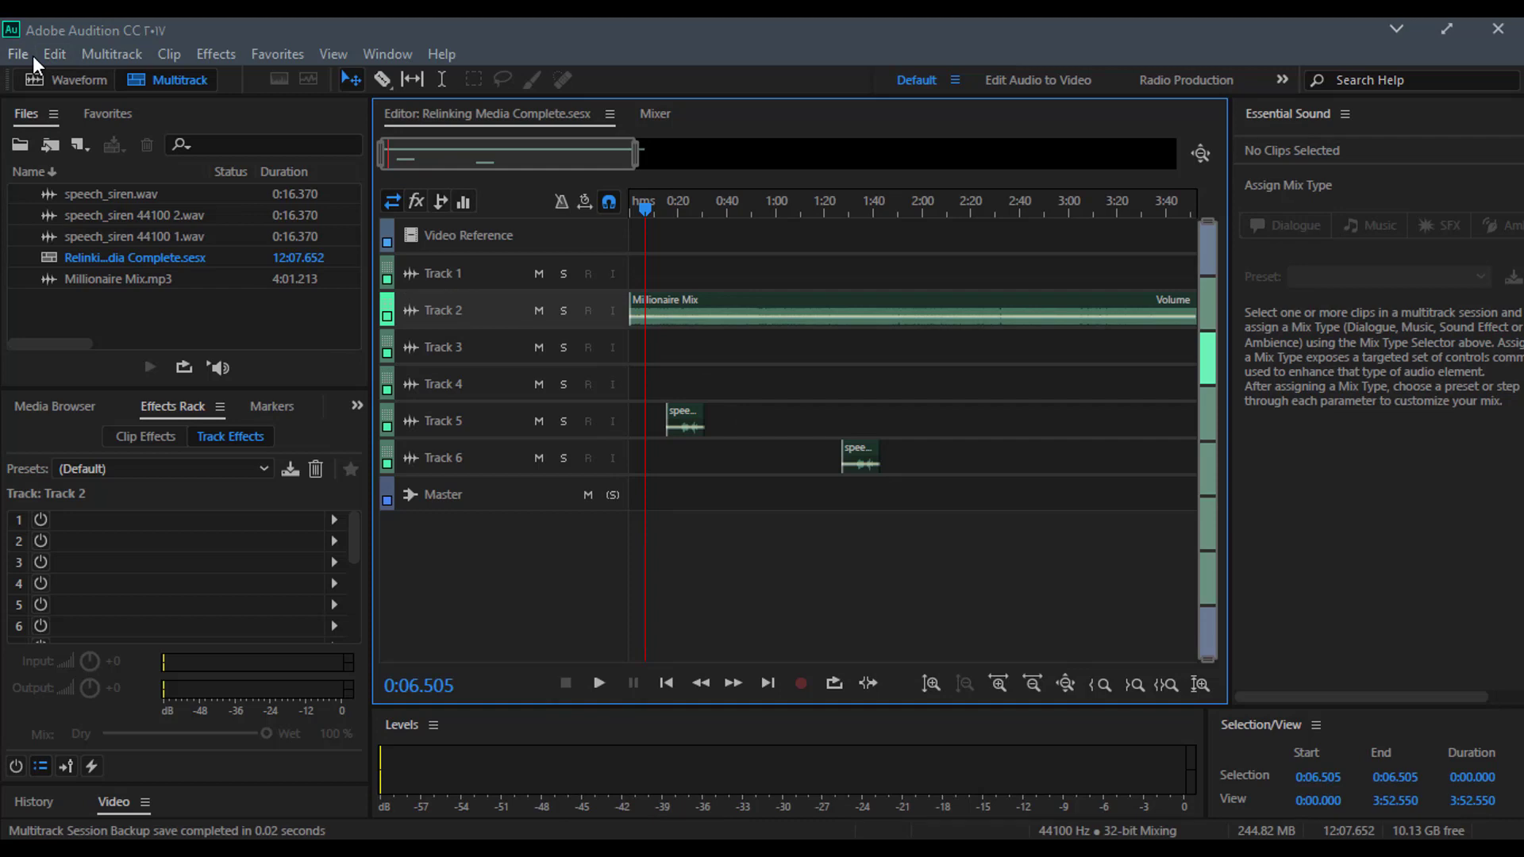
{"action": "key", "text": "ctrl+w"}
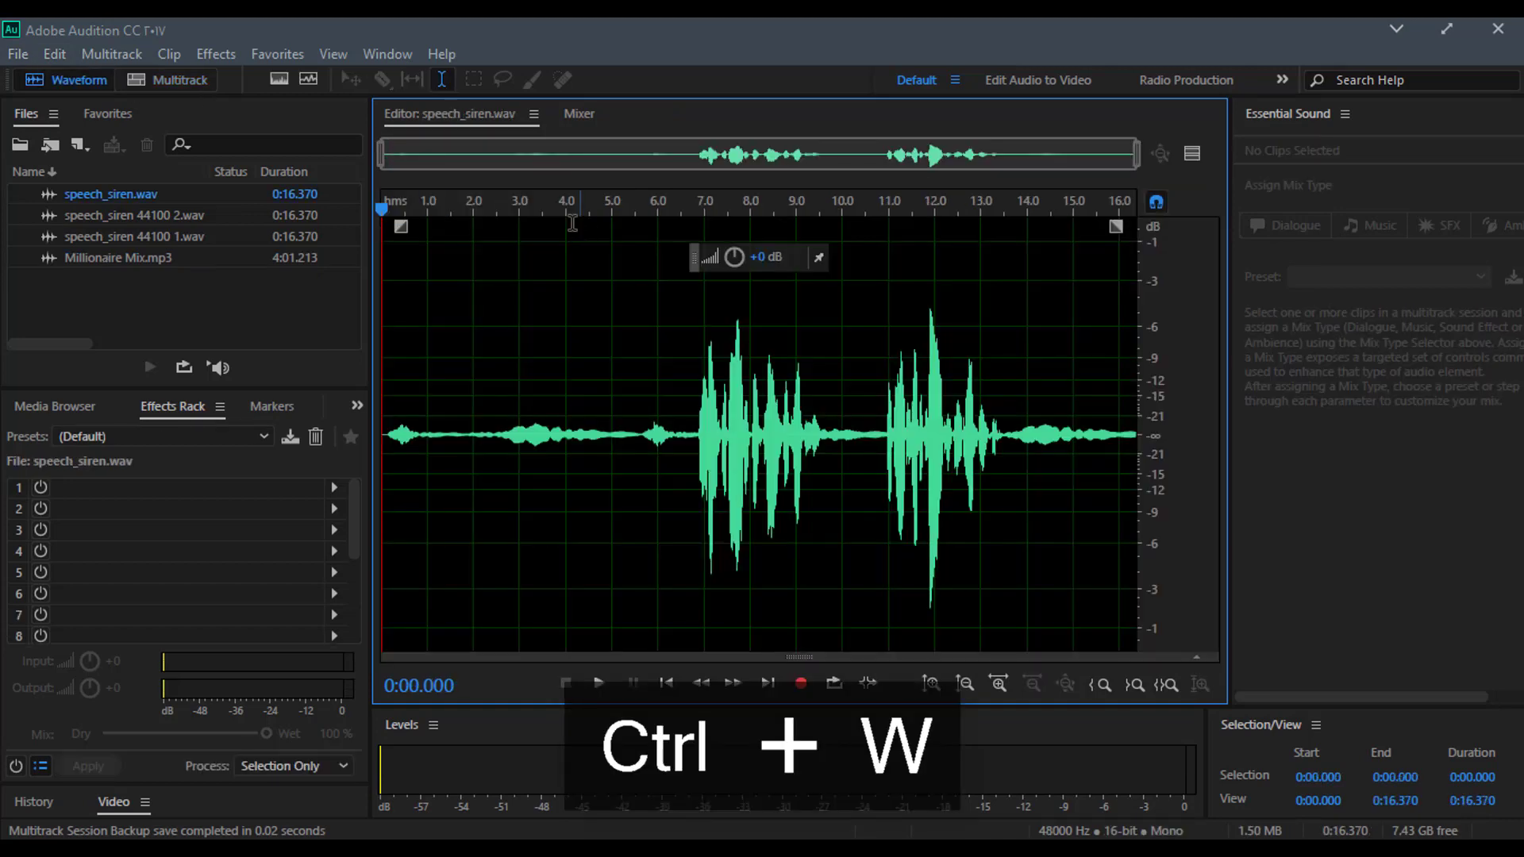
Step: Close all remaining audio files, including the speech_siren recordings and Millionaire Mix.mp3, so that no file is open
{"action": "left_click", "coordinate": [179, 75]}
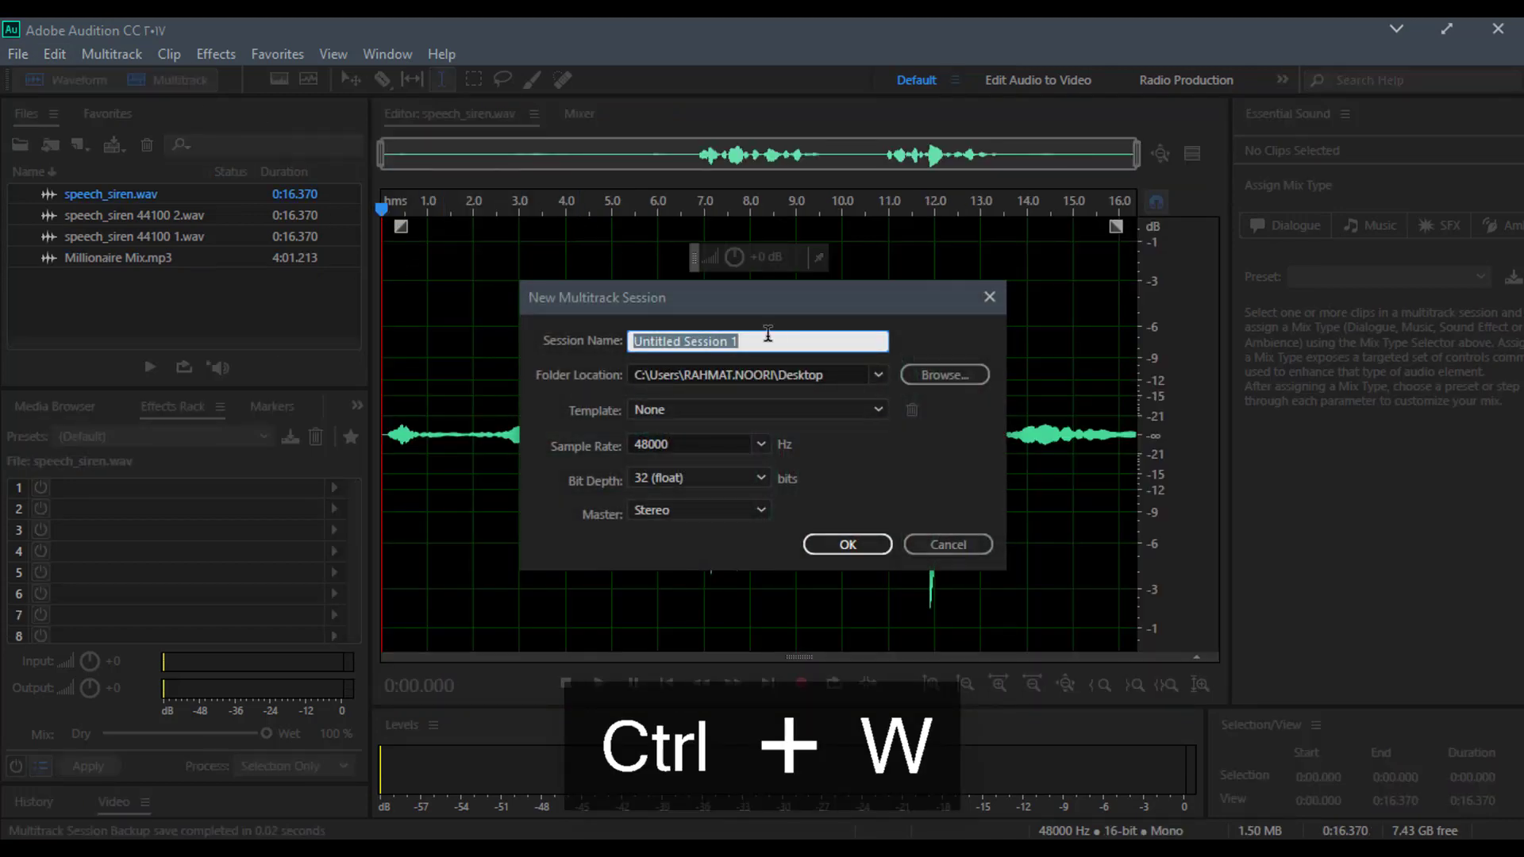
{"action": "left_click", "coordinate": [929, 545]}
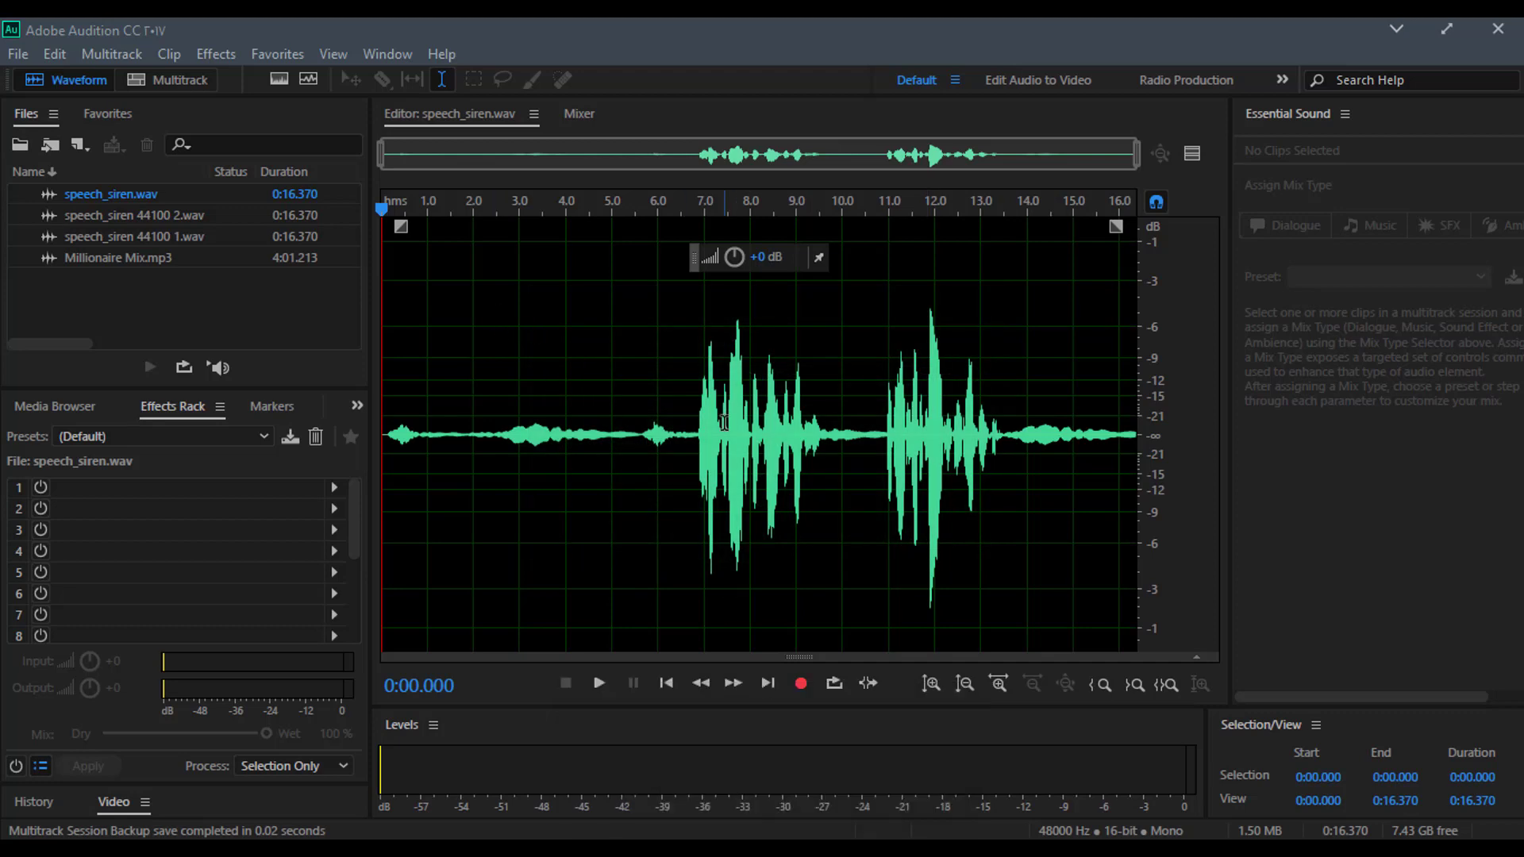
{"action": "key", "text": "ctrl+w"}
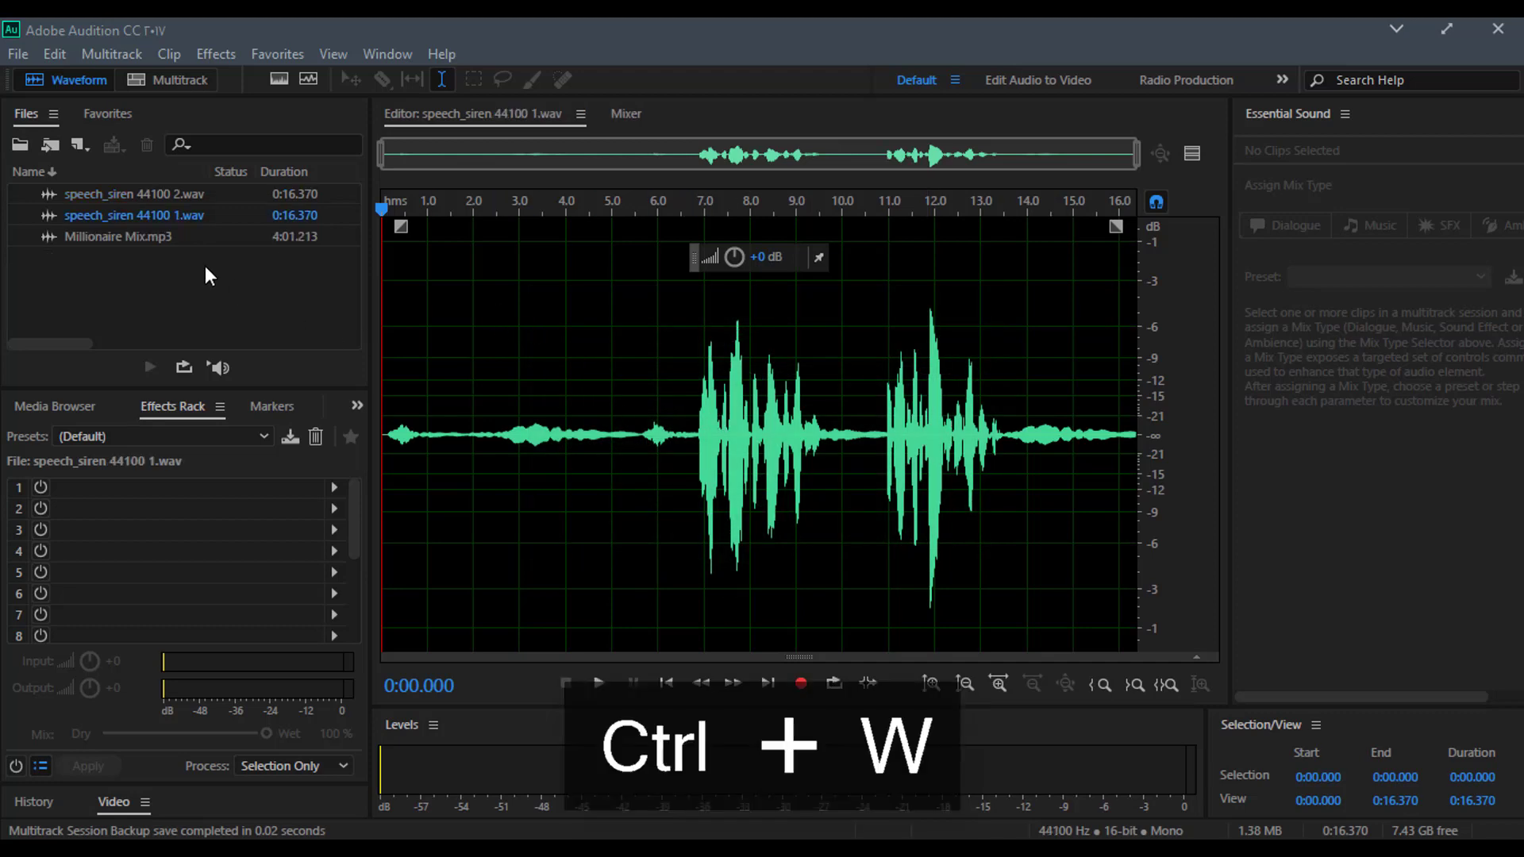
{"action": "key", "text": "ctrl+w"}
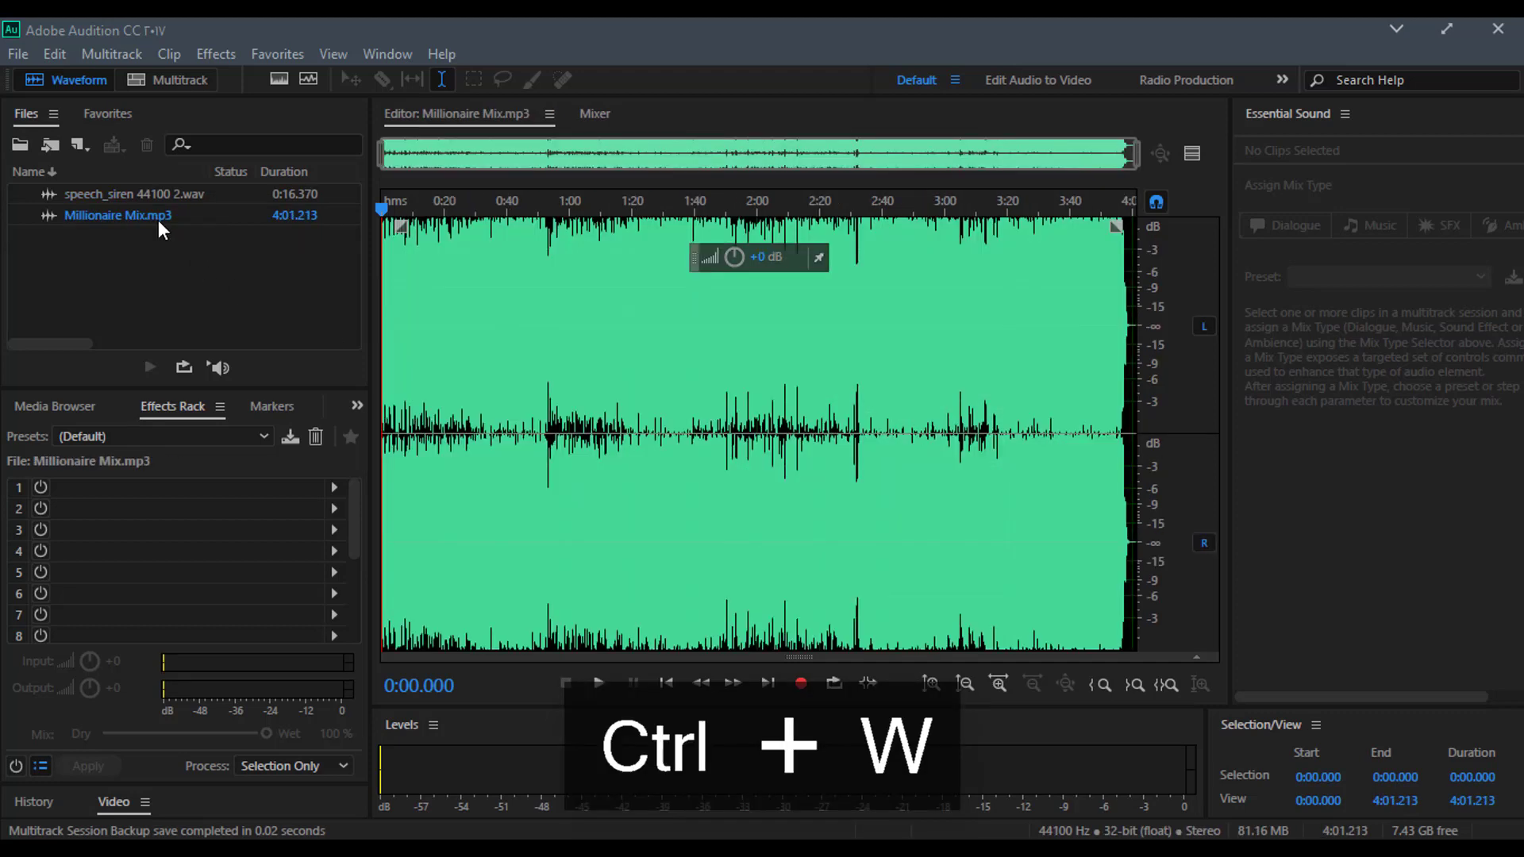
{"action": "key", "text": "ctrl+w"}
{"action": "key", "text": "ctrl+w"}
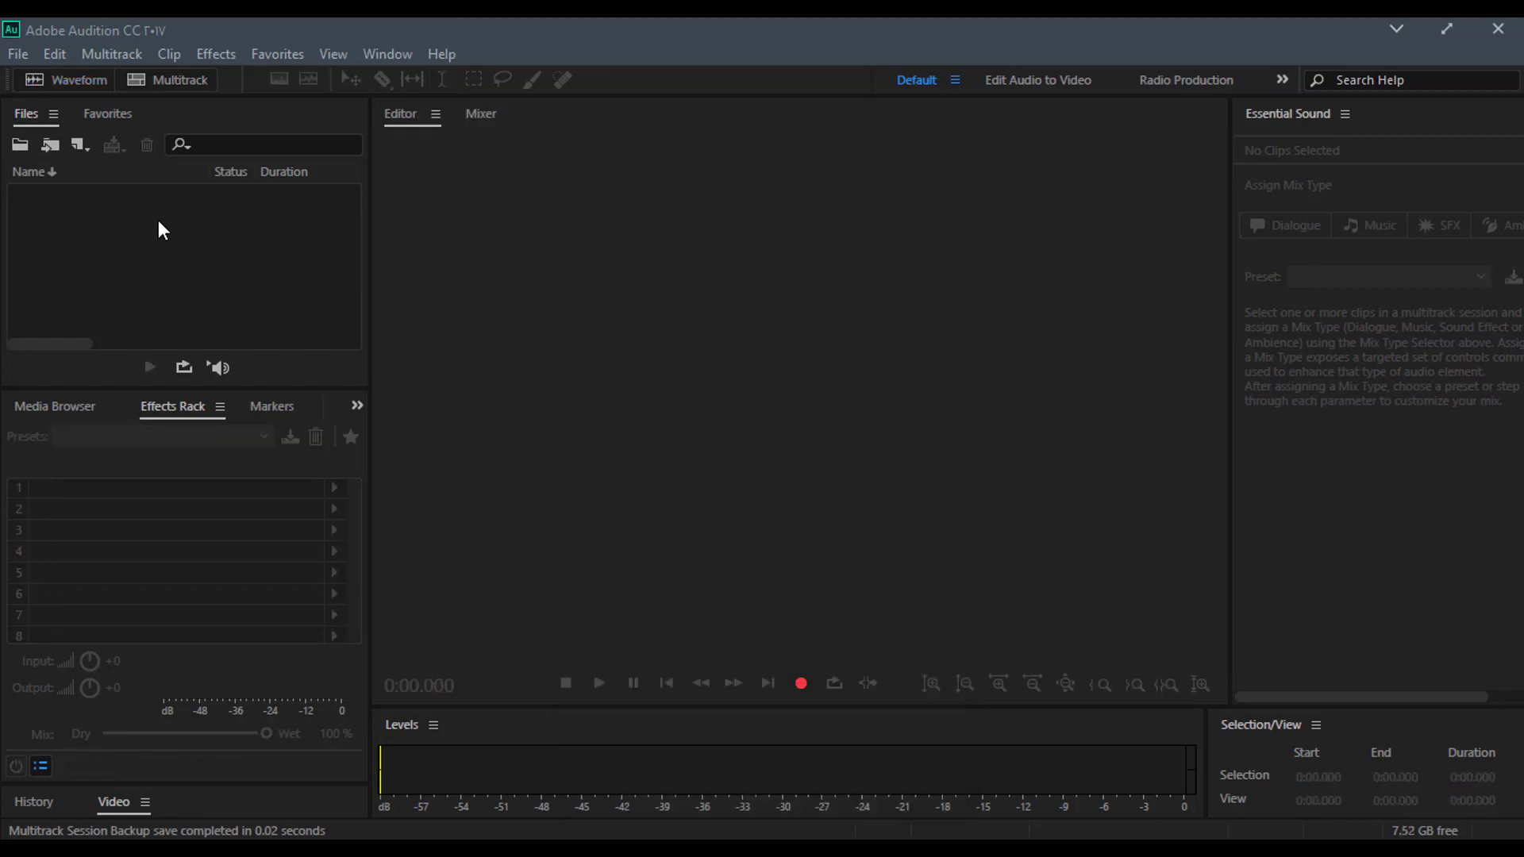
Step: Open Millionaire Mix.mp3 from the Assets folder
{"action": "key", "text": "ctrl+o"}
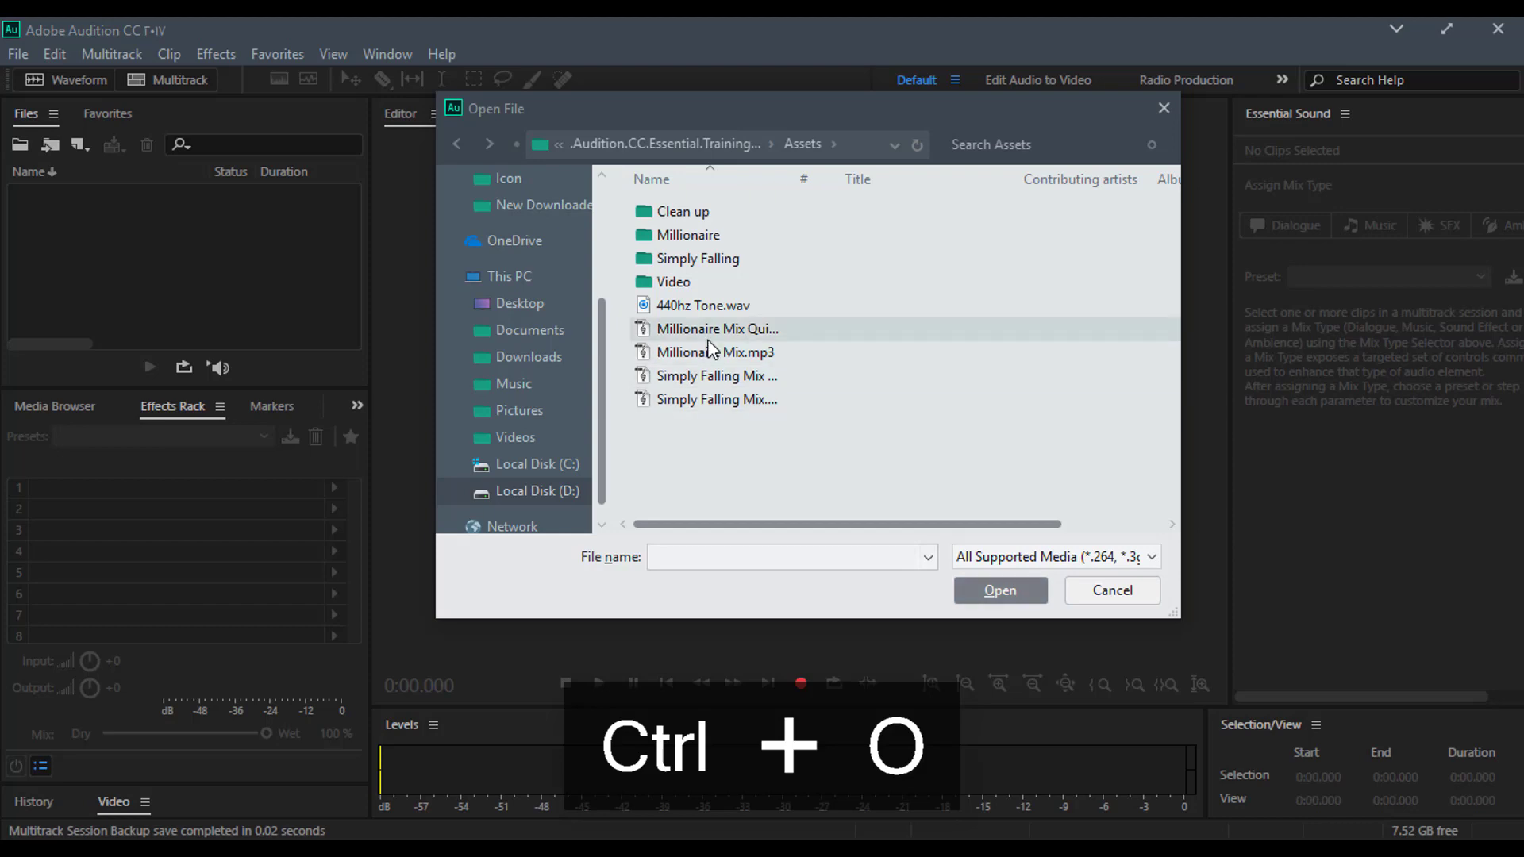
{"action": "left_click", "coordinate": [709, 351]}
{"action": "left_click", "coordinate": [993, 586]}
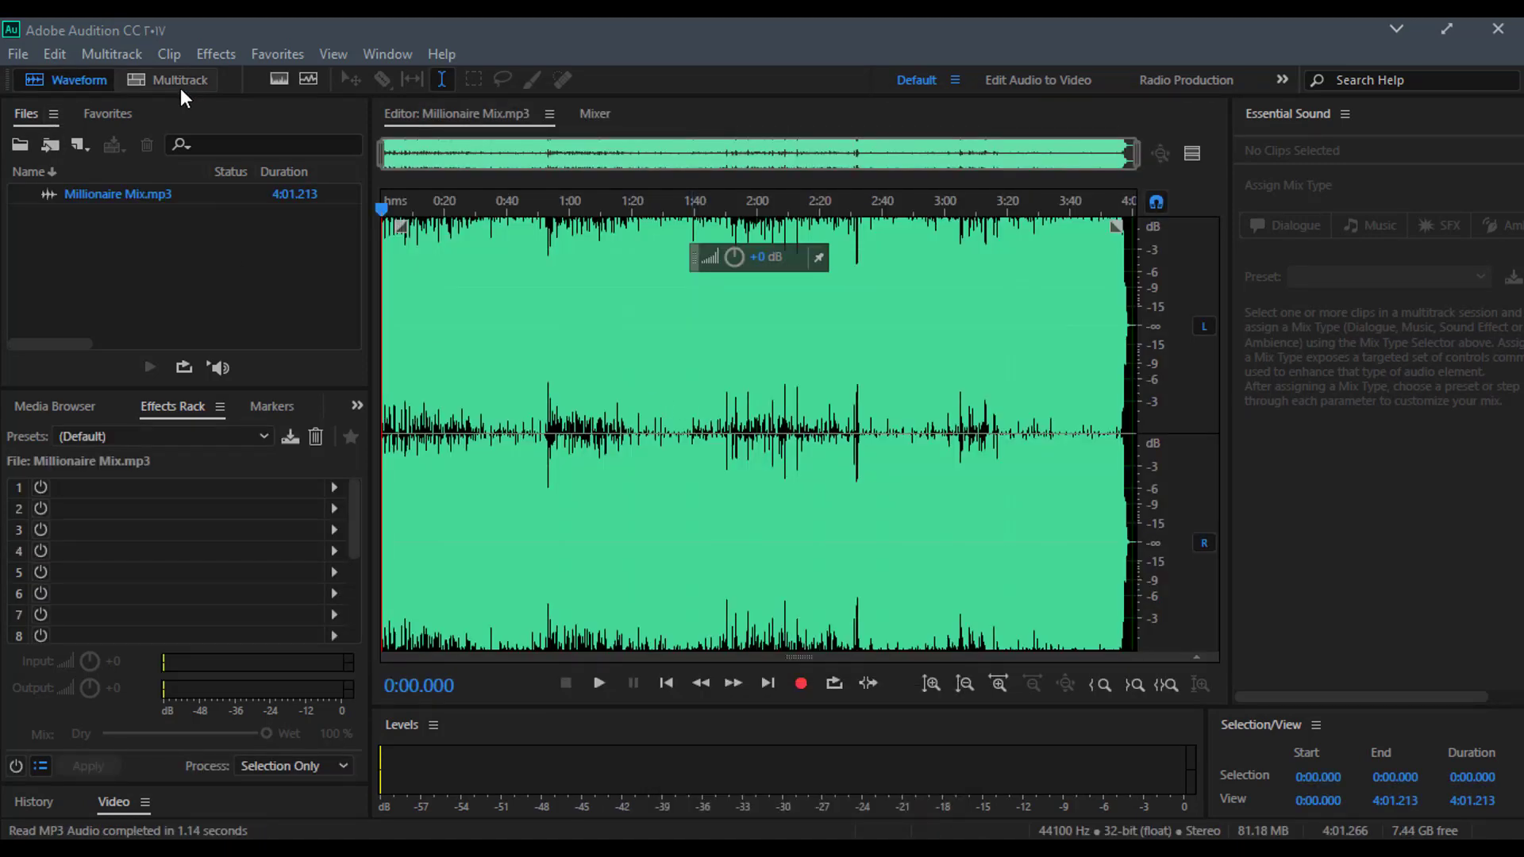
Step: Create a 48000 Hz multitrack session named Untitled Session 1 and place Millionaire Mix.mp3 at the start of Track 1
{"action": "left_click", "coordinate": [163, 81]}
{"action": "left_click", "coordinate": [847, 540]}
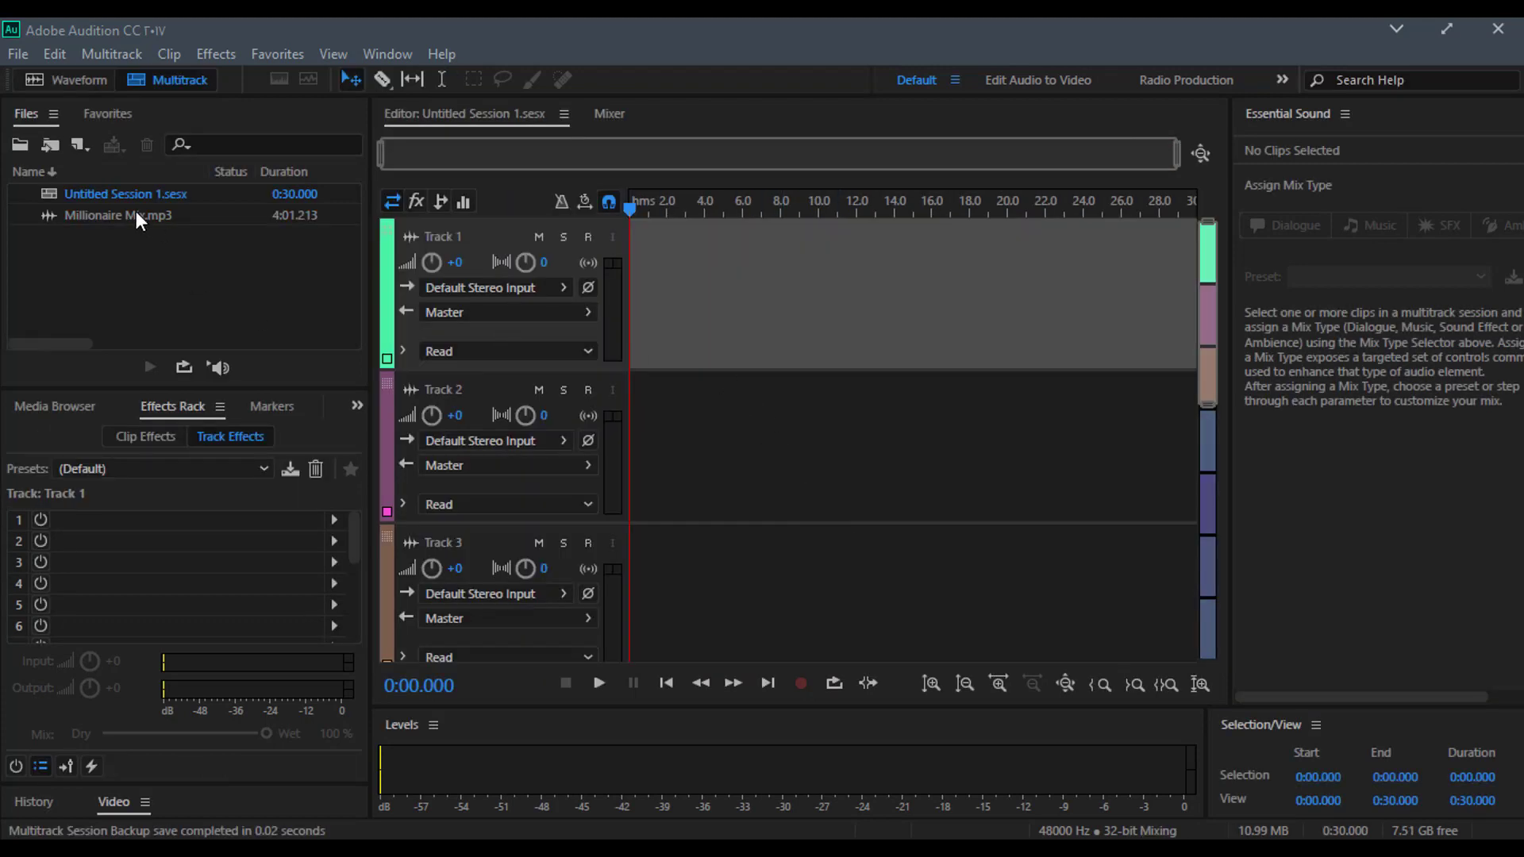
{"action": "left_click_drag", "start_coordinate": [110, 218], "coordinate": [640, 311]}
{"action": "left_click", "coordinate": [876, 491]}
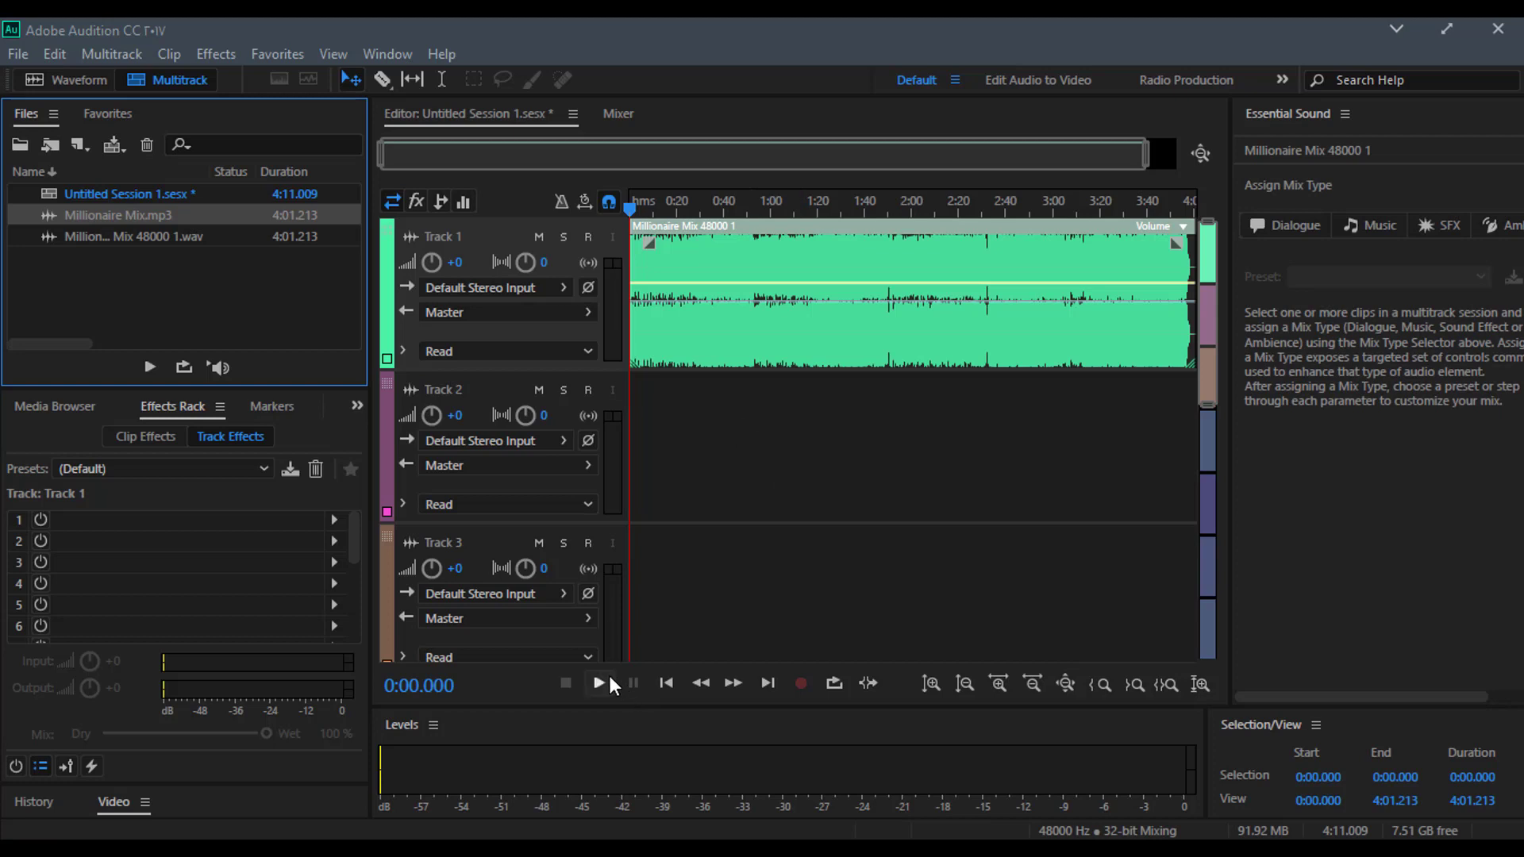
Step: Play the start of the session briefly and lower Track 1's volume to -17.7
{"action": "key", "text": "space"}
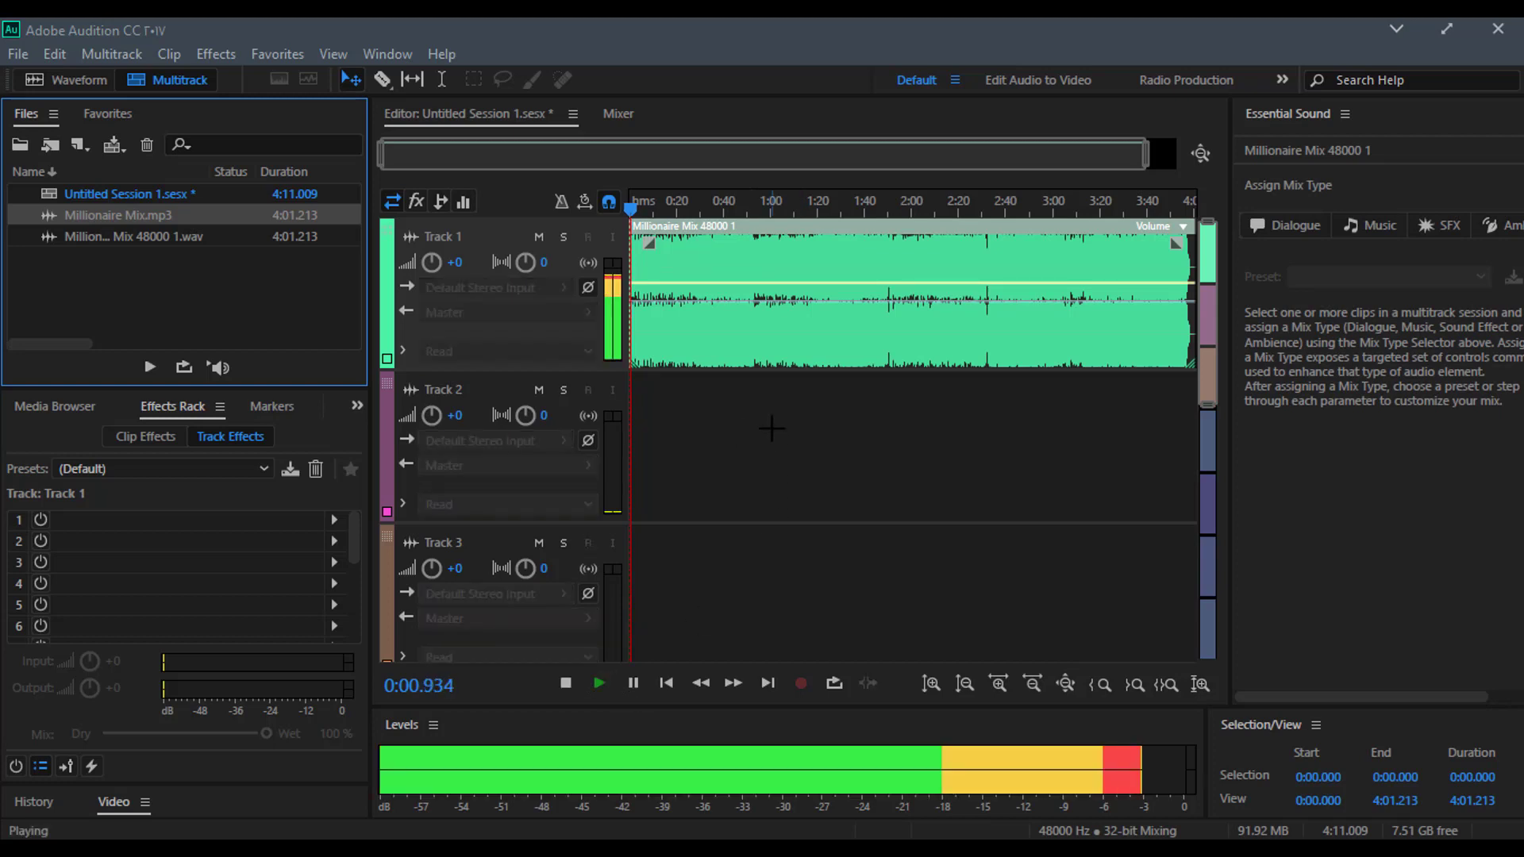
{"action": "key", "text": "space"}
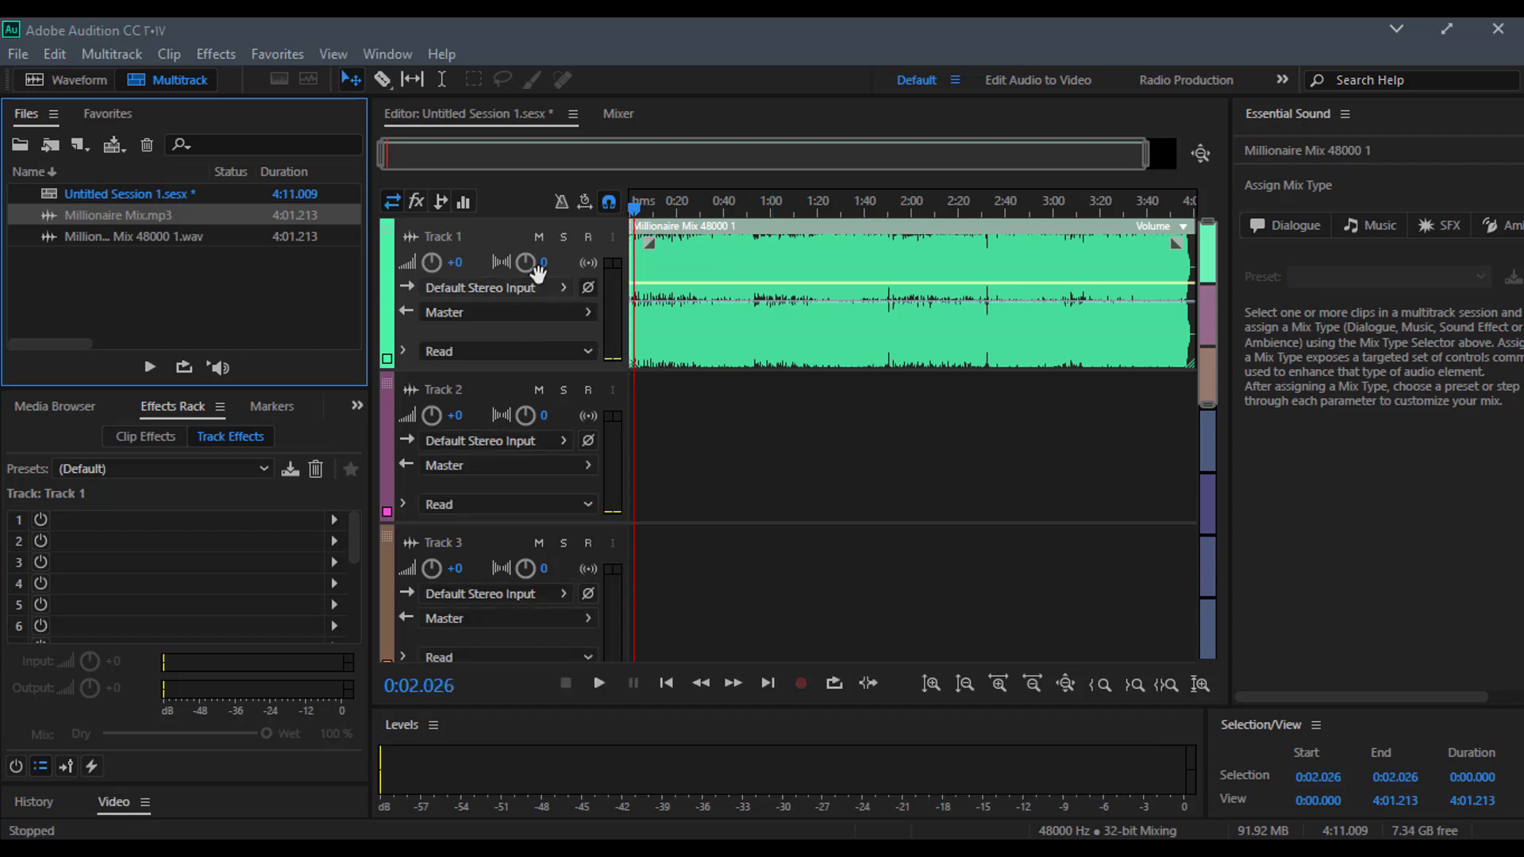
{"action": "left_click_drag", "start_coordinate": [431, 262], "coordinate": [396, 271]}
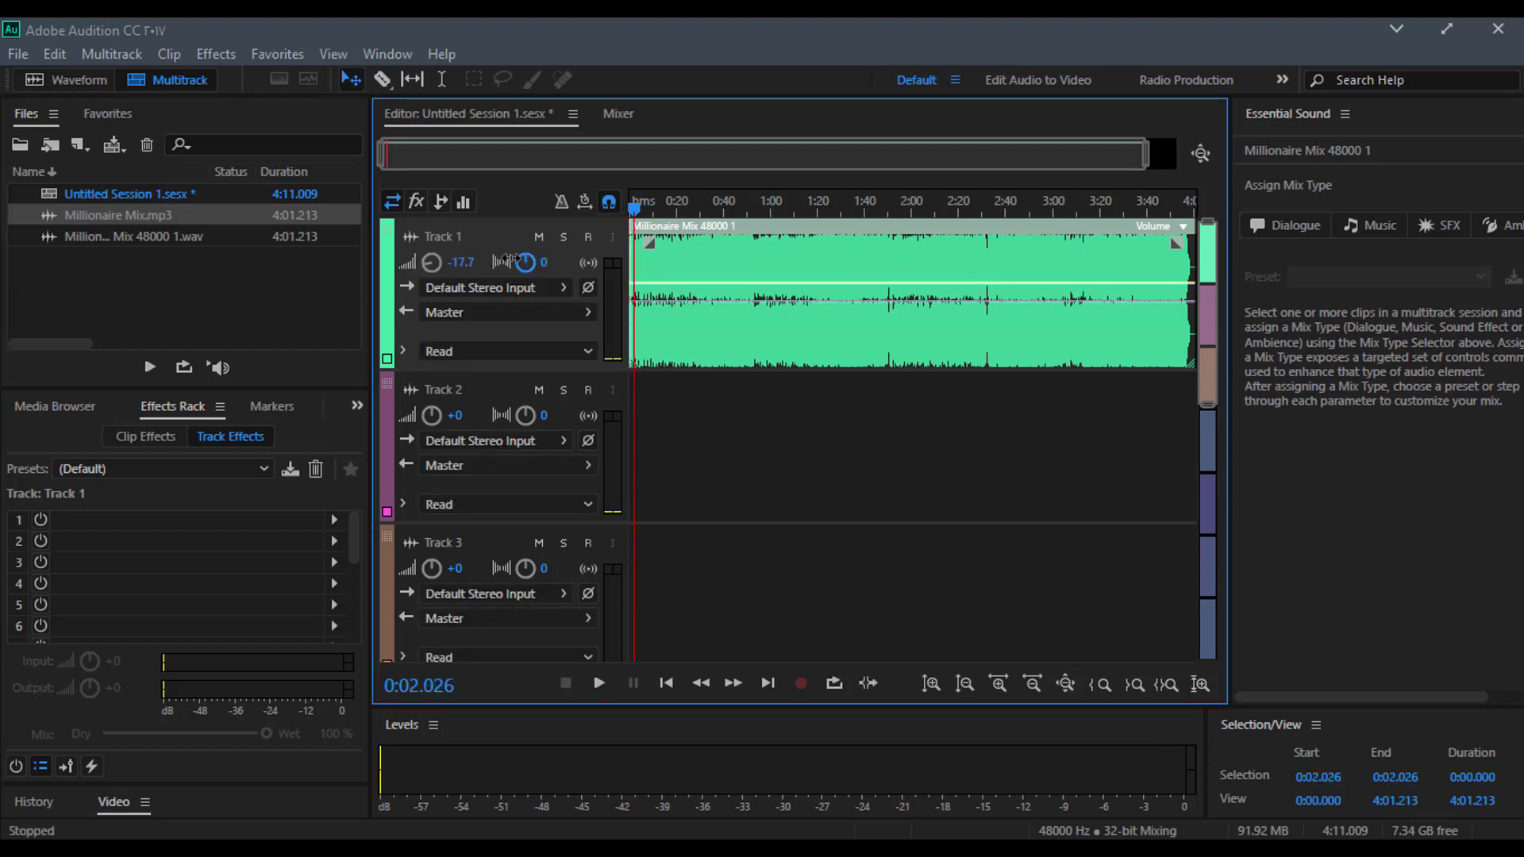
{"action": "mouse_move", "coordinate": [525, 262]}
{"action": "left_mouse_down"}
{"action": "mouse_move", "coordinate": [475, 274]}
{"action": "mouse_move", "coordinate": [532, 270]}
{"action": "left_mouse_up"}
Step: Play back short stretches of the session to check Track 1 at the reduced volume, stopping each time
{"action": "key", "text": "space"}
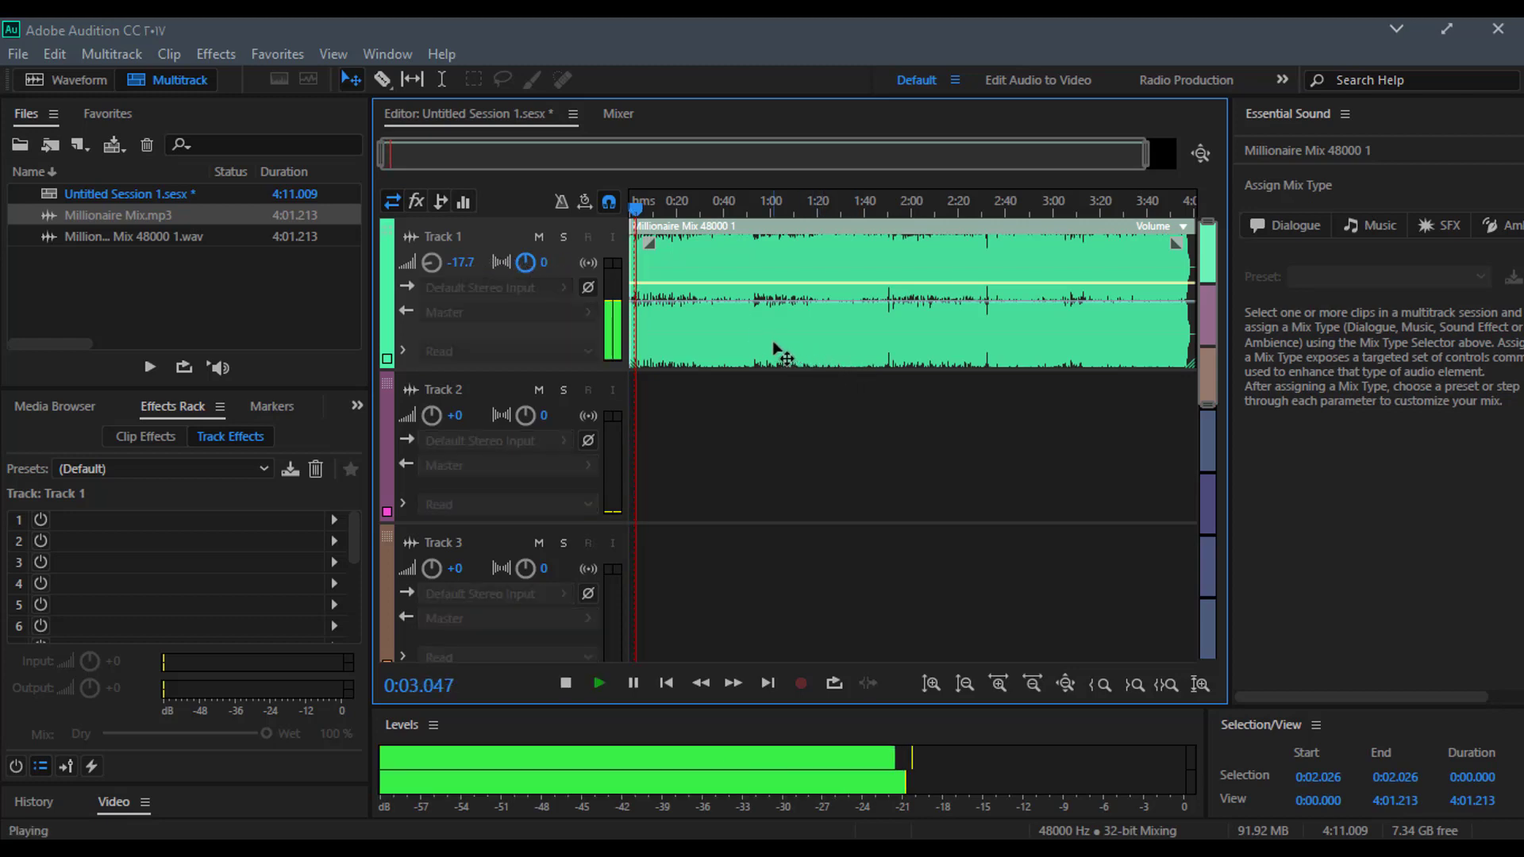
{"action": "key", "text": "space"}
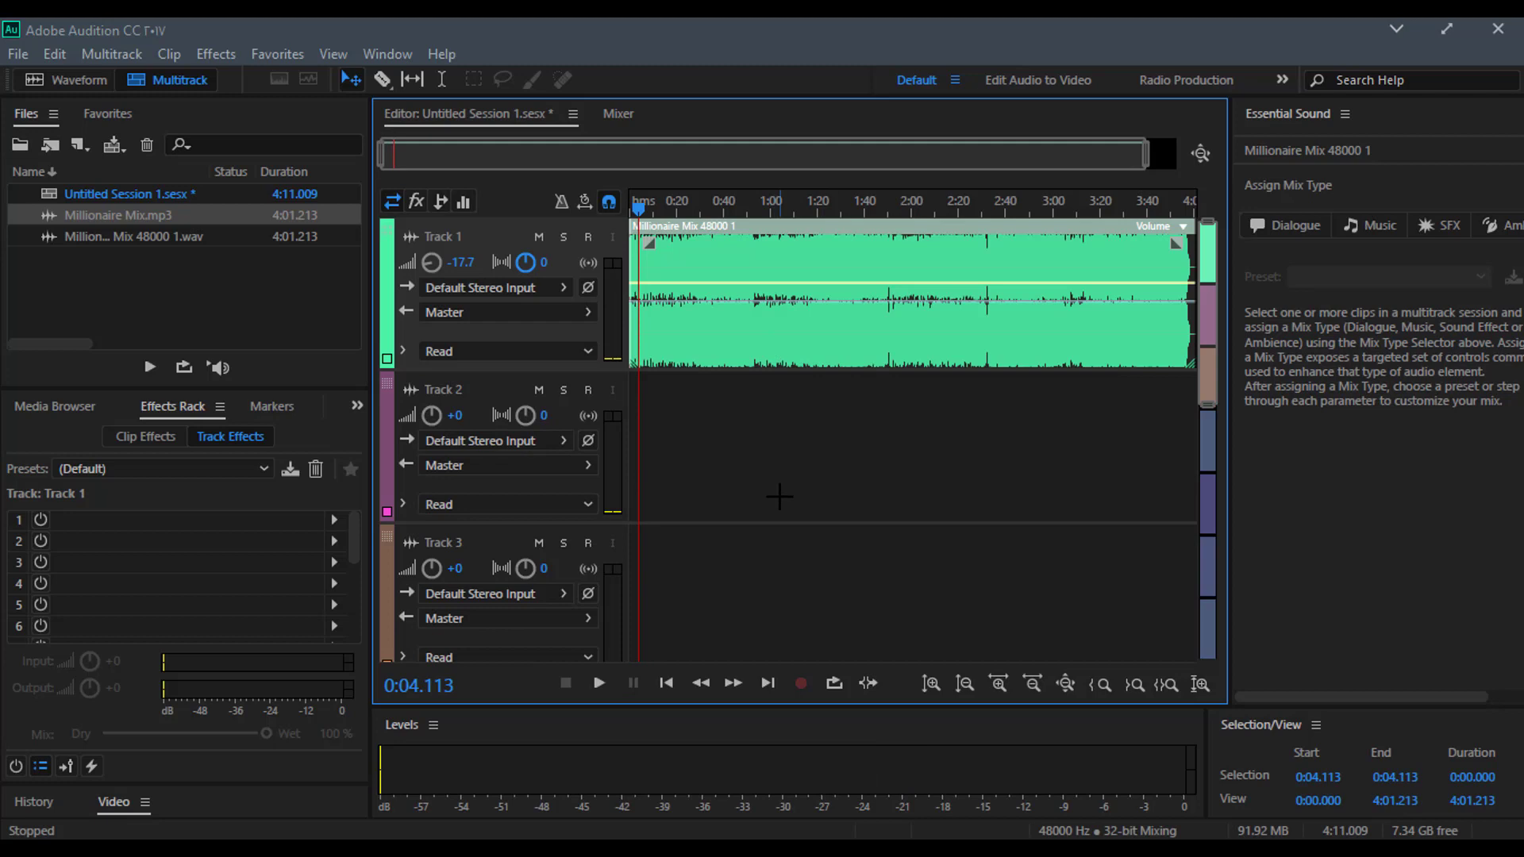
{"action": "left_click", "coordinate": [598, 680]}
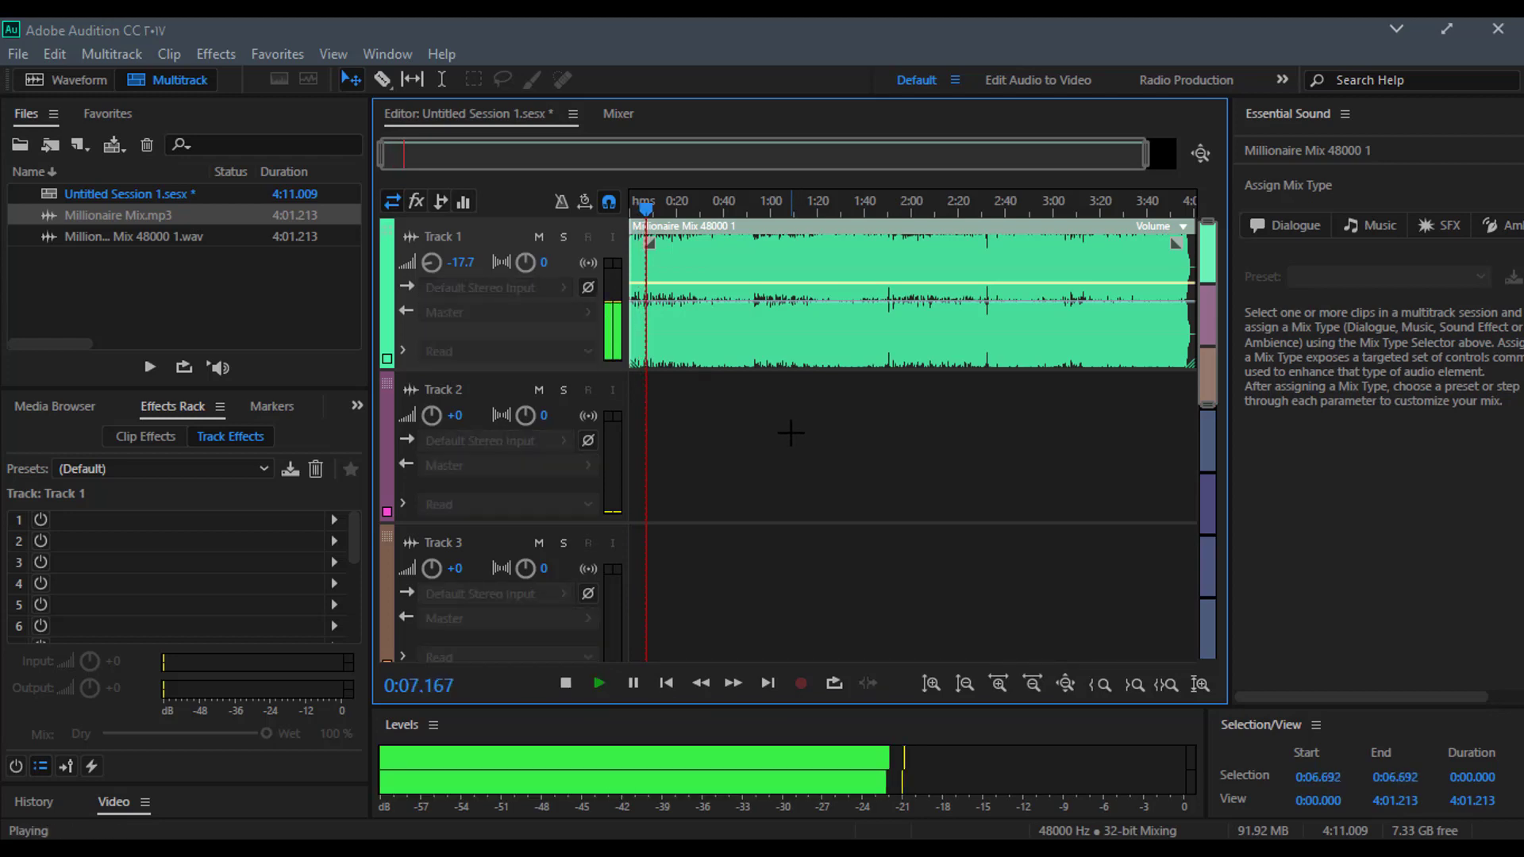
{"action": "key", "text": "space"}
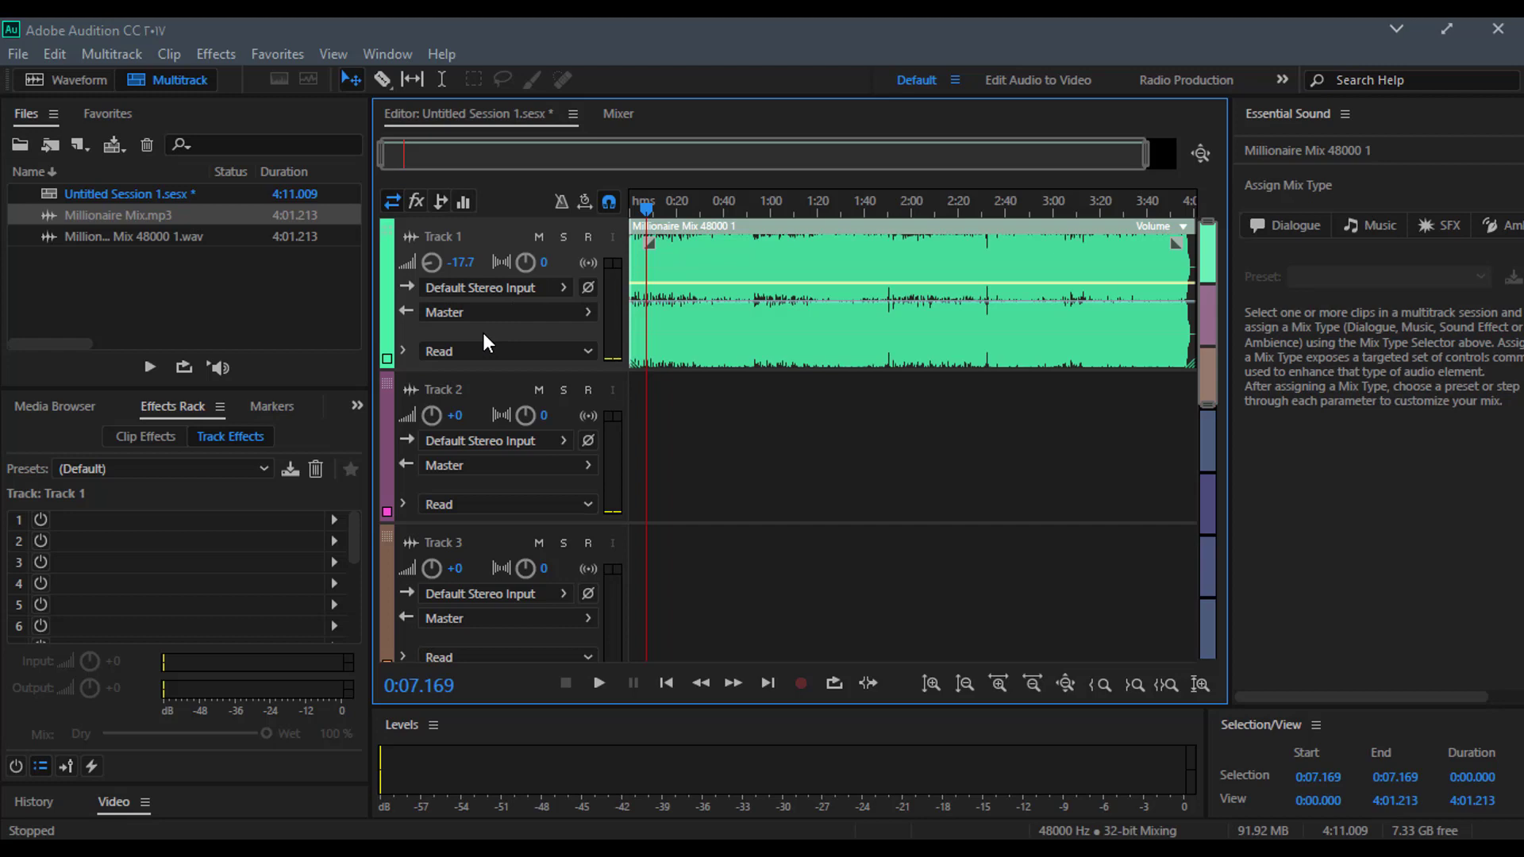
{"action": "scroll", "coordinate": [483, 333], "scroll_direction": "down", "scroll_amount": 6}
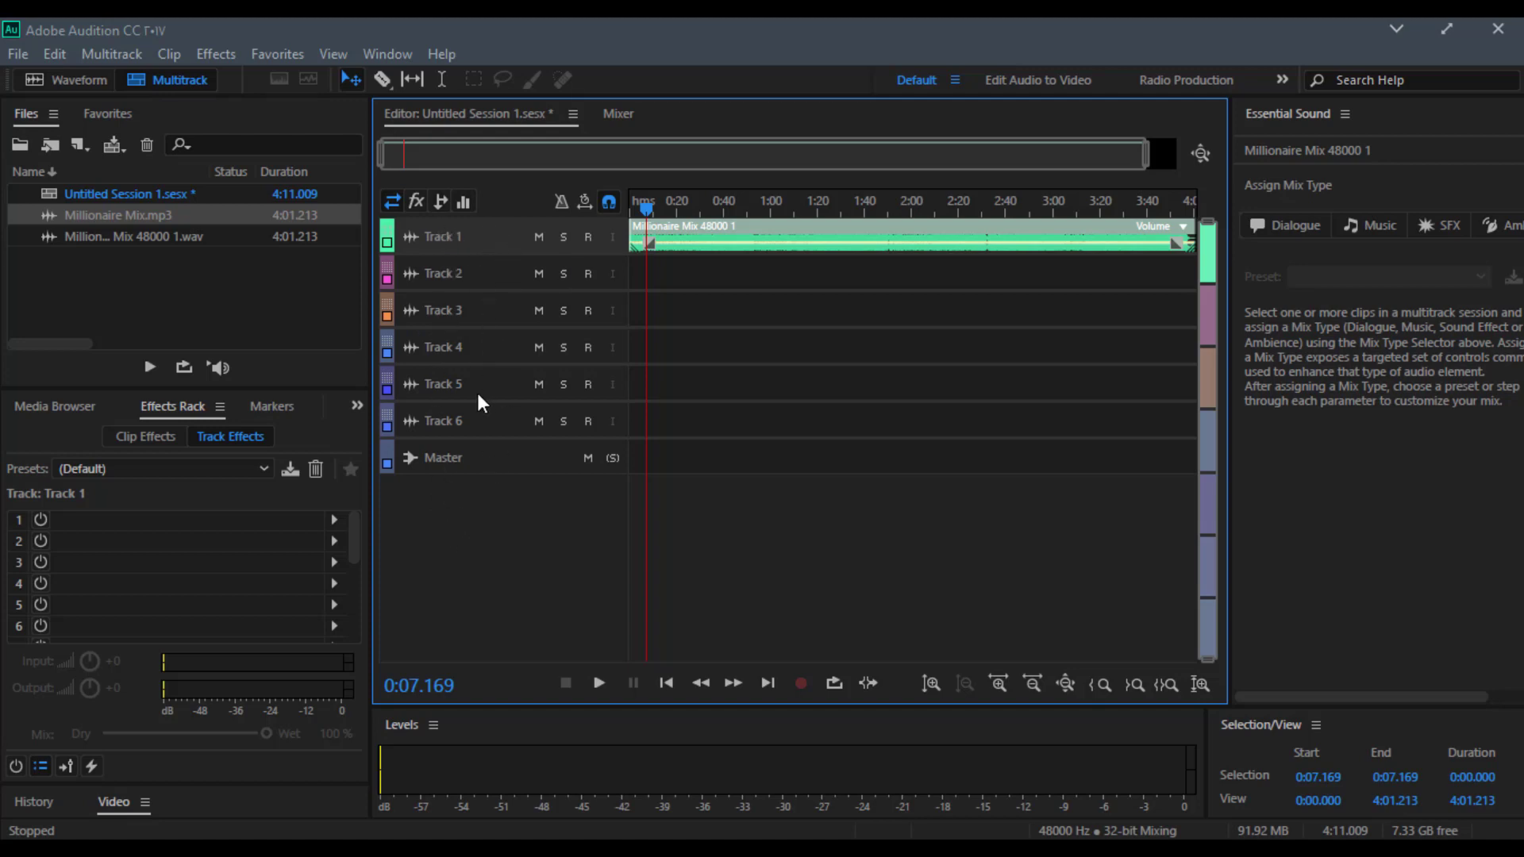
{"action": "scroll", "coordinate": [478, 393], "scroll_direction": "up", "scroll_amount": 9}
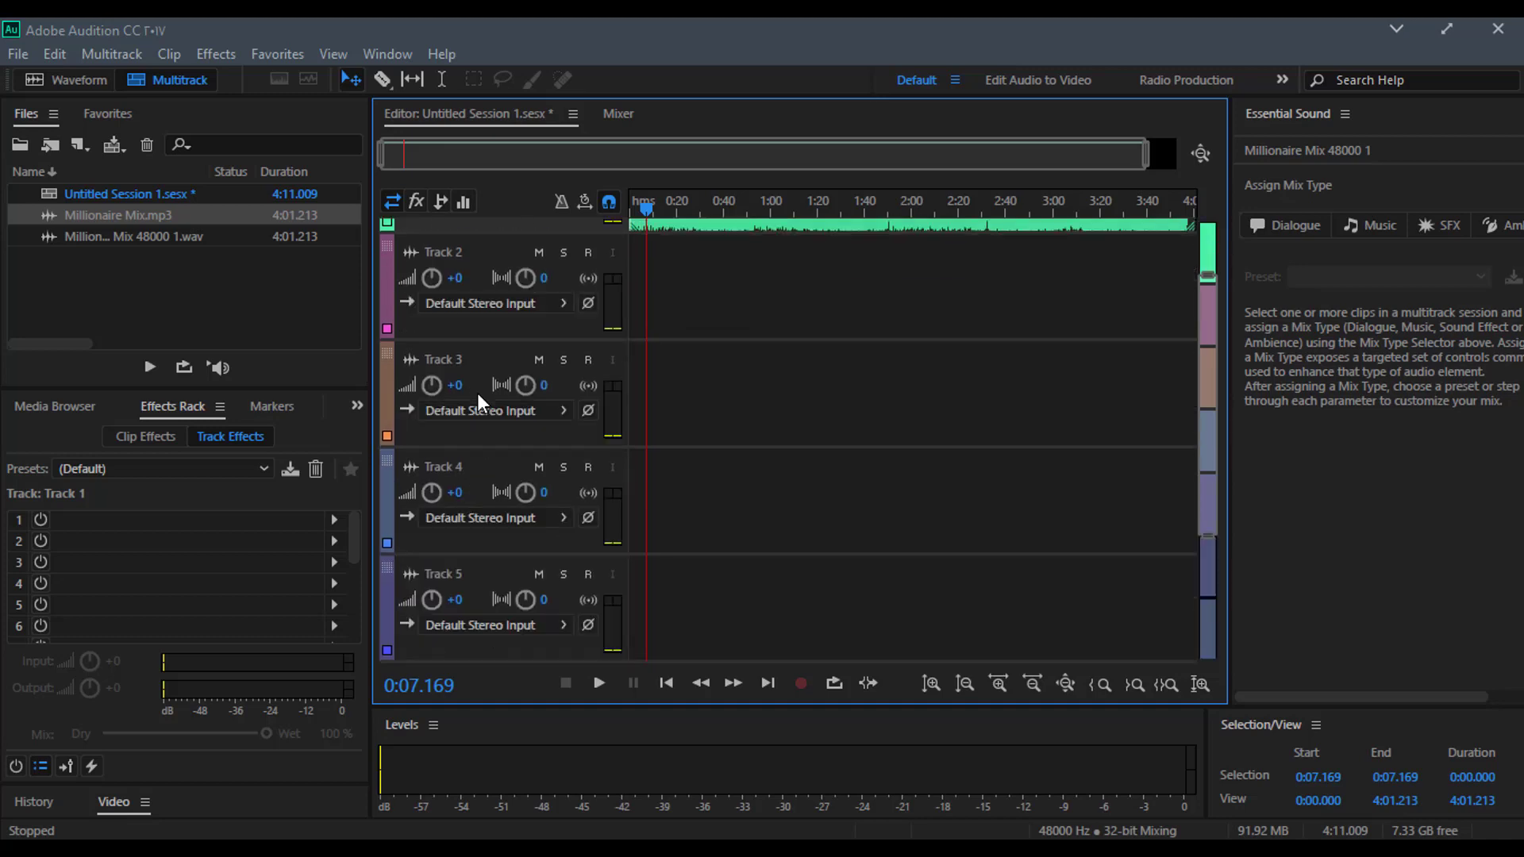
{"action": "scroll", "coordinate": [478, 393], "scroll_direction": "down", "scroll_amount": 10}
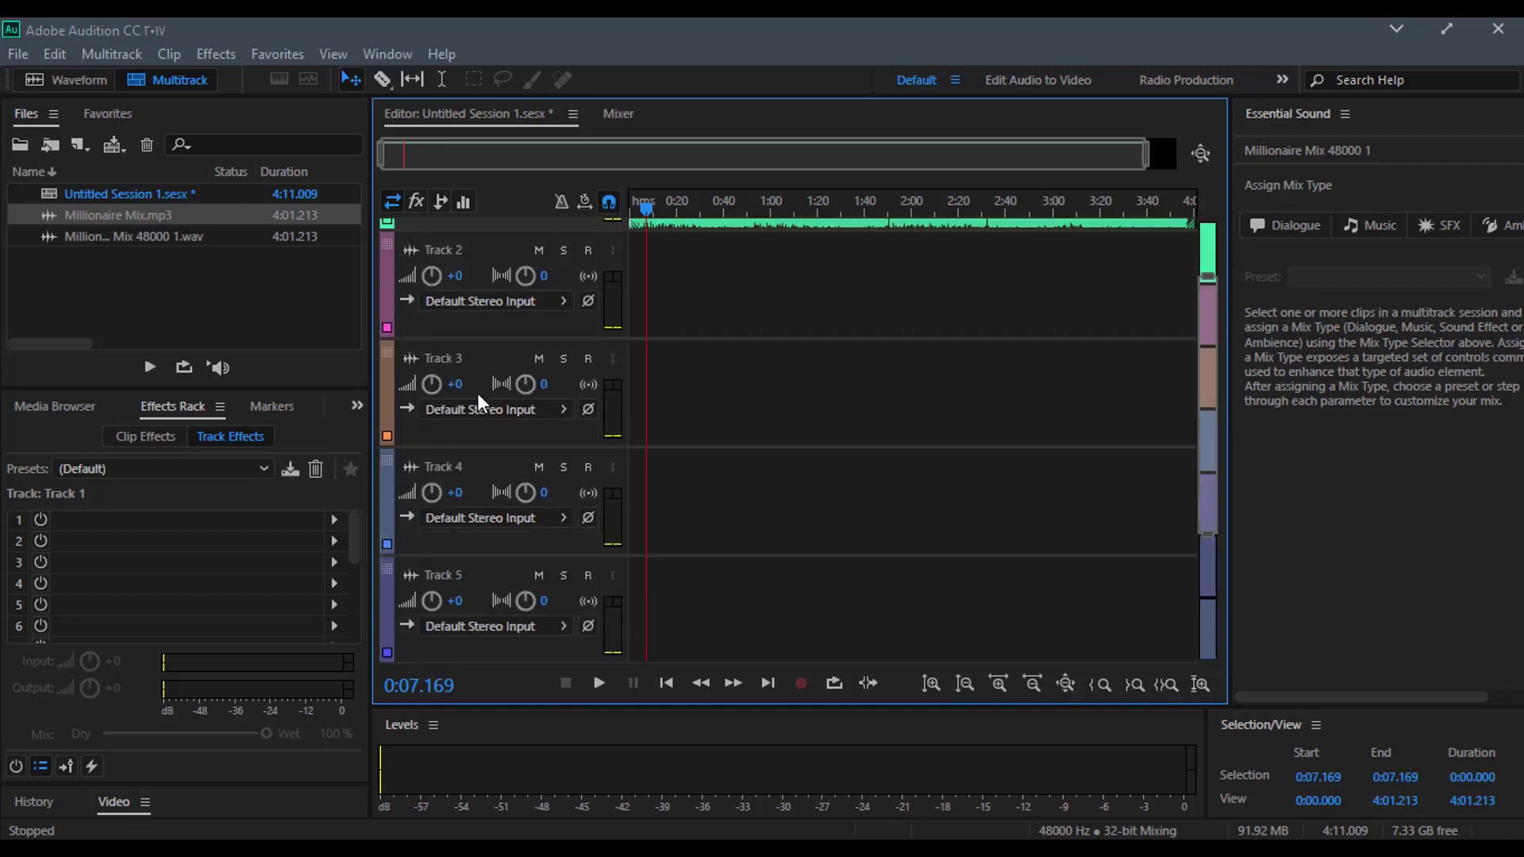
{"action": "scroll", "coordinate": [492, 233], "scroll_direction": "up", "scroll_amount": 5}
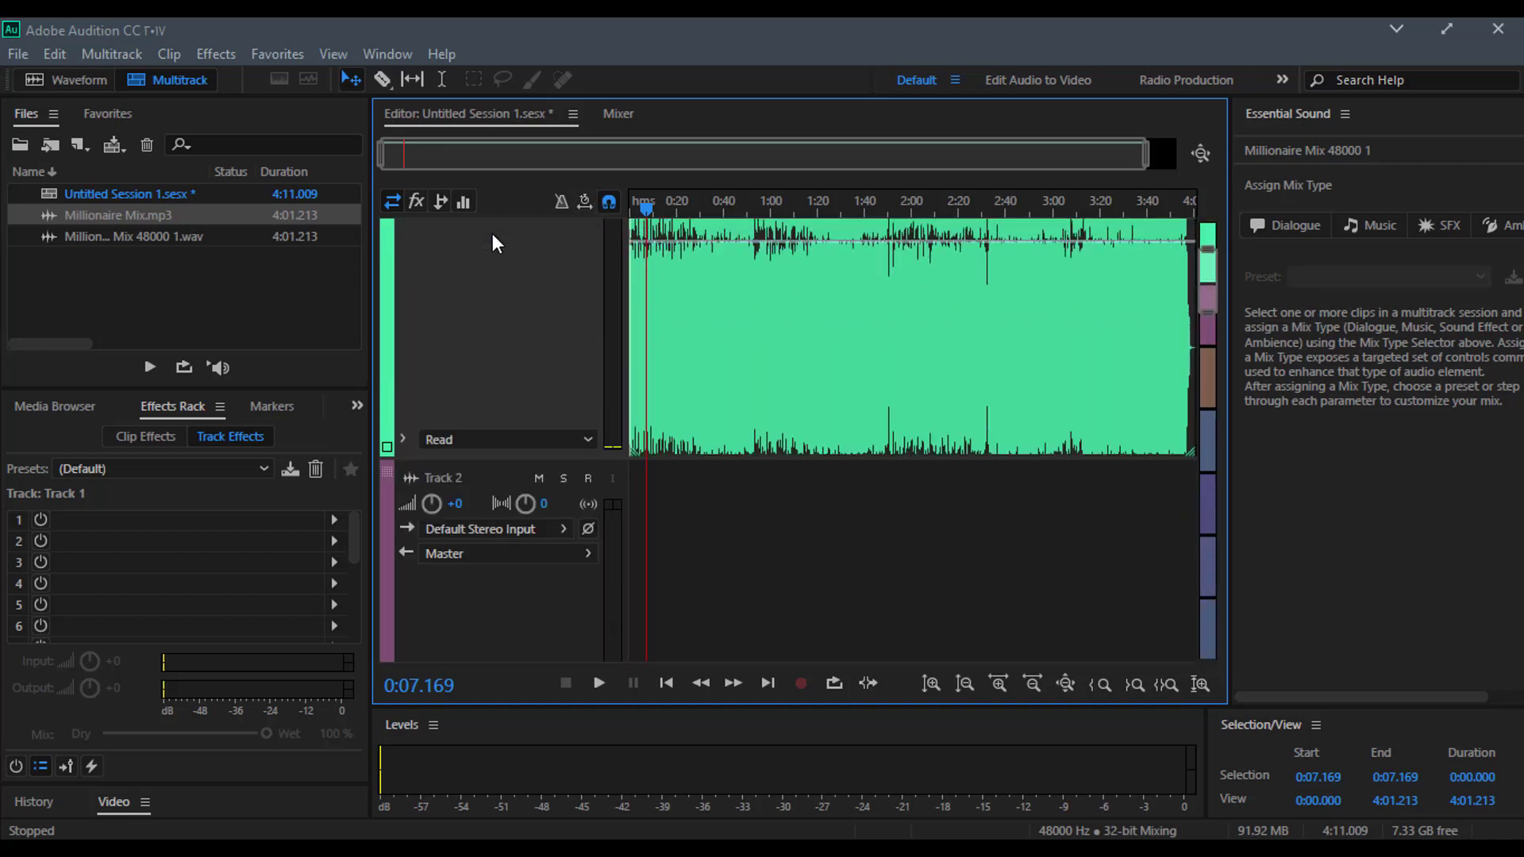
Step: Shrink and enlarge the track heights, examine the session's tracks from Track 1 down to Track 5, and return to Track 1
{"action": "scroll", "coordinate": [492, 235], "scroll_direction": "up", "scroll_amount": 5}
{"action": "scroll", "coordinate": [1208, 254], "scroll_direction": "up", "scroll_amount": 3}
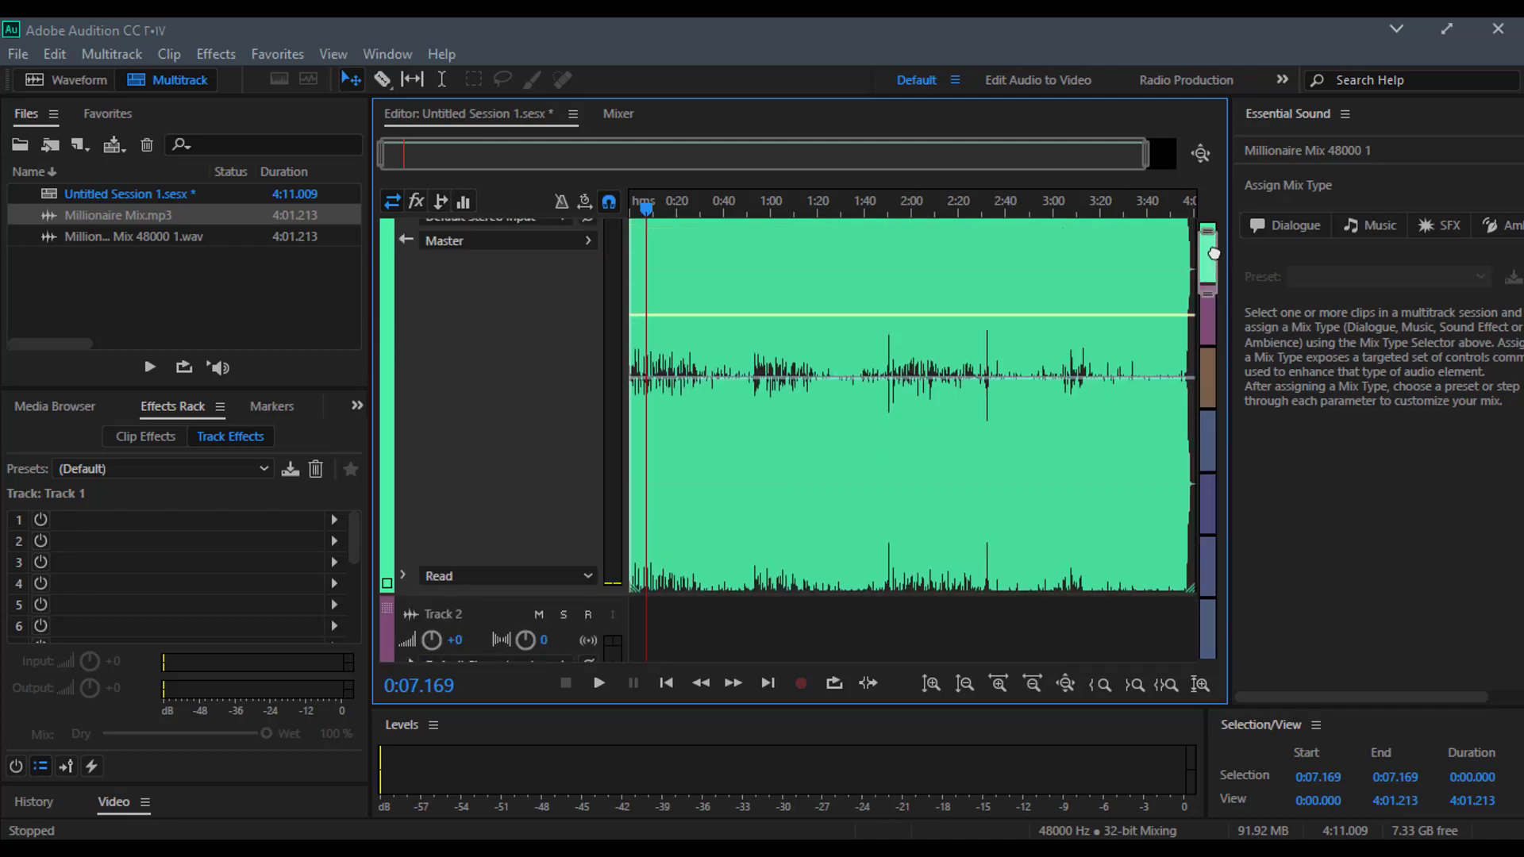
{"action": "scroll", "coordinate": [498, 362], "scroll_direction": "down", "scroll_amount": 8}
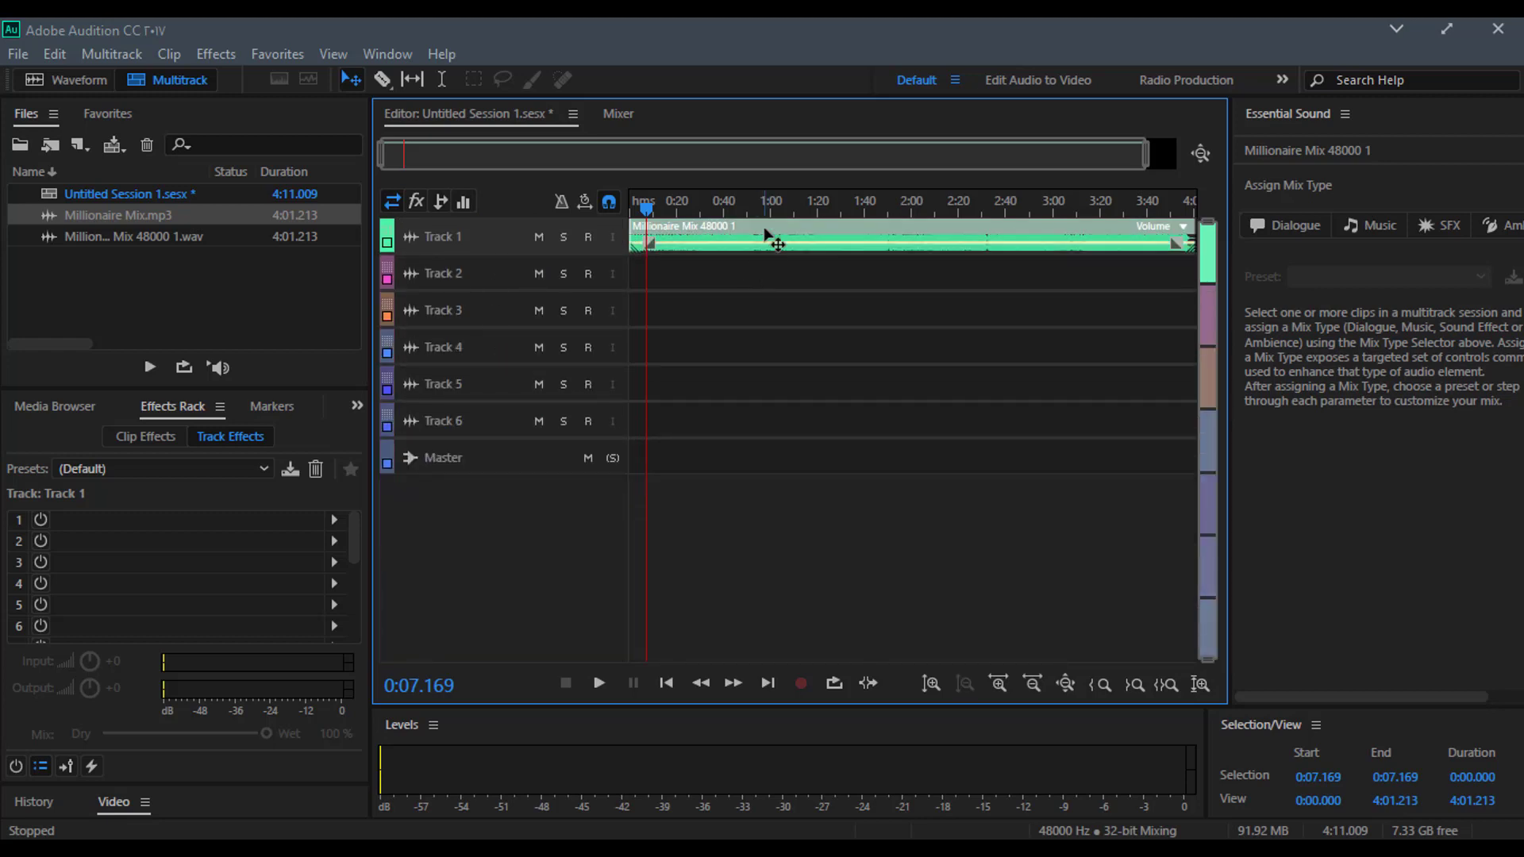
{"action": "scroll", "coordinate": [481, 229], "scroll_direction": "up", "scroll_amount": 5}
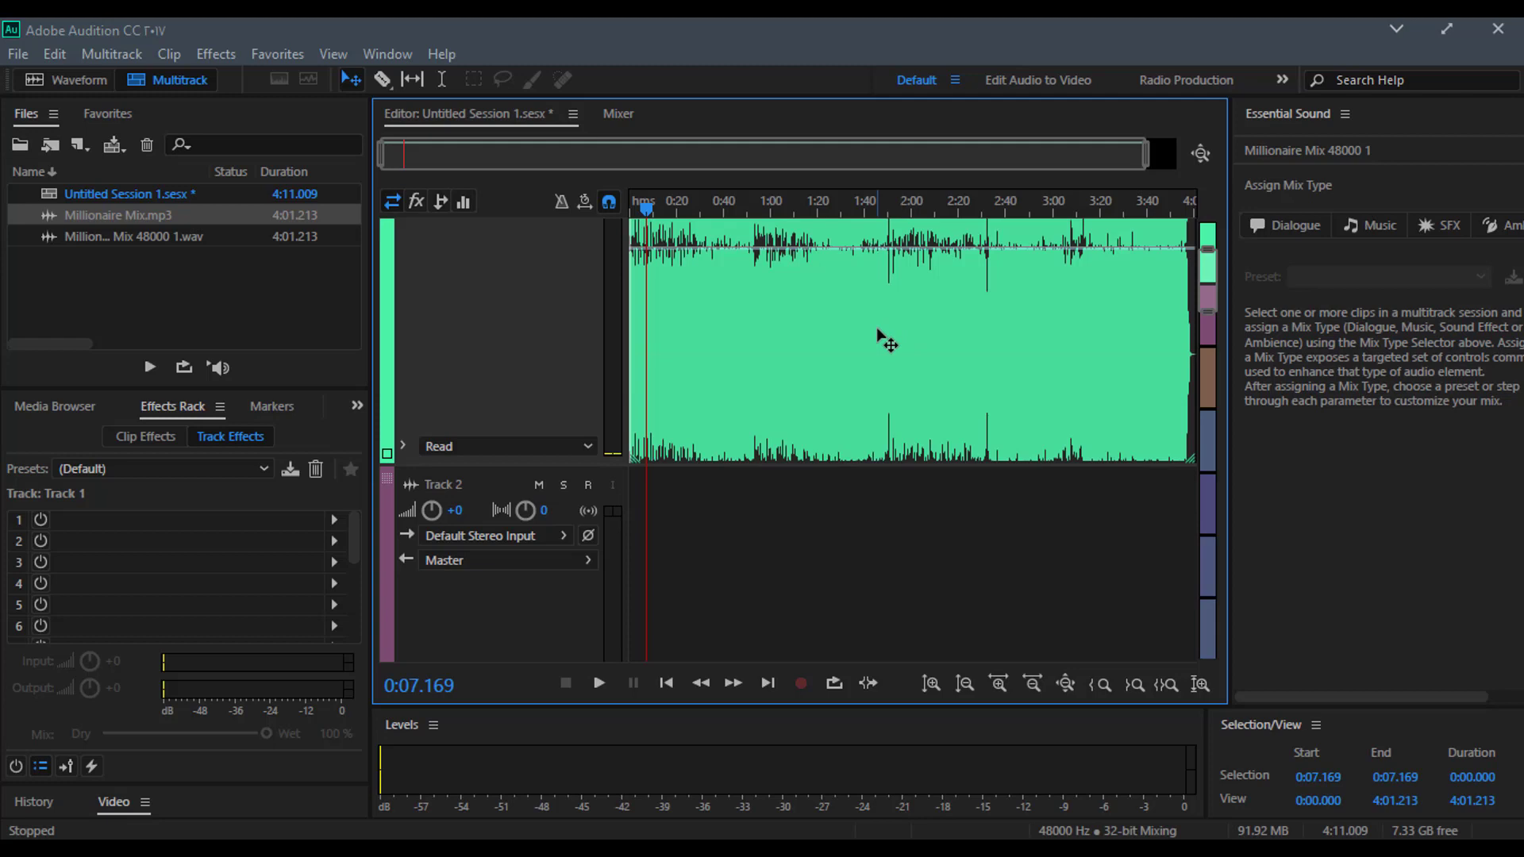
{"action": "scroll", "coordinate": [887, 342], "scroll_direction": "down", "scroll_amount": 9}
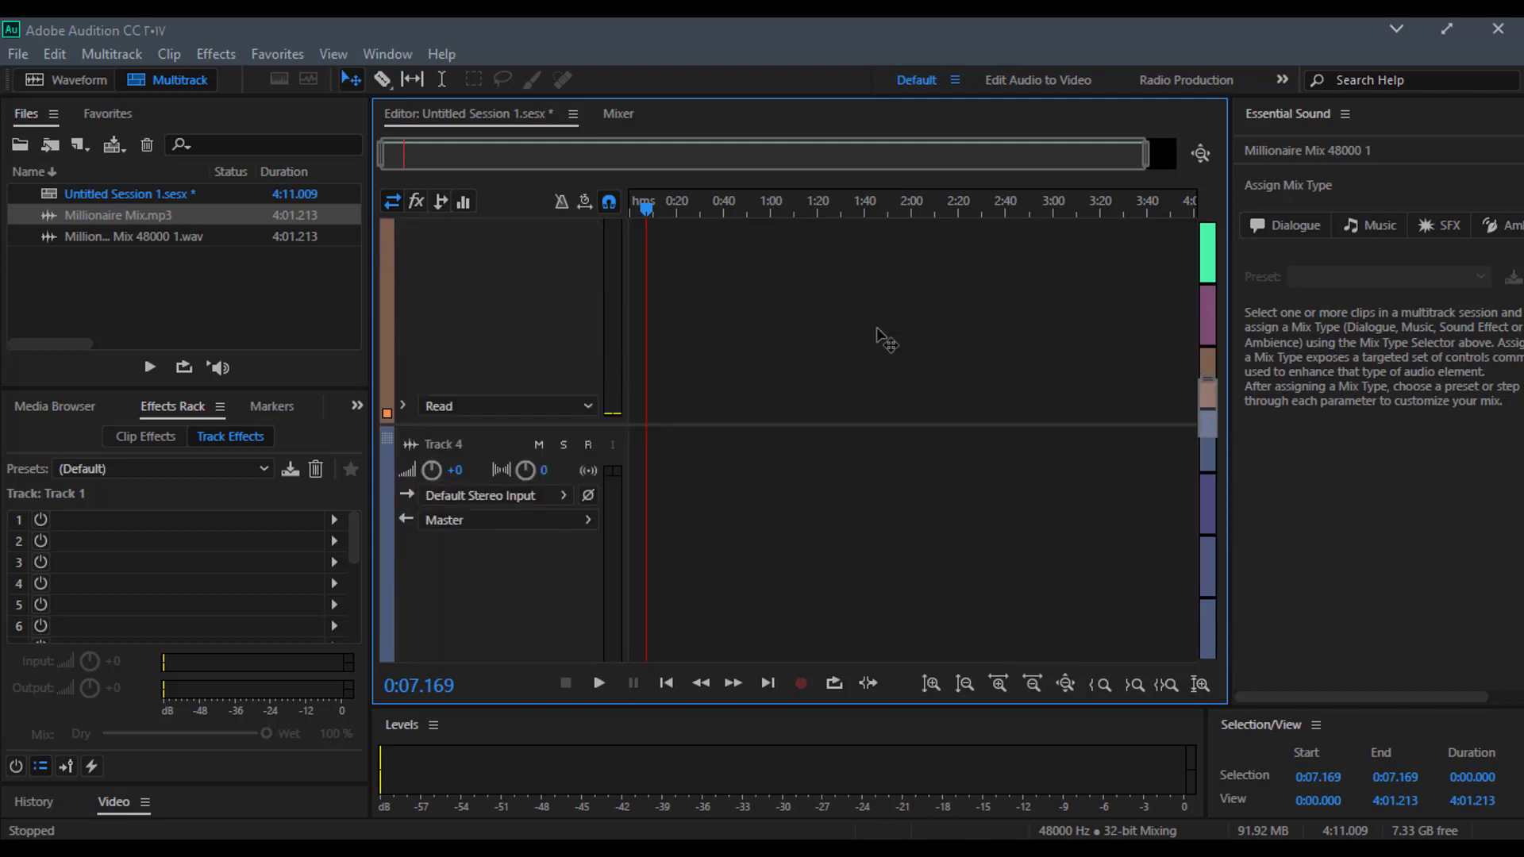
{"action": "scroll", "coordinate": [887, 341], "scroll_direction": "down", "scroll_amount": 8}
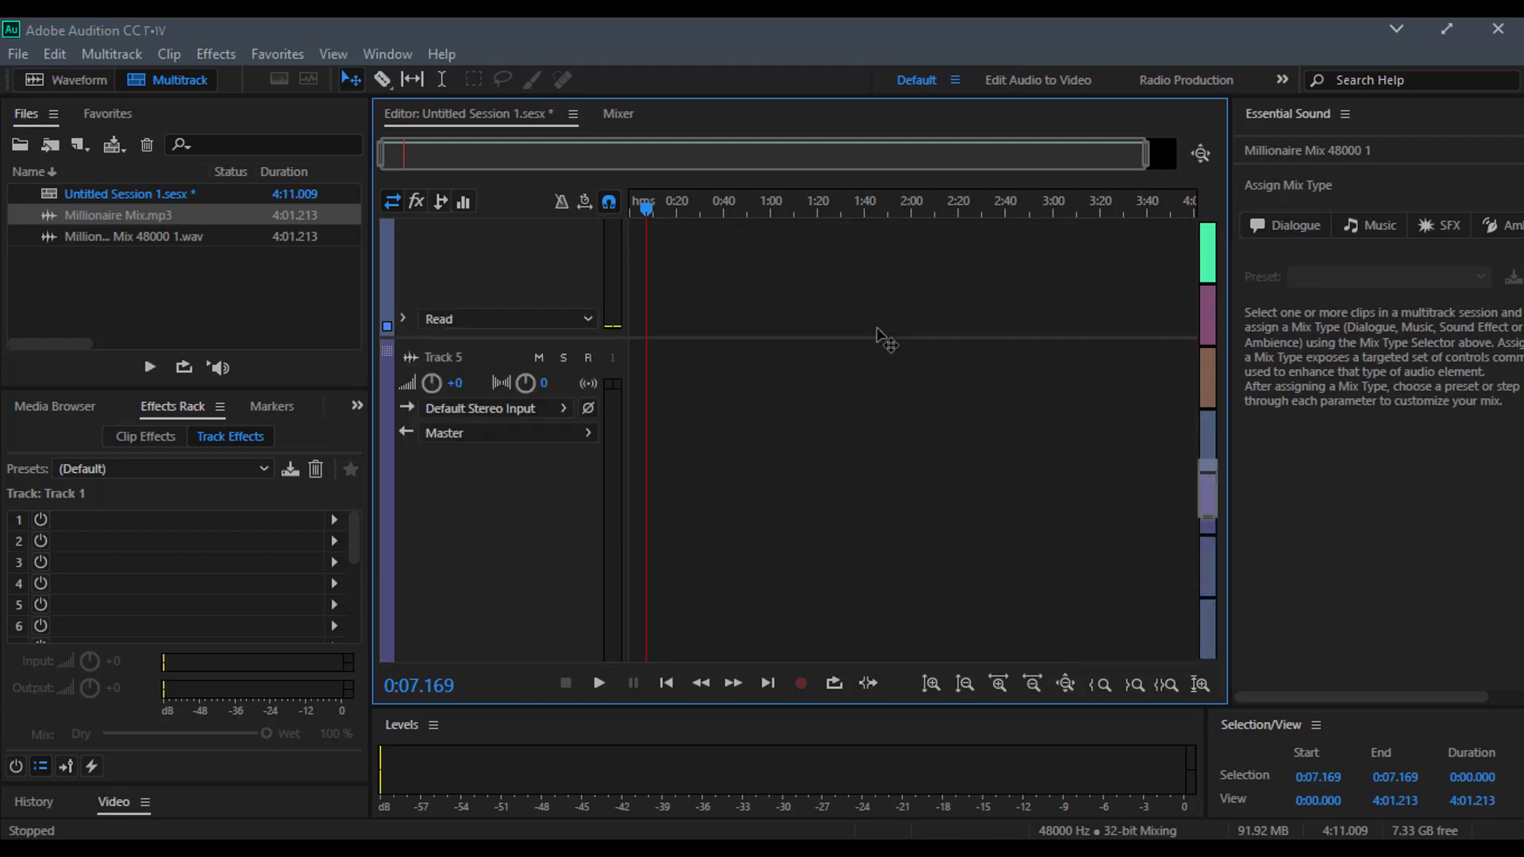
{"action": "scroll", "coordinate": [887, 342], "scroll_direction": "up", "scroll_amount": 15}
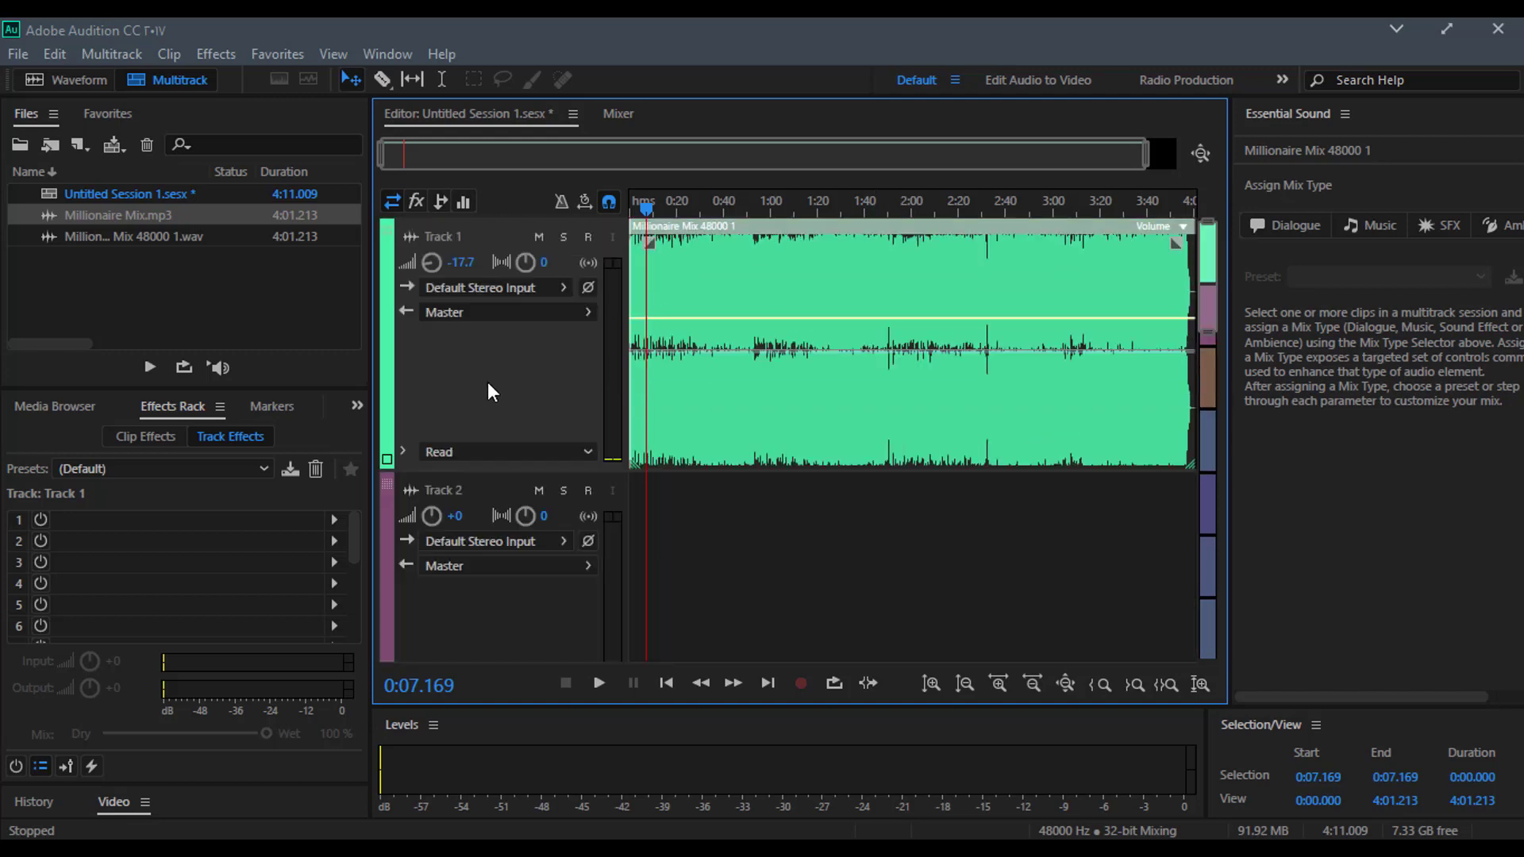
Step: Compare compact and taller track heights across the session, finishing with all tracks from Track 1 to Master at minimum height
{"action": "scroll", "coordinate": [487, 383], "scroll_direction": "down", "scroll_amount": 6}
{"action": "scroll", "coordinate": [487, 383], "scroll_direction": "up", "scroll_amount": 2}
{"action": "scroll", "coordinate": [488, 382], "scroll_direction": "down", "scroll_amount": 3}
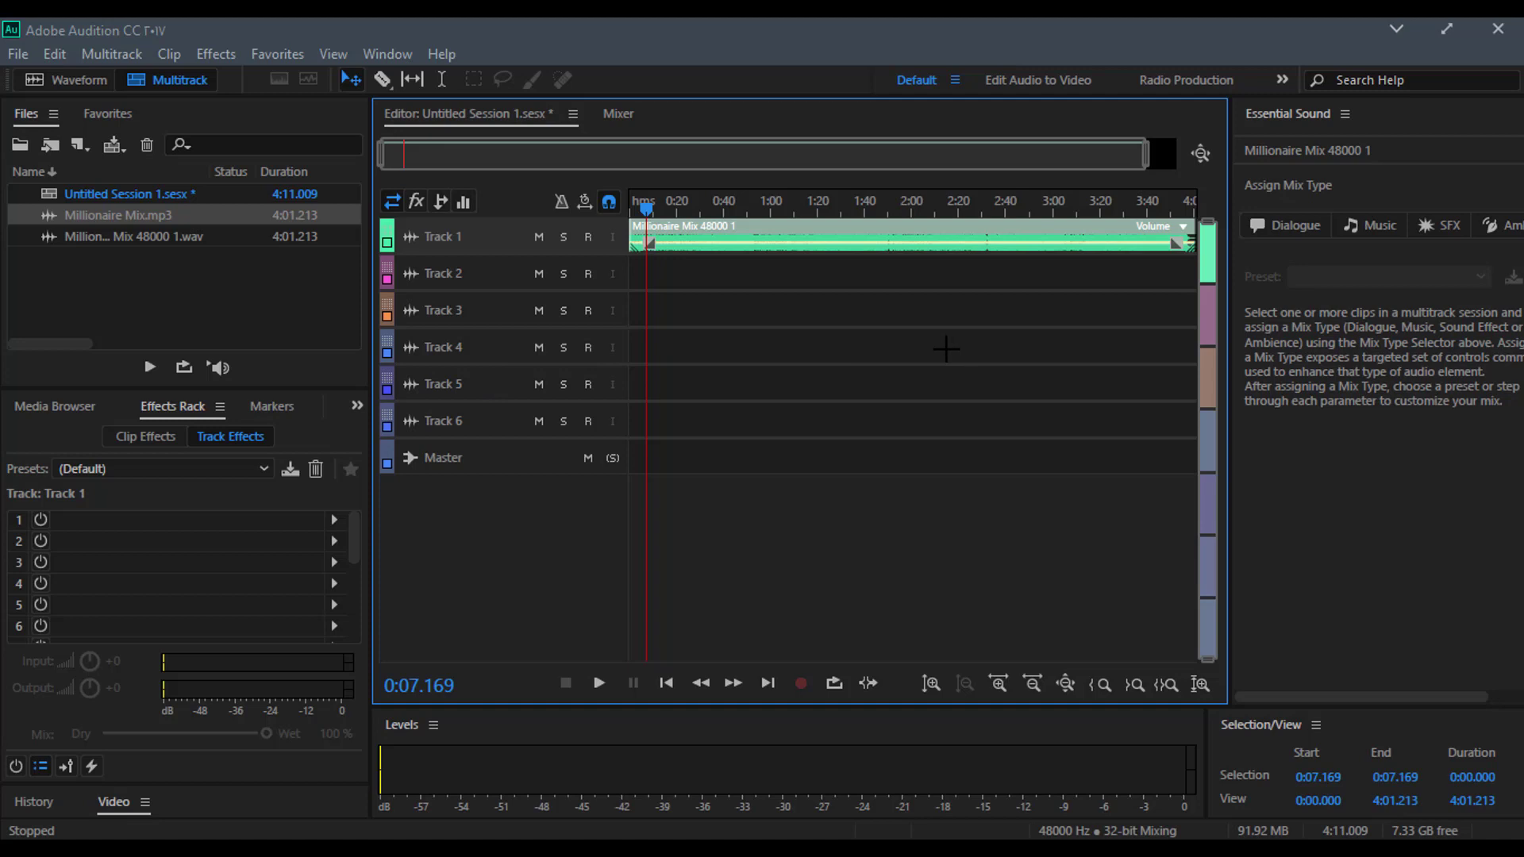
{"action": "scroll", "coordinate": [565, 362], "scroll_direction": "up", "scroll_amount": 2}
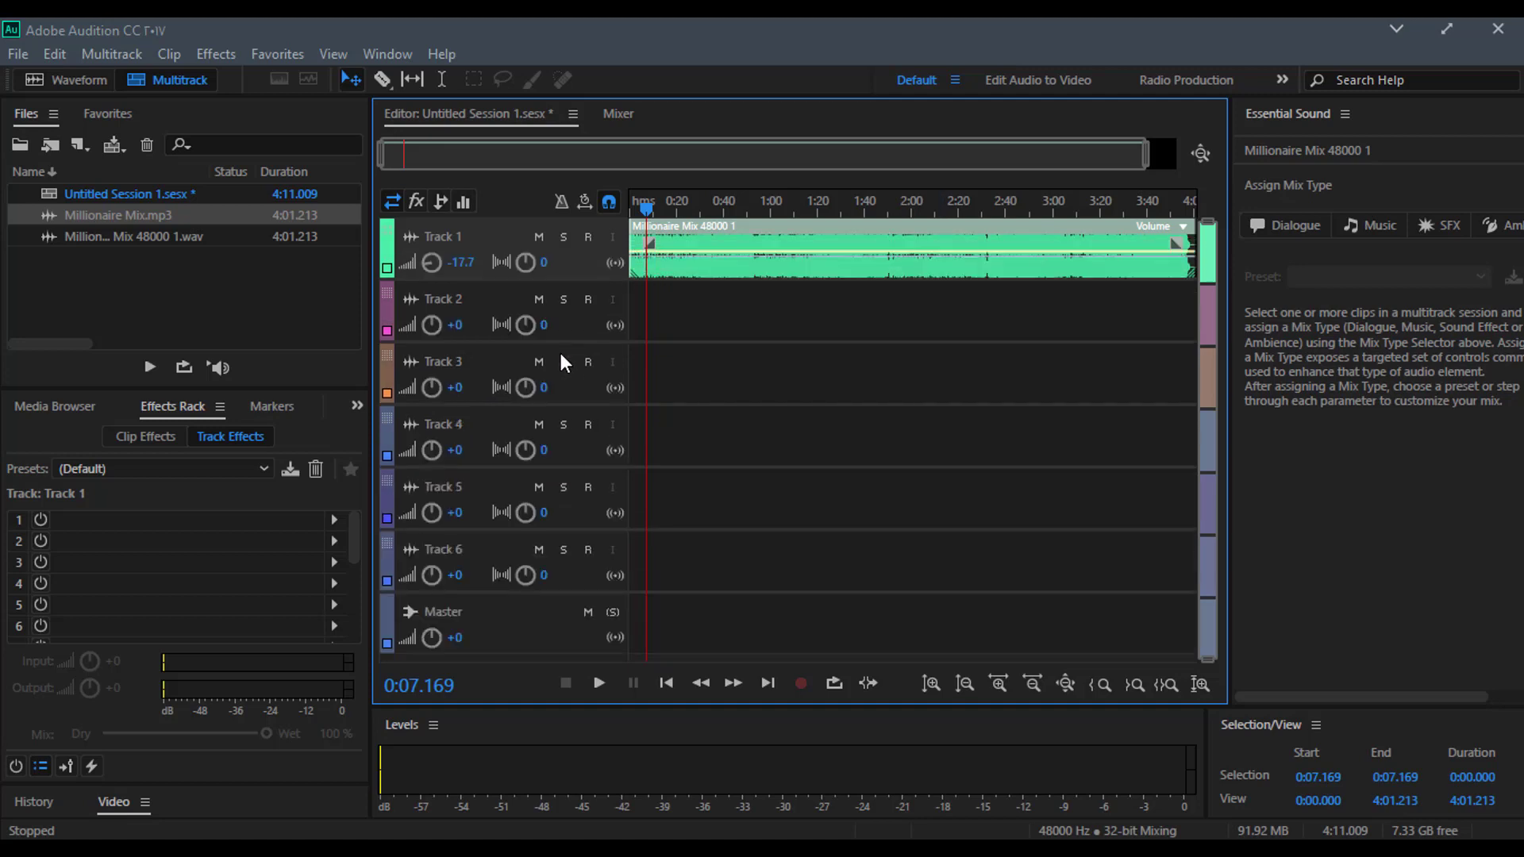
{"action": "scroll", "coordinate": [565, 361], "scroll_direction": "down", "scroll_amount": 2}
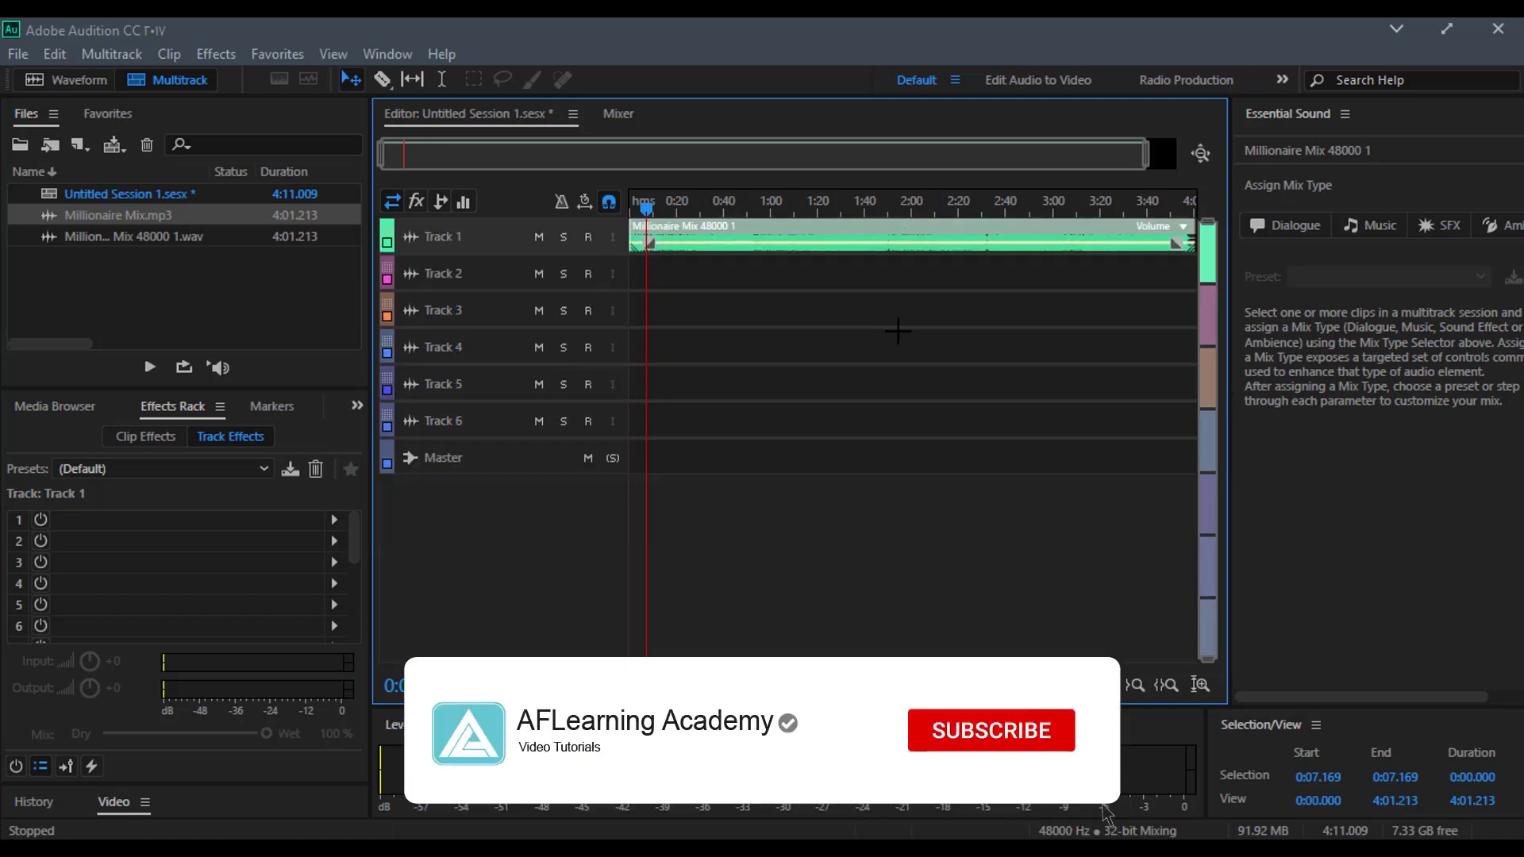
{"action": "scroll", "coordinate": [900, 333], "scroll_direction": "up", "scroll_amount": 3}
{"action": "scroll", "coordinate": [900, 333], "scroll_direction": "up", "scroll_amount": 1}
{"action": "scroll", "coordinate": [898, 350], "scroll_direction": "down", "scroll_amount": 4}
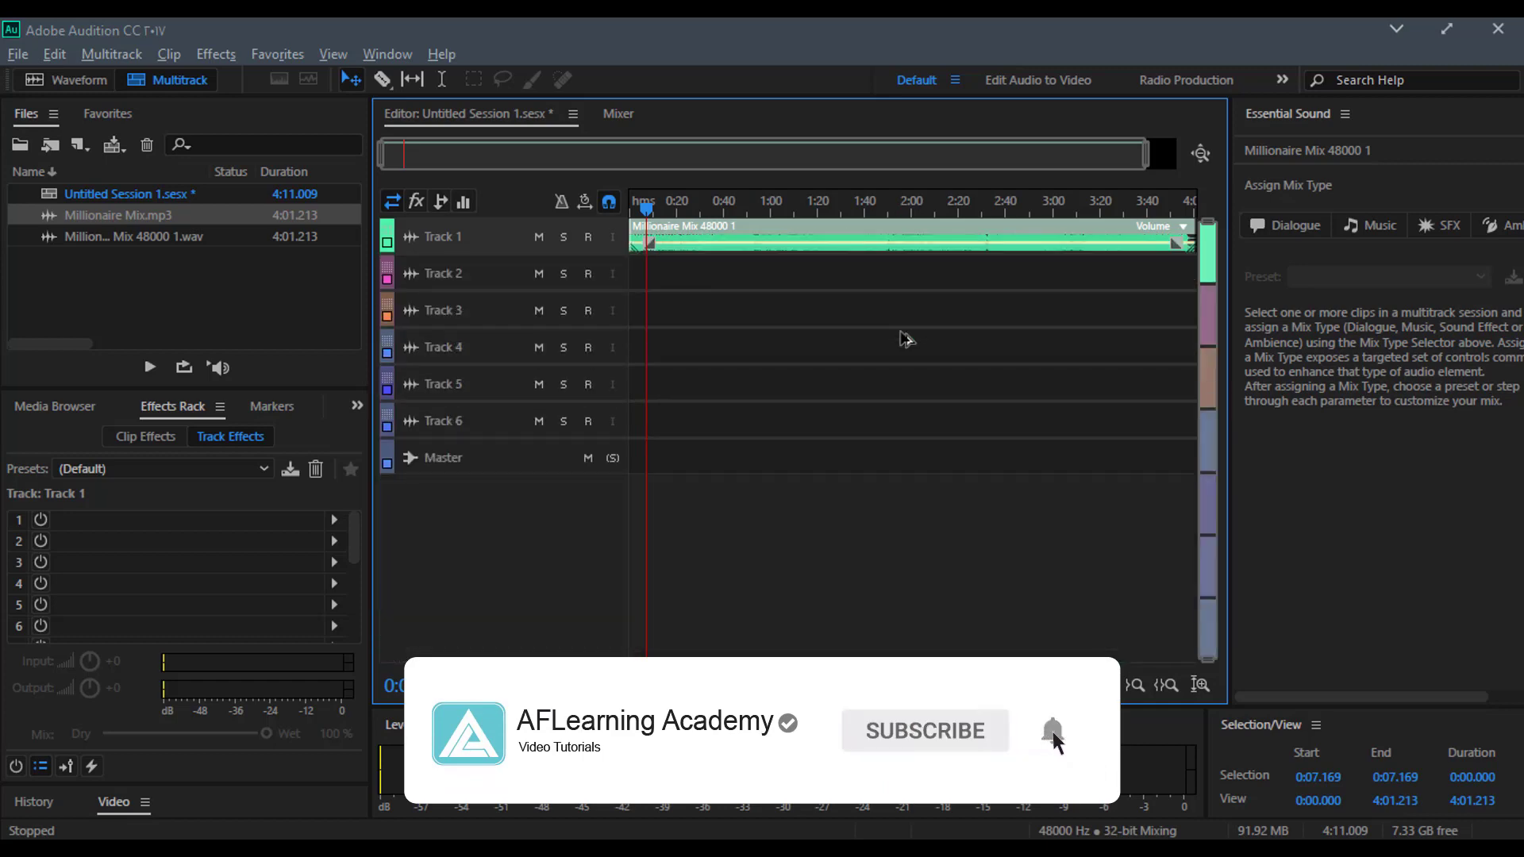
{"action": "scroll", "coordinate": [893, 381], "scroll_direction": "up", "scroll_amount": 2}
{"action": "scroll", "coordinate": [890, 378], "scroll_direction": "up", "scroll_amount": 1}
{"action": "scroll", "coordinate": [893, 383], "scroll_direction": "down", "scroll_amount": 4}
{"action": "scroll", "coordinate": [894, 384], "scroll_direction": "up", "scroll_amount": 3}
{"action": "scroll", "coordinate": [896, 386], "scroll_direction": "down", "scroll_amount": 2}
{"action": "scroll", "coordinate": [895, 386], "scroll_direction": "down", "scroll_amount": 2}
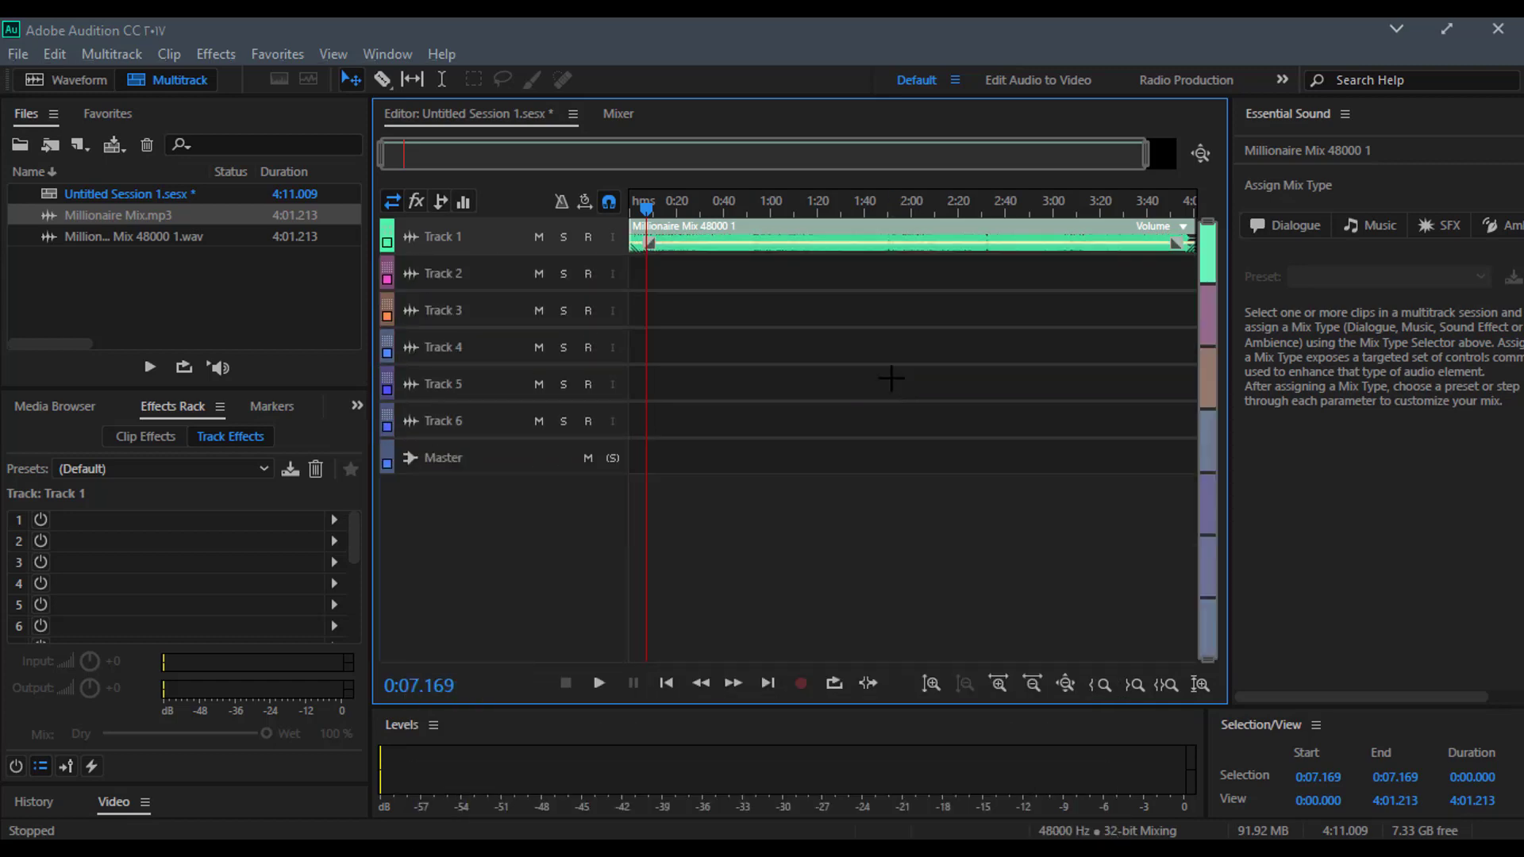
{"action": "scroll", "coordinate": [510, 364], "scroll_direction": "up", "scroll_amount": 2}
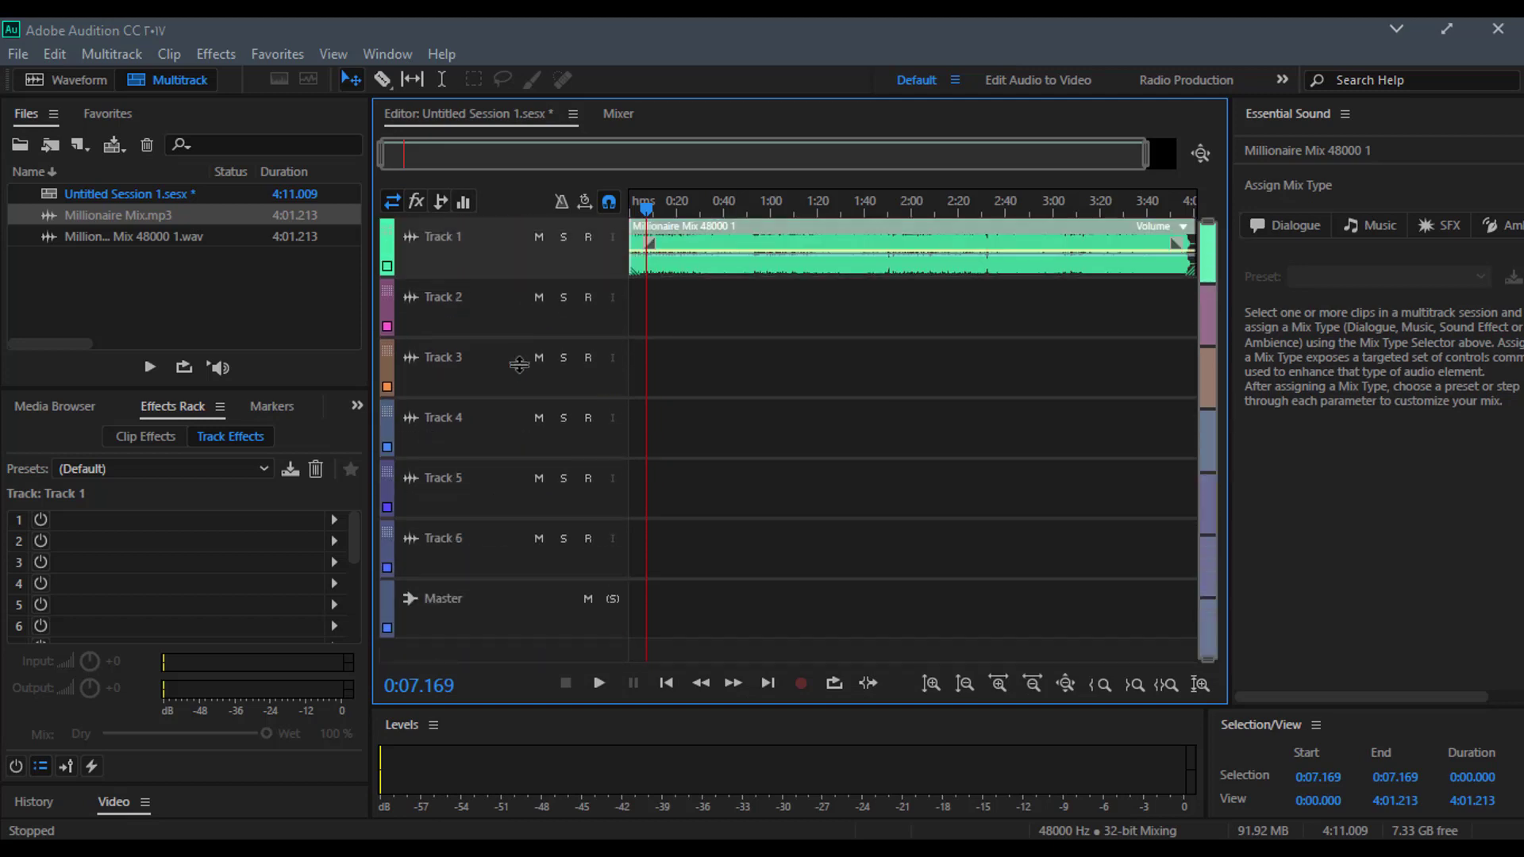
{"action": "scroll", "coordinate": [524, 363], "scroll_direction": "down", "scroll_amount": 2}
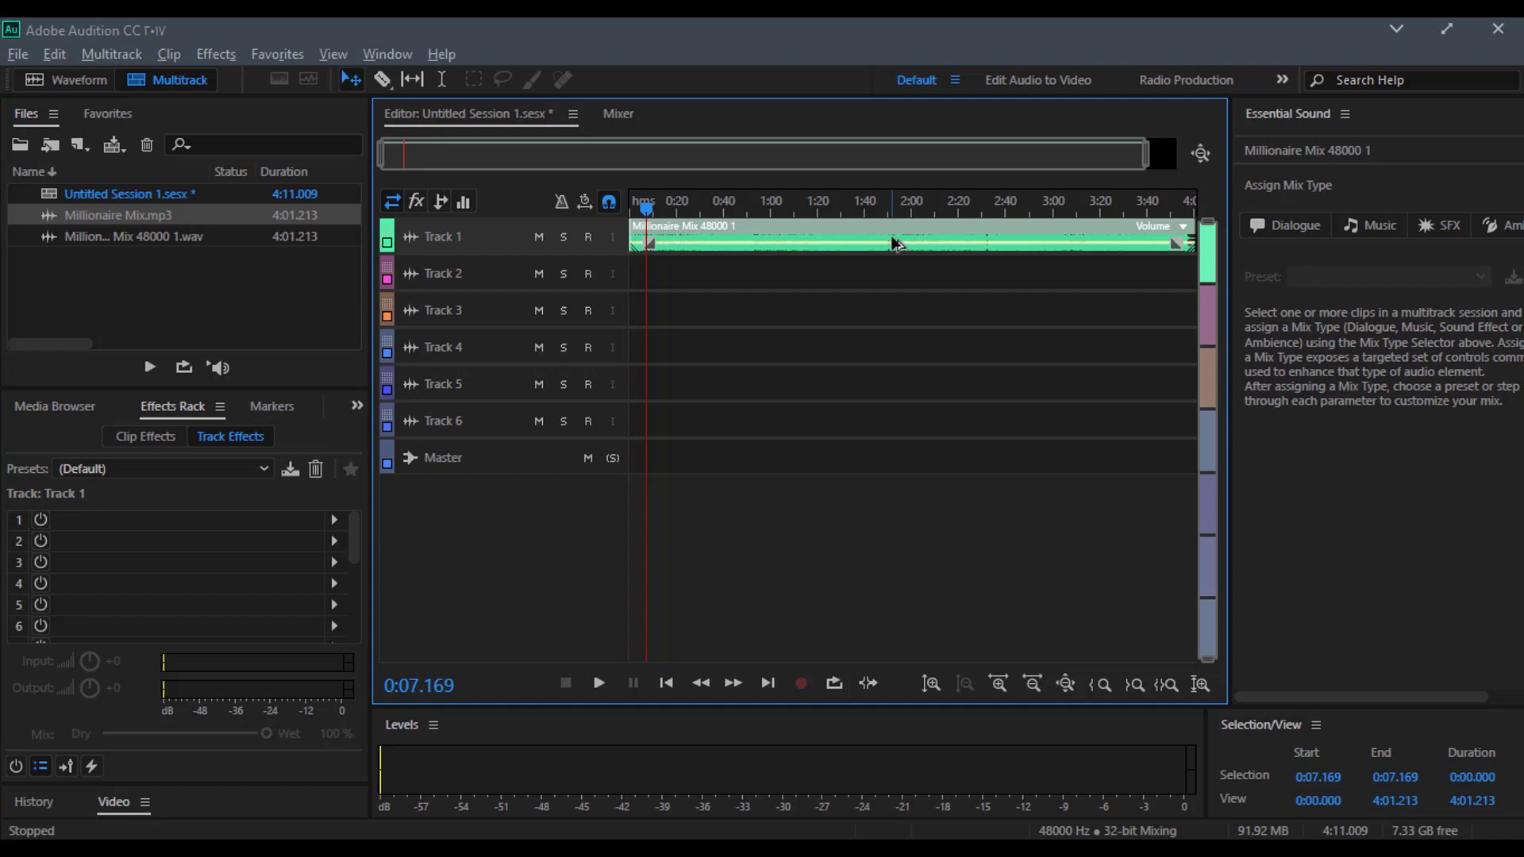
Step: Copy Track 1's Millionaire Mix clip onto Track 3 and Track 5, keeping the same start time
{"action": "left_click_drag", "start_coordinate": [893, 242], "coordinate": [897, 326]}
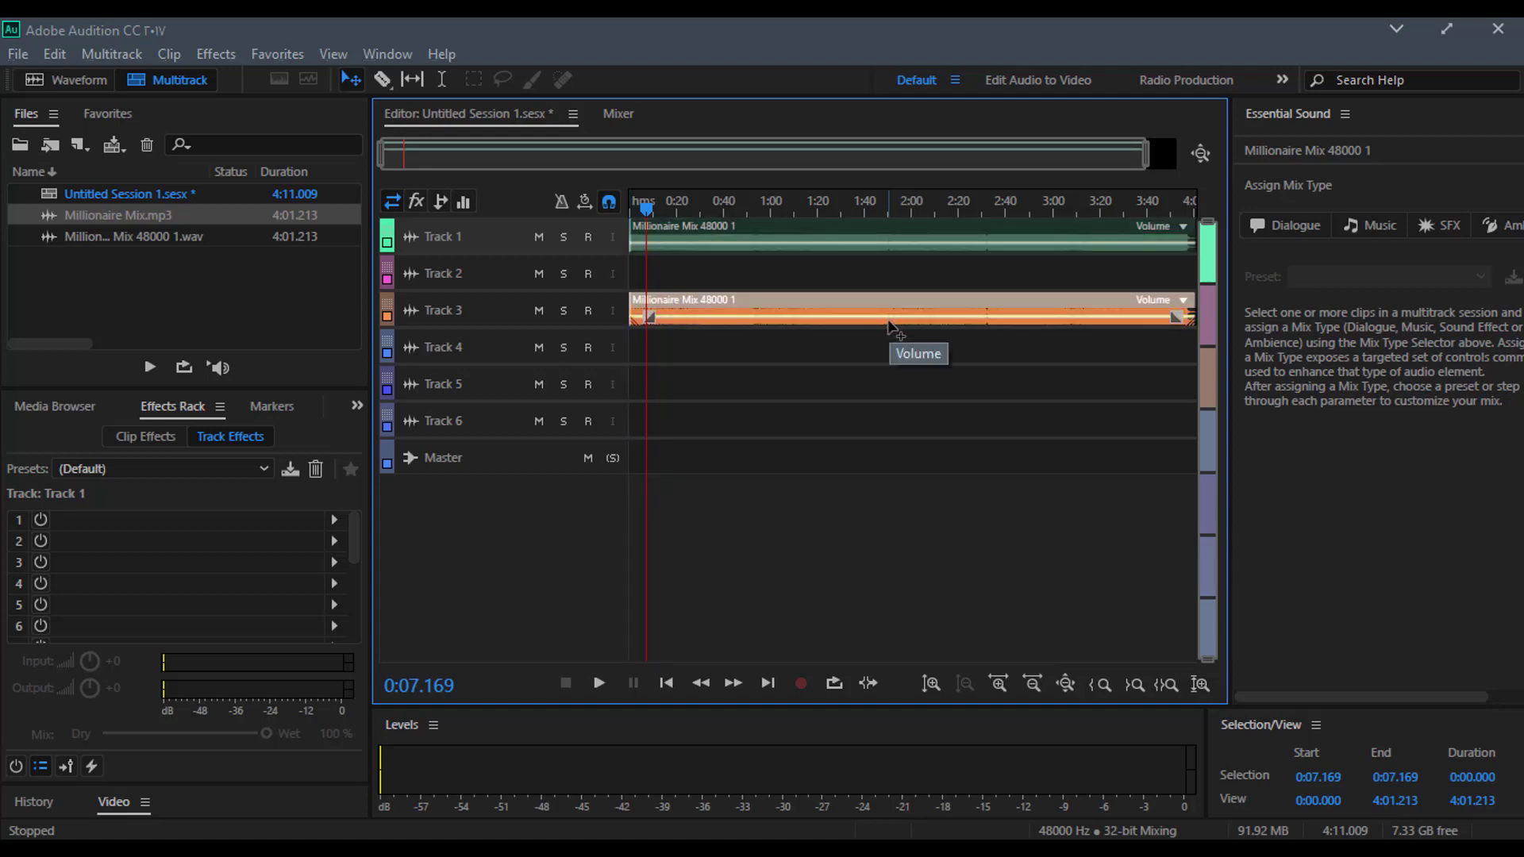
{"action": "left_click", "coordinate": [891, 319]}
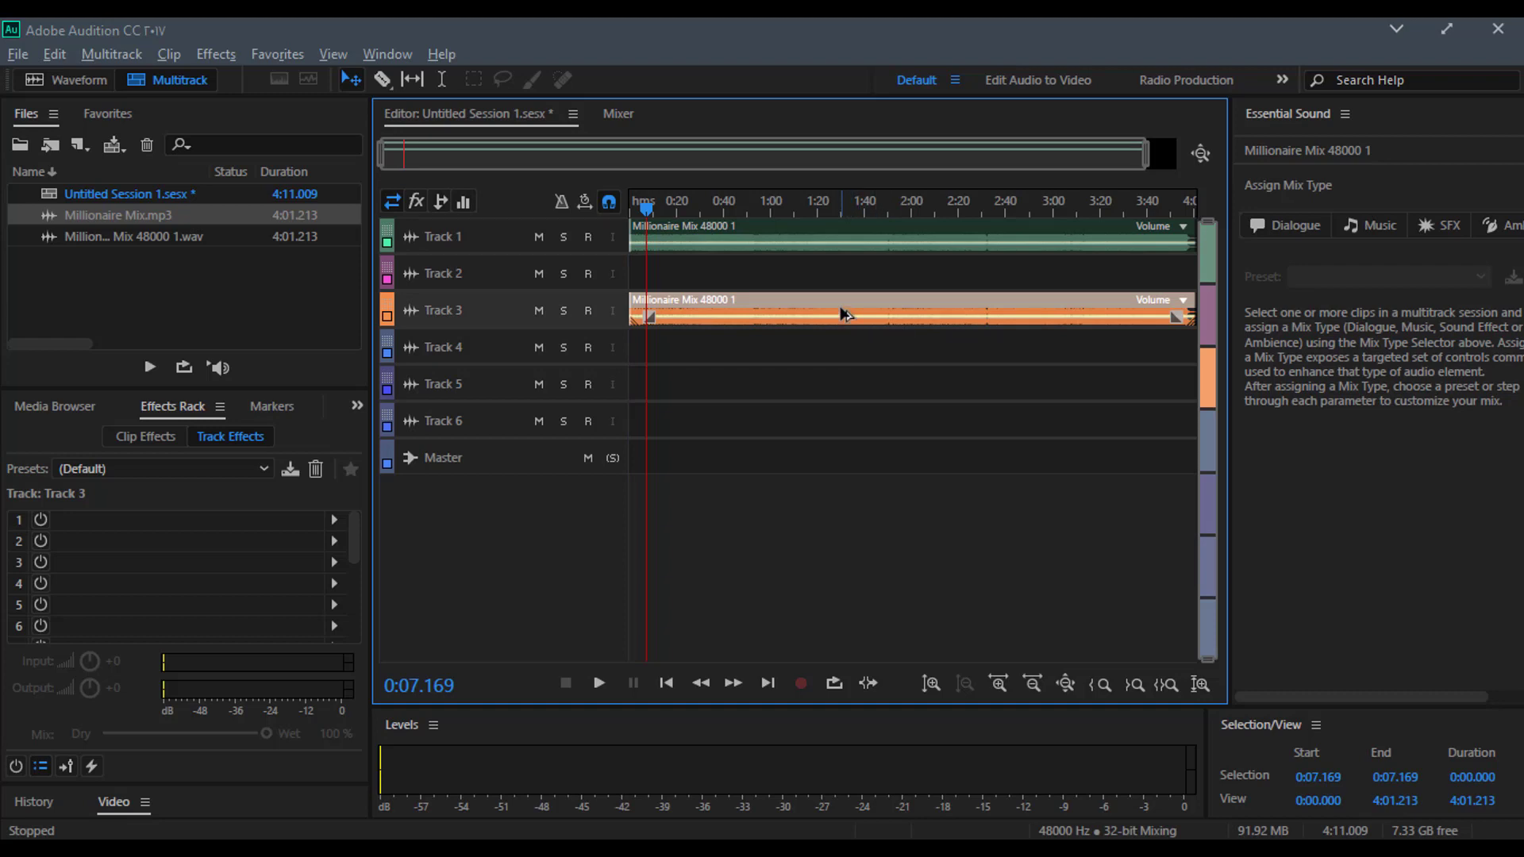
{"action": "left_click_drag", "start_coordinate": [840, 307], "coordinate": [846, 374]}
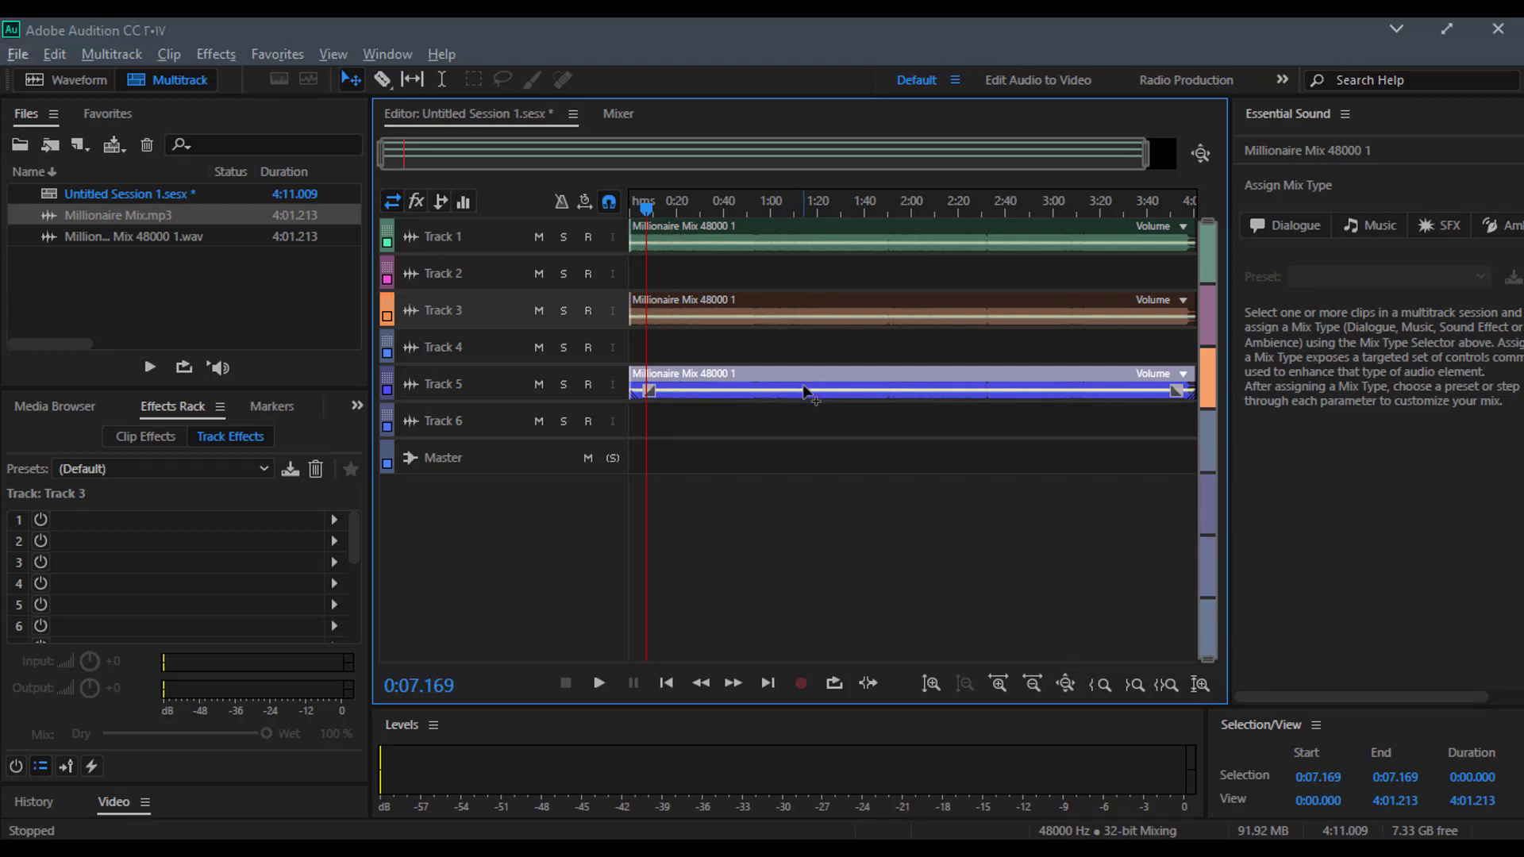
{"action": "right_click", "coordinate": [805, 460]}
{"action": "left_click", "coordinate": [769, 510]}
{"action": "left_click", "coordinate": [770, 511]}
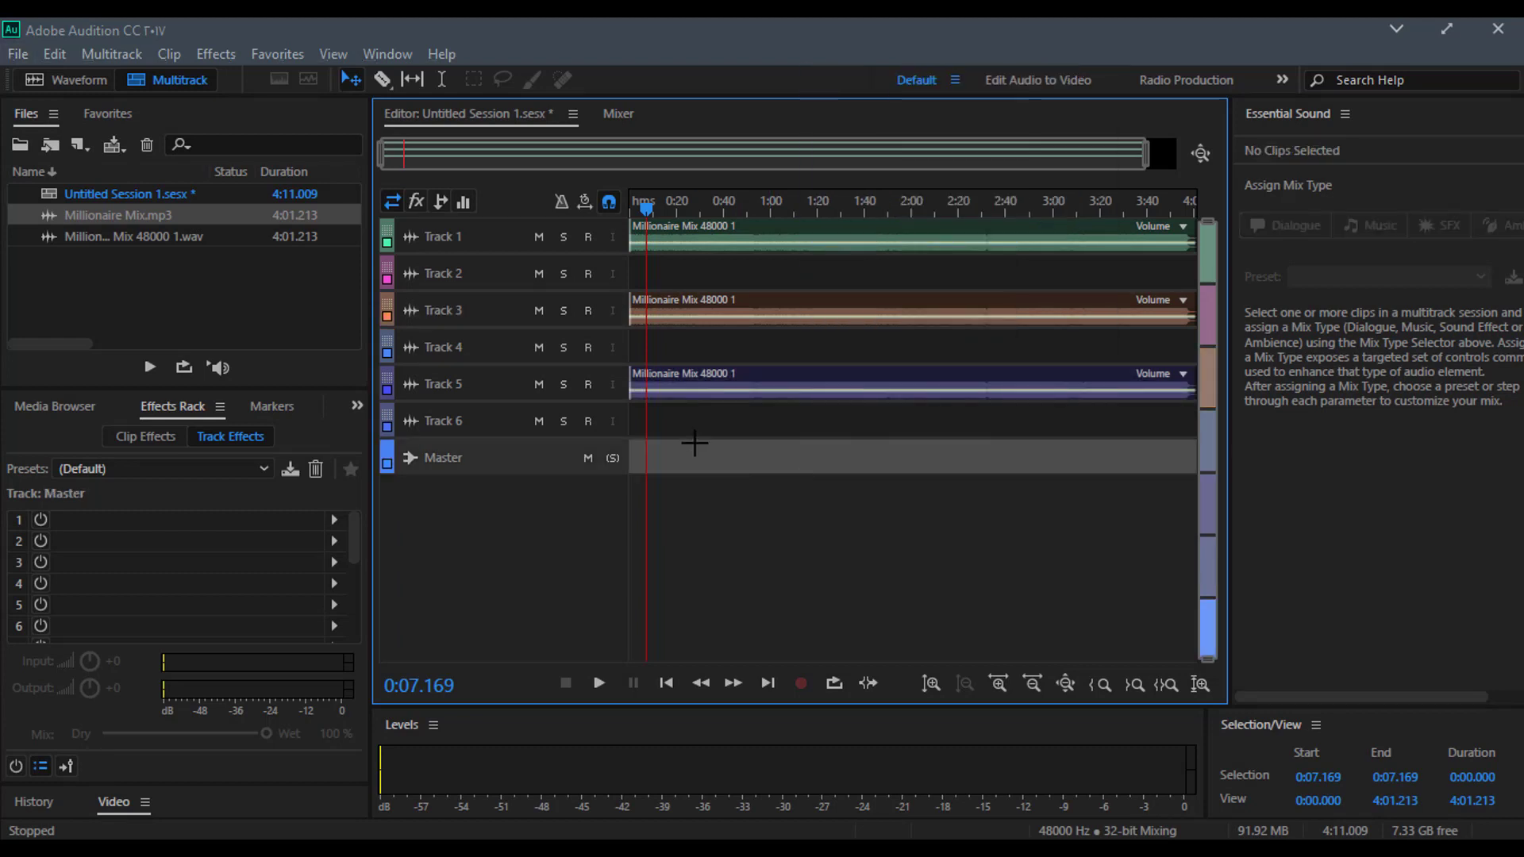
Step: Delete the Millionaire Mix clip copies on Track 5 and Track 3, keeping the session open
{"action": "left_click", "coordinate": [712, 388]}
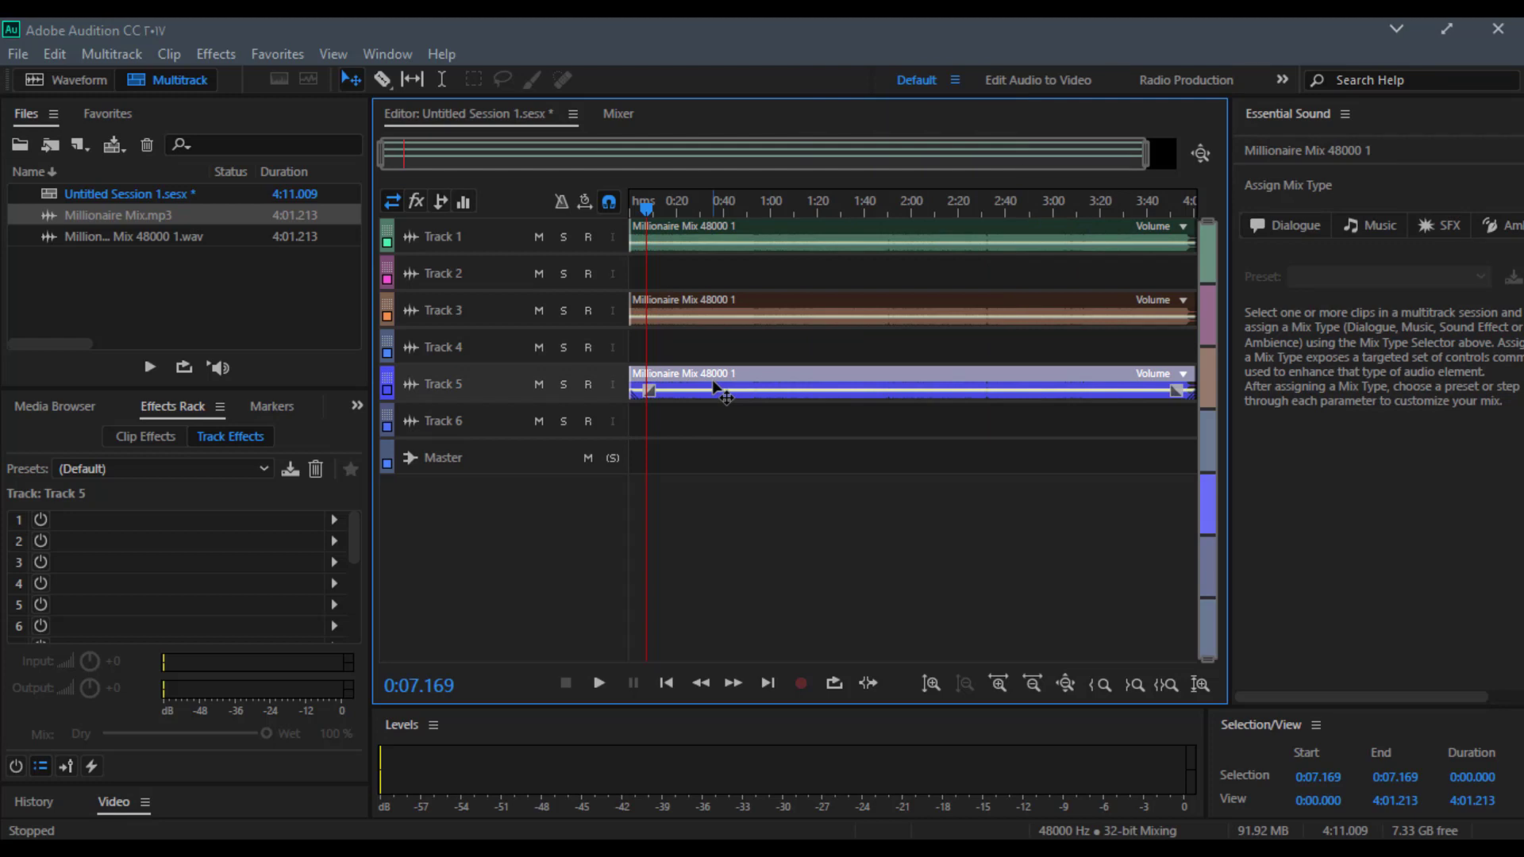
{"action": "key", "text": "Delete"}
{"action": "left_click", "coordinate": [736, 302]}
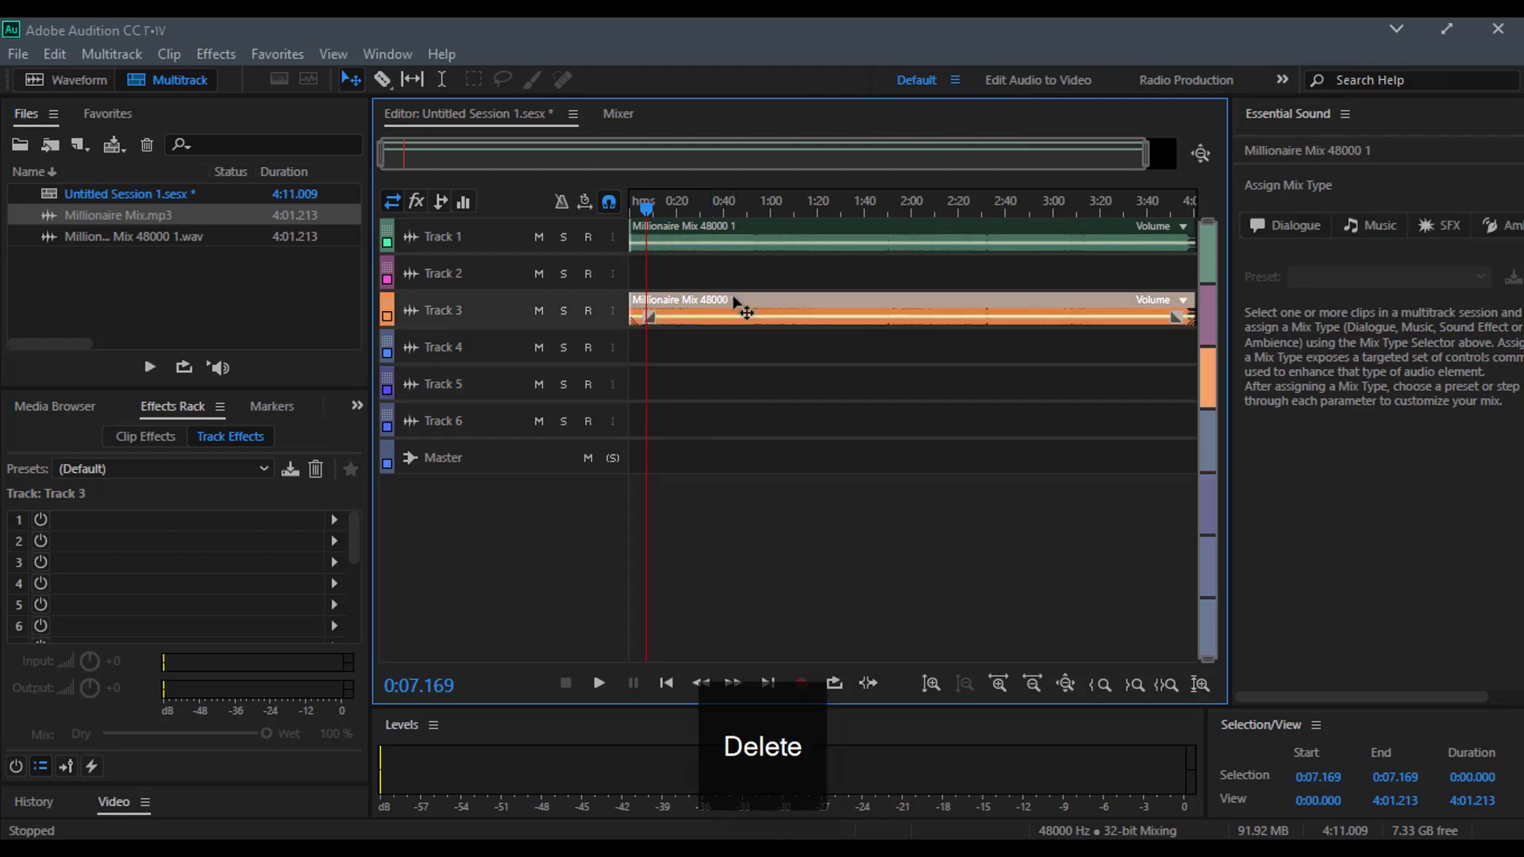
{"action": "key", "text": "ctrl+w"}
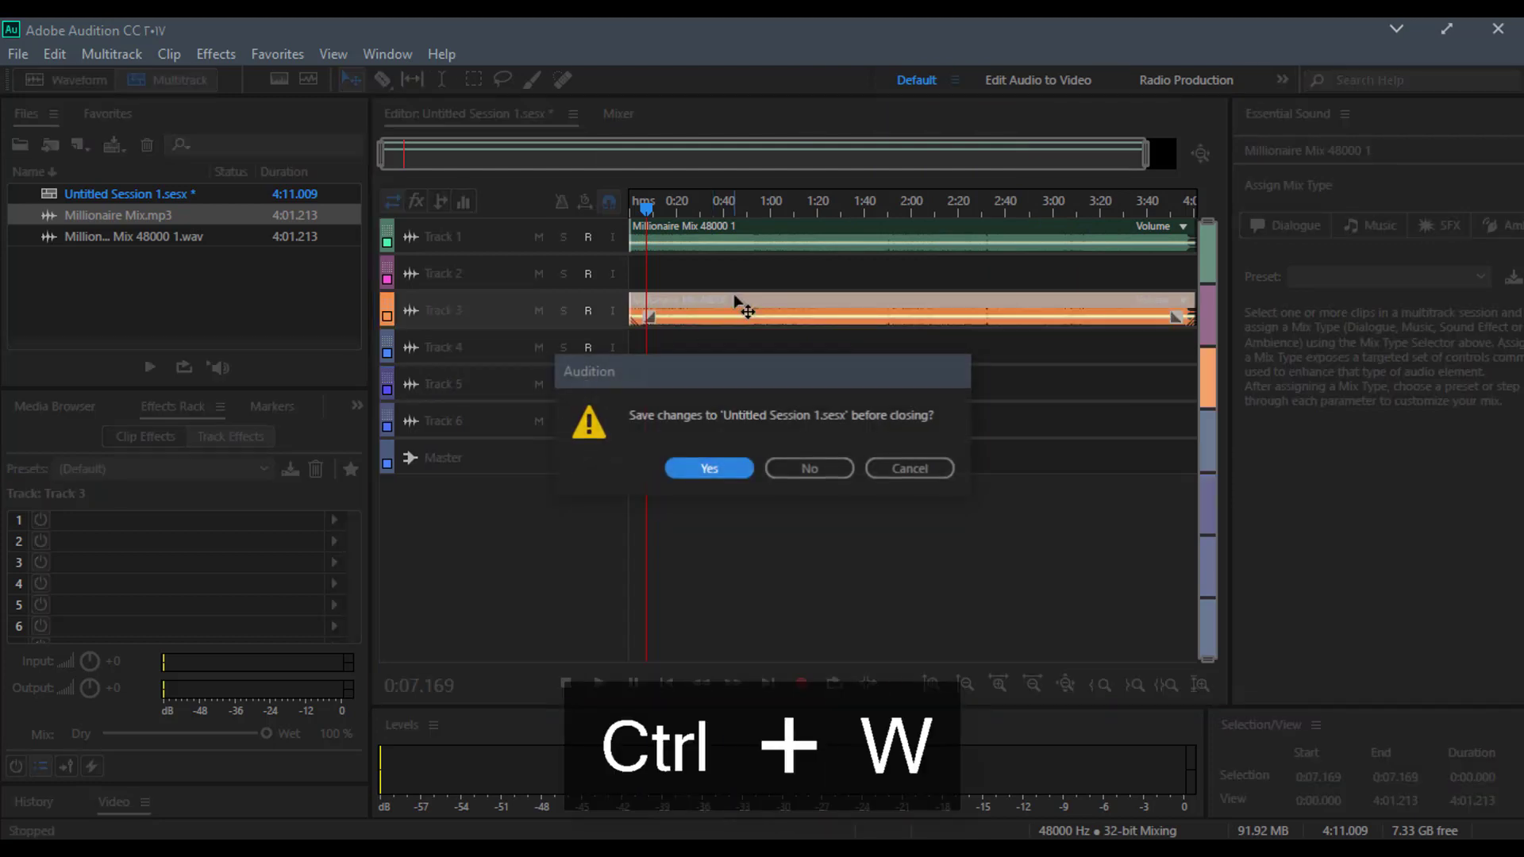
{"action": "left_click", "coordinate": [879, 470]}
{"action": "key", "text": "Delete"}
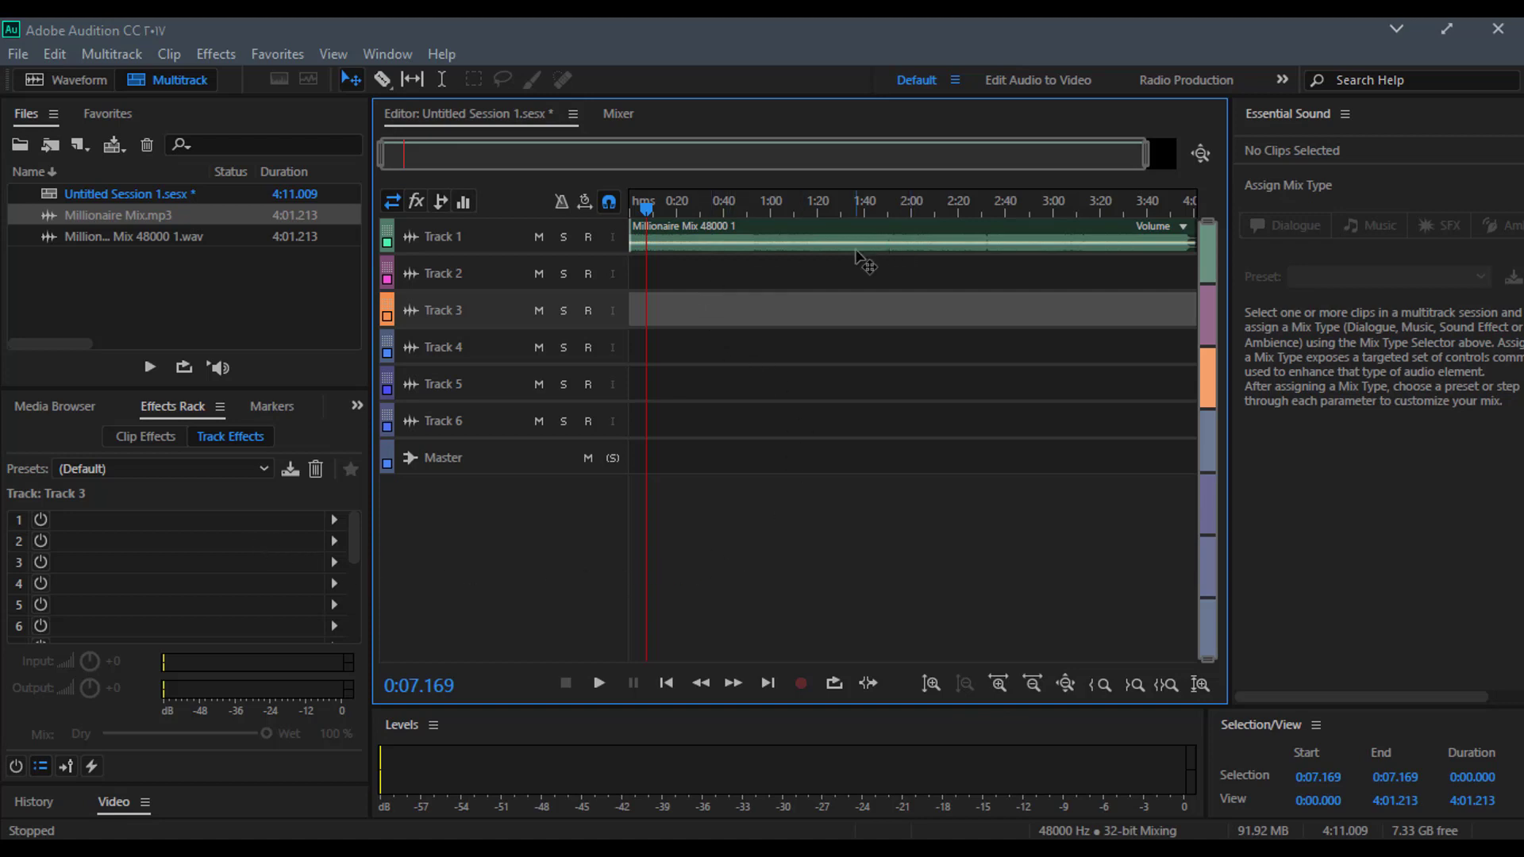
Step: Open the Keyboard Shortcuts dialog, look over its command categories and close it without changes
{"action": "scroll", "coordinate": [845, 260], "scroll_direction": "up", "scroll_amount": 1}
{"action": "scroll", "coordinate": [845, 260], "scroll_direction": "up", "scroll_amount": 2}
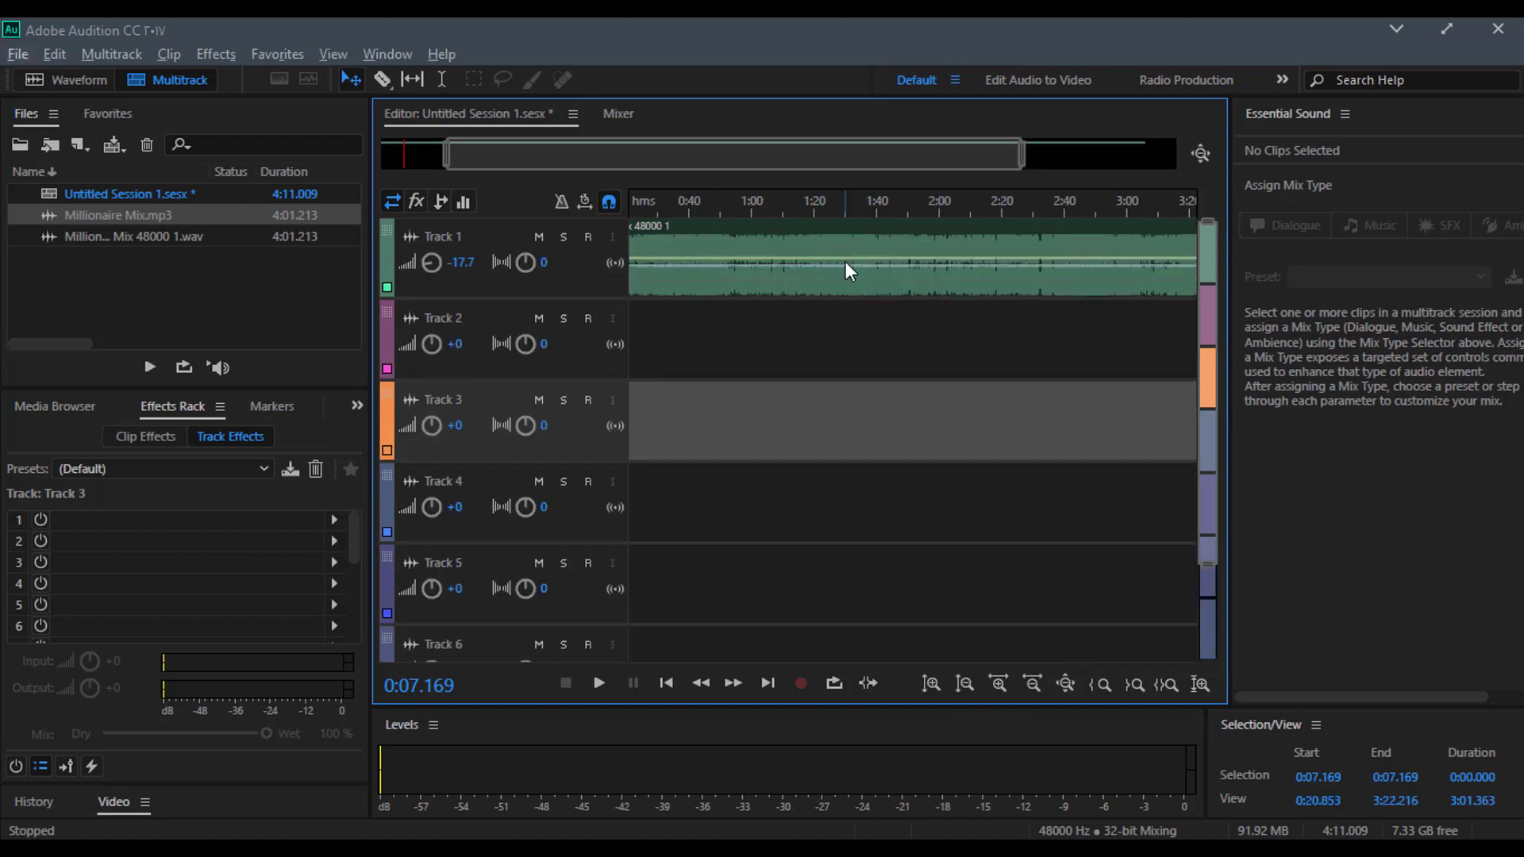
{"action": "scroll", "coordinate": [846, 260], "scroll_direction": "up", "scroll_amount": 1}
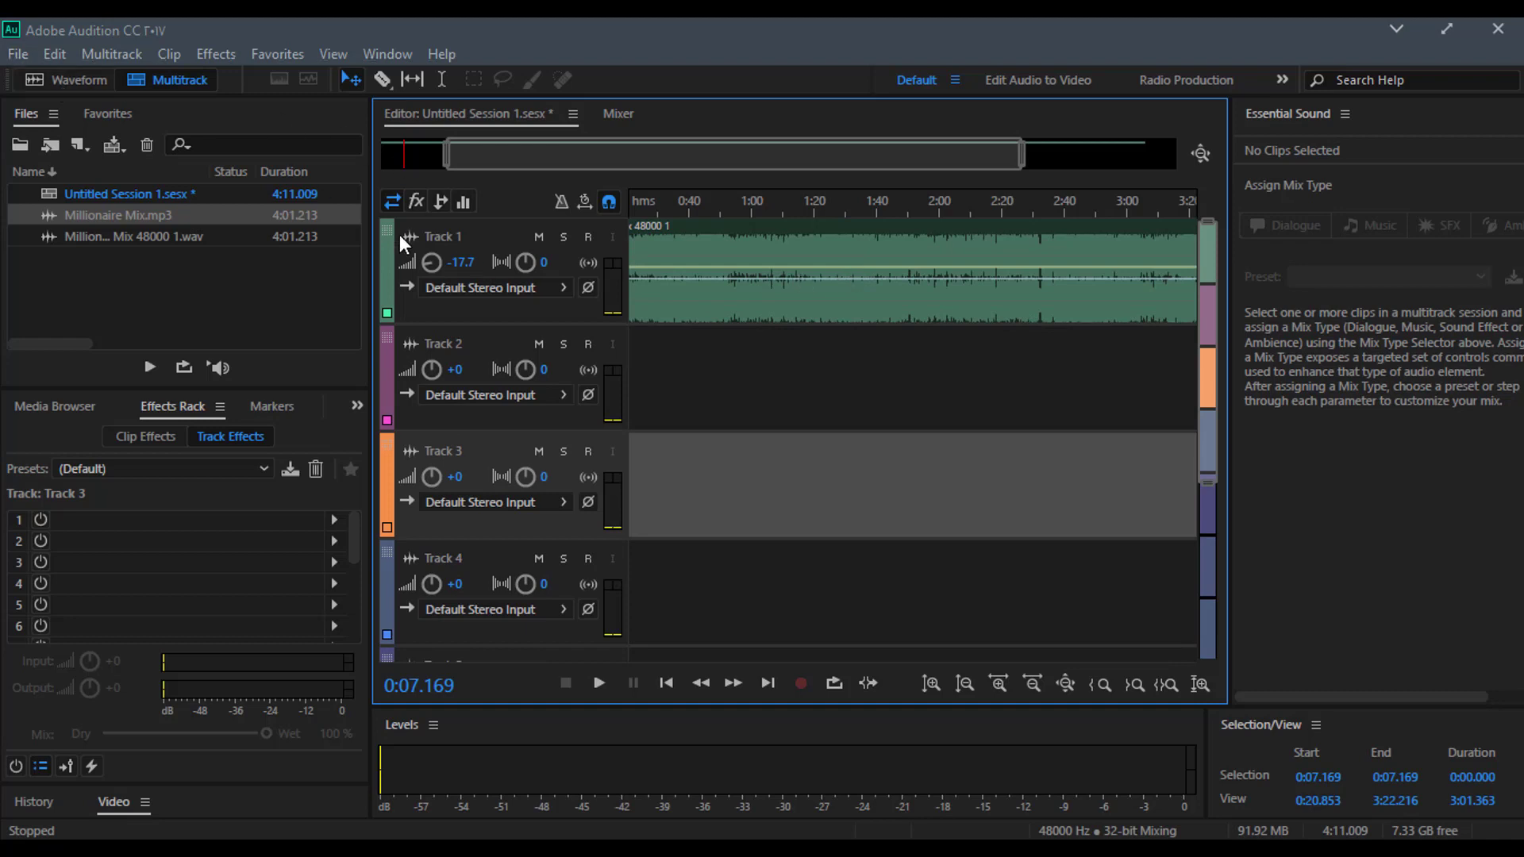
{"action": "key", "text": "alt+k"}
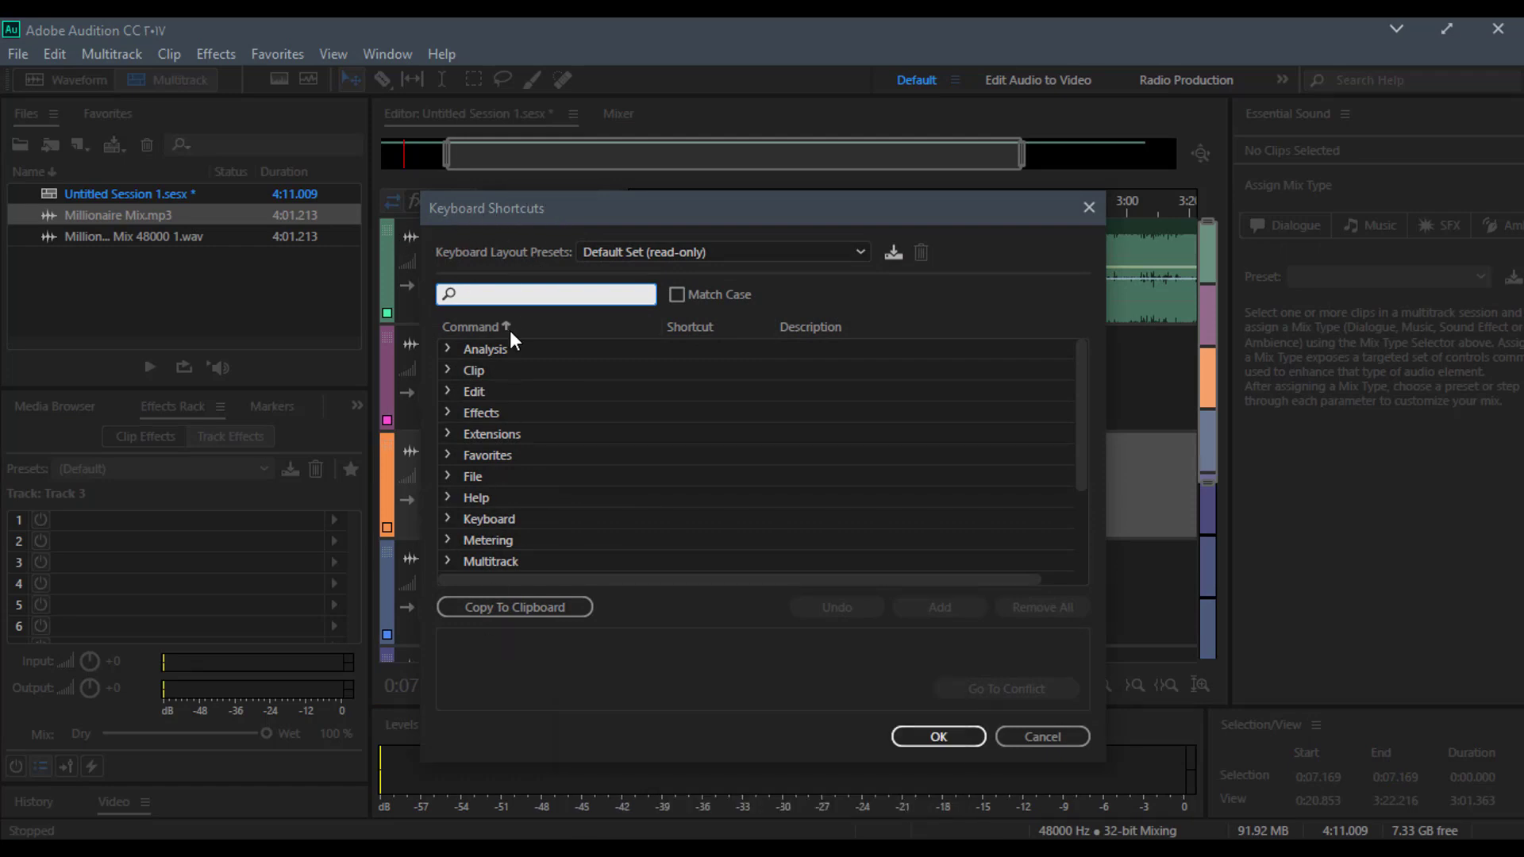
{"action": "mouse_move", "coordinate": [718, 216]}
{"action": "left_mouse_down"}
{"action": "mouse_move", "coordinate": [767, 208]}
{"action": "mouse_move", "coordinate": [717, 188]}
{"action": "left_mouse_up"}
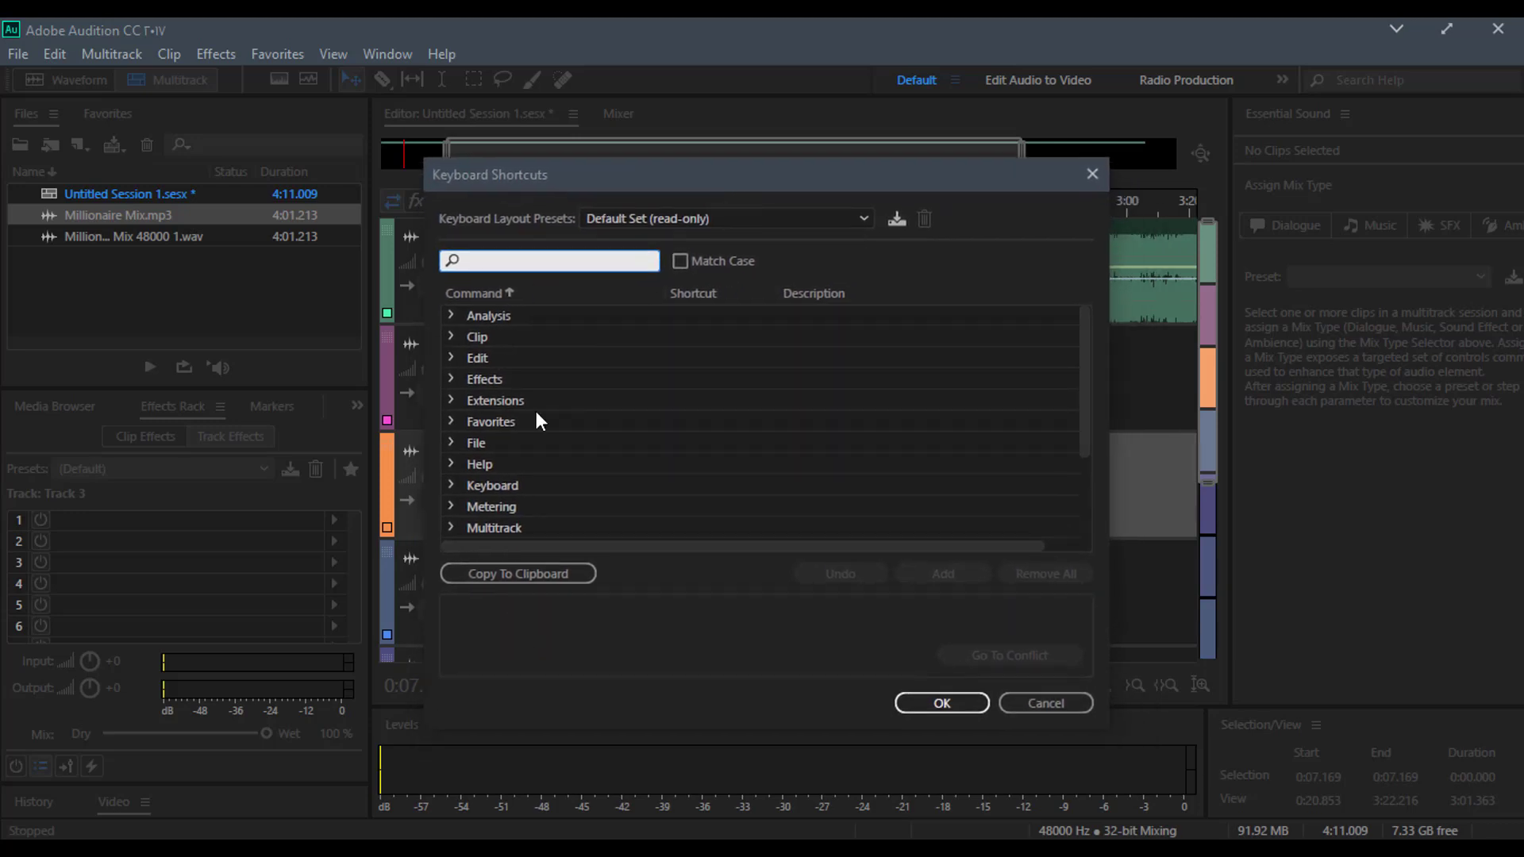
{"action": "left_click", "coordinate": [1028, 698]}
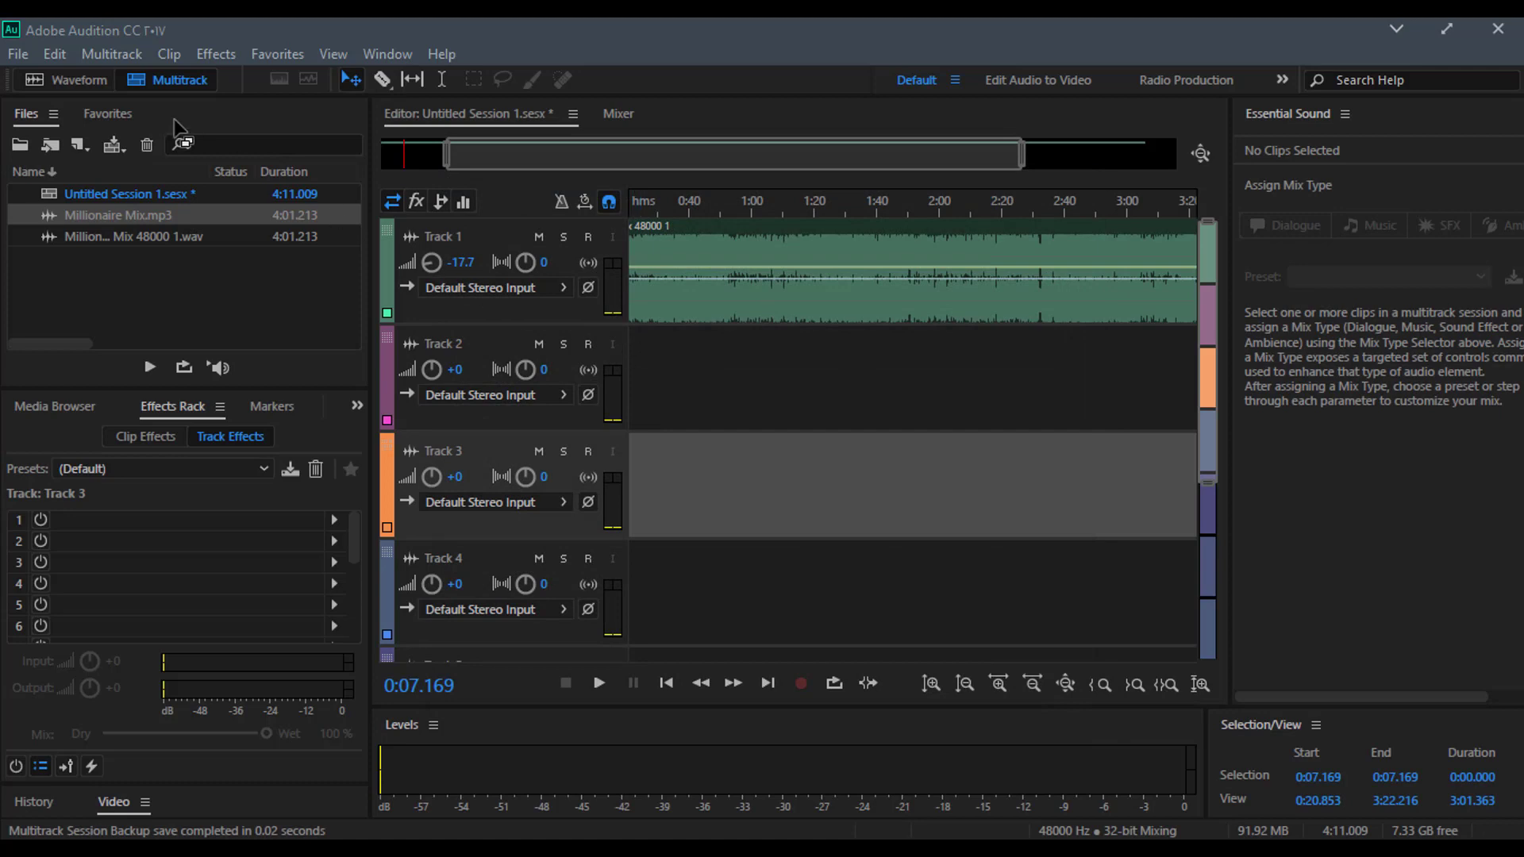
Step: Search the Keyboard Shortcuts for "transpor", review the playhead shortcuts, close without changes and select the clip on Track 1
{"action": "left_click", "coordinate": [54, 59]}
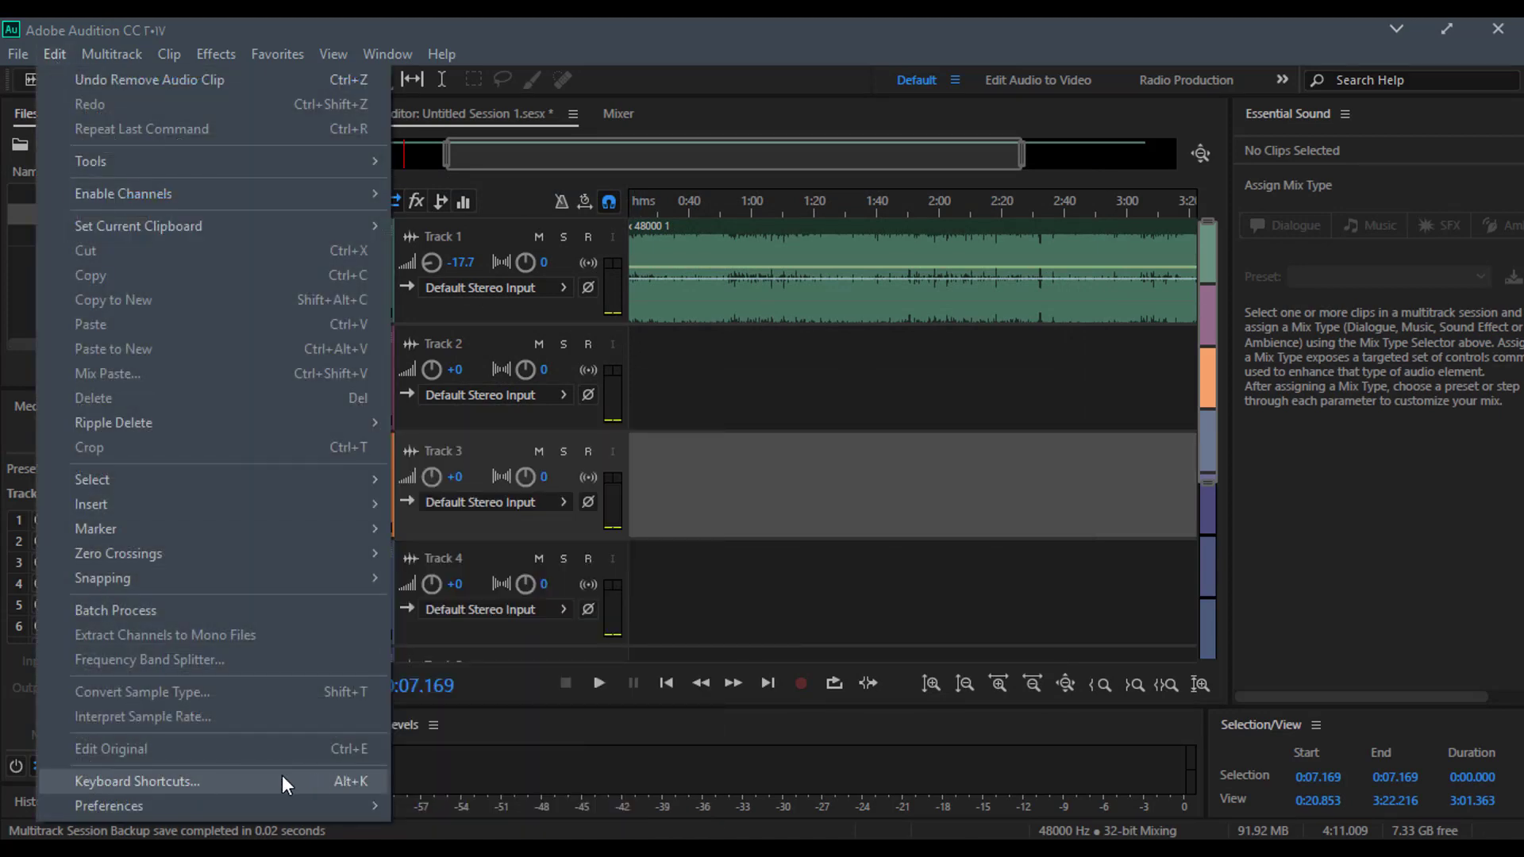
{"action": "left_click", "coordinate": [284, 781]}
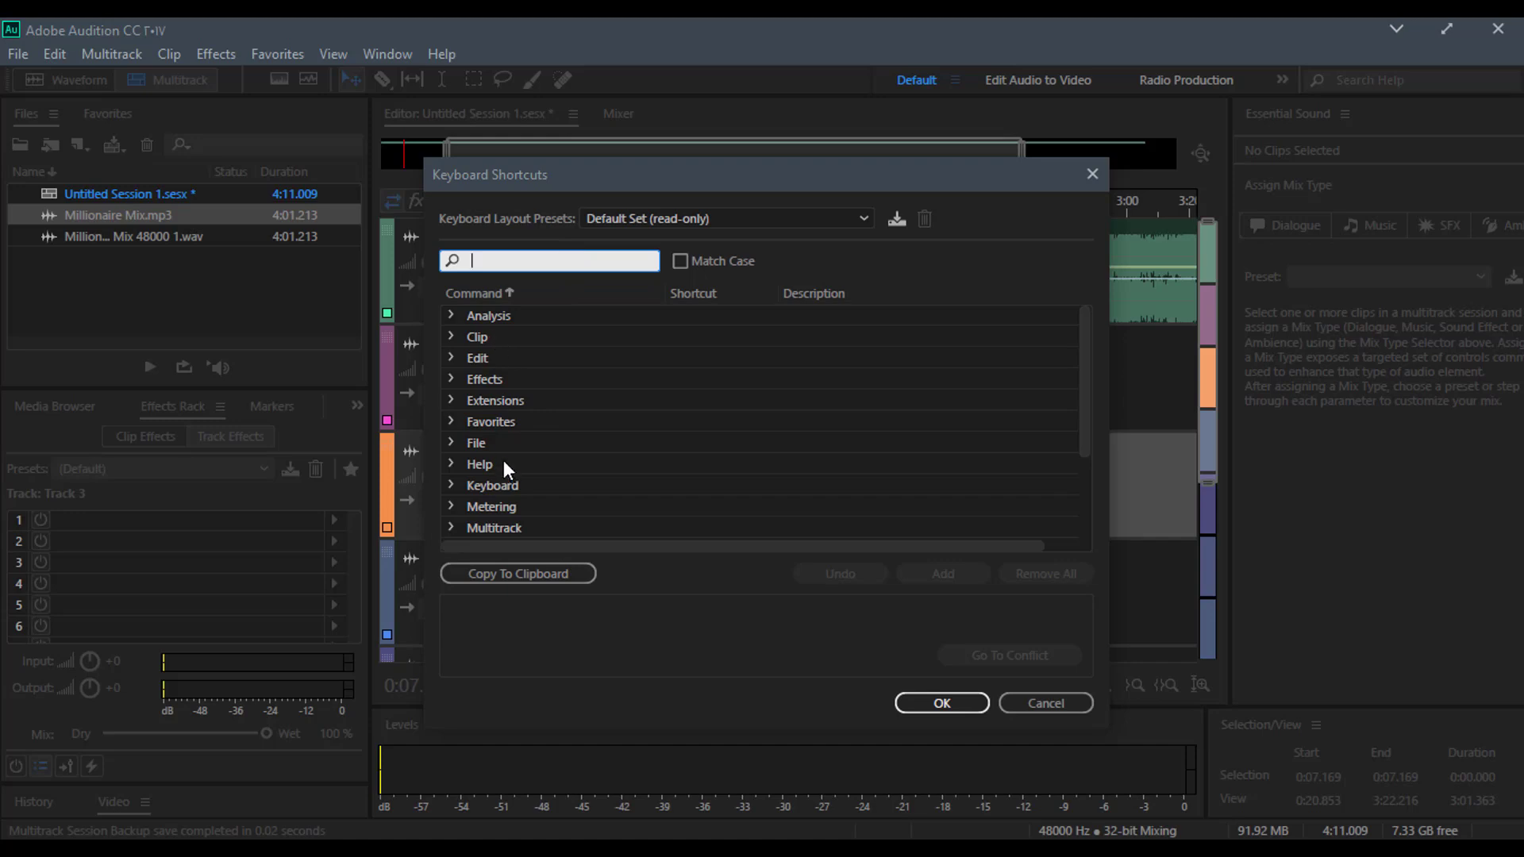
{"action": "scroll", "coordinate": [510, 448], "scroll_direction": "down", "scroll_amount": 2}
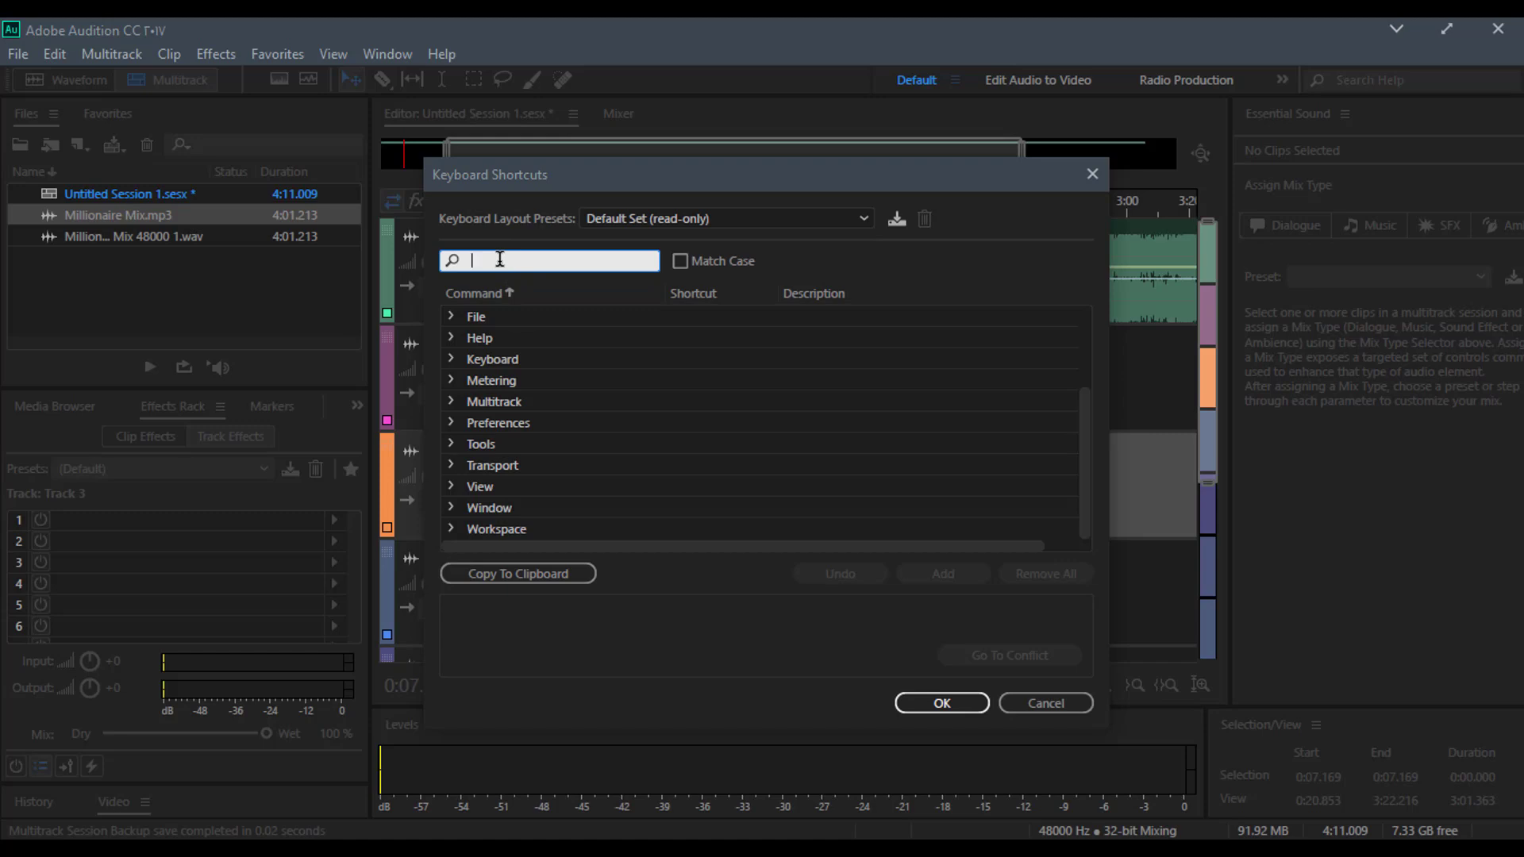
{"action": "type", "text": "transfor"}
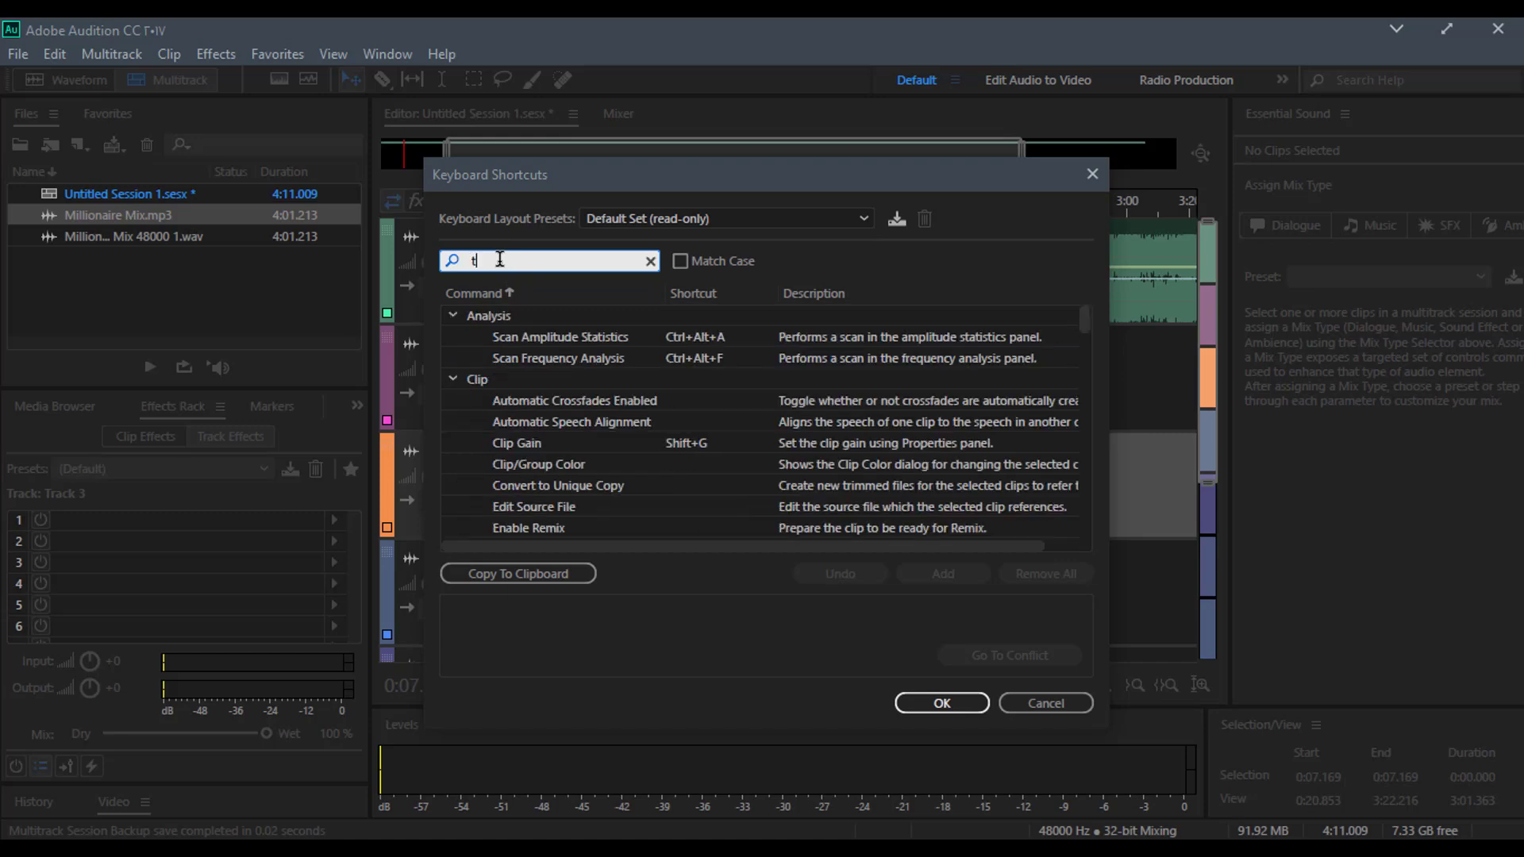
{"action": "key", "text": "BackSpace"}
{"action": "key", "text": "BackSpace"}
{"action": "key", "text": "BackSpace"}
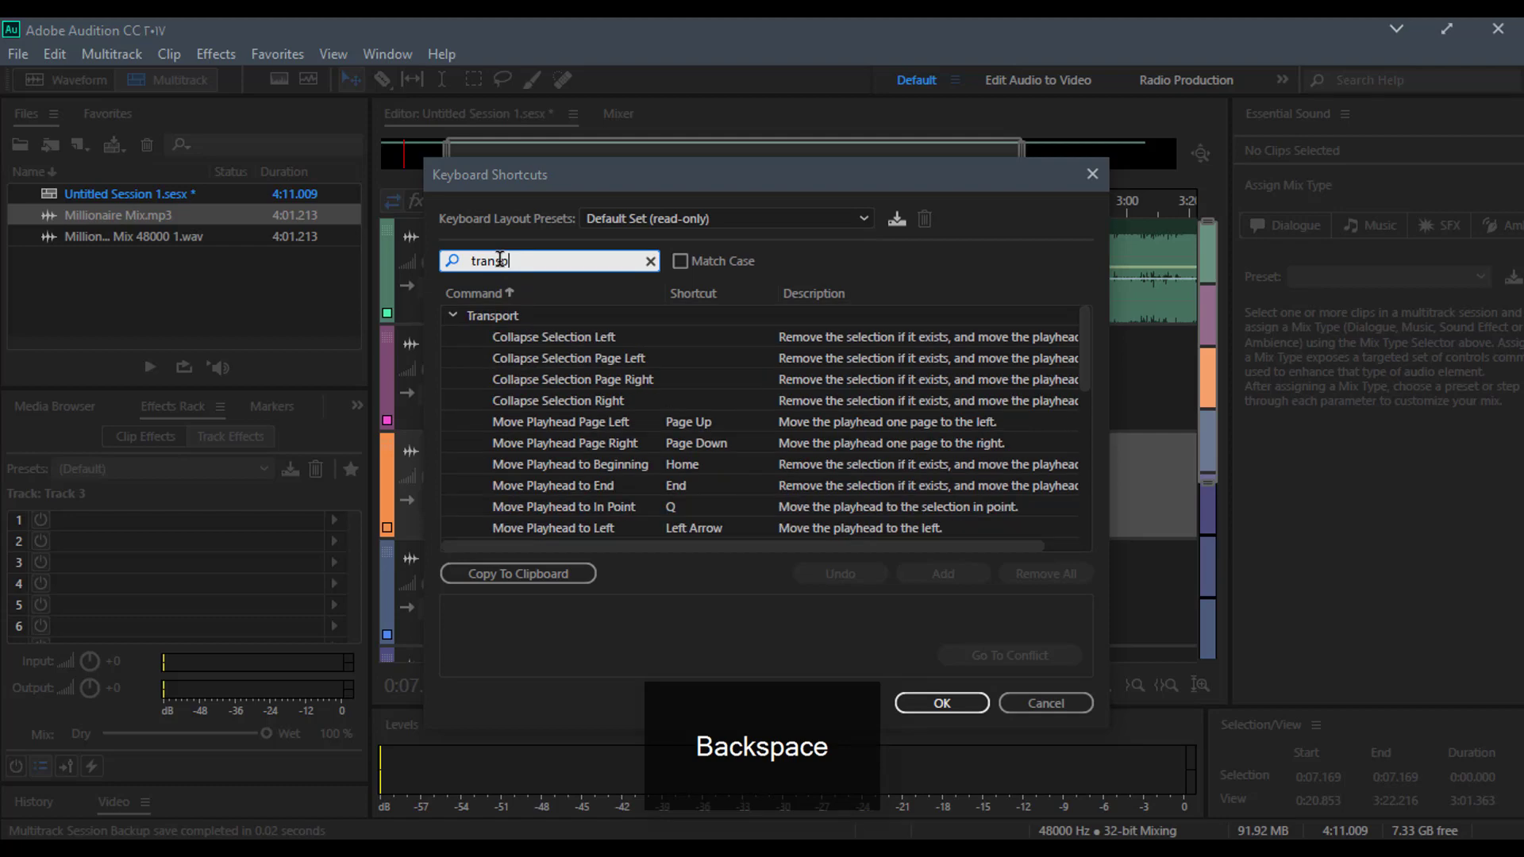
{"action": "type", "text": "por"}
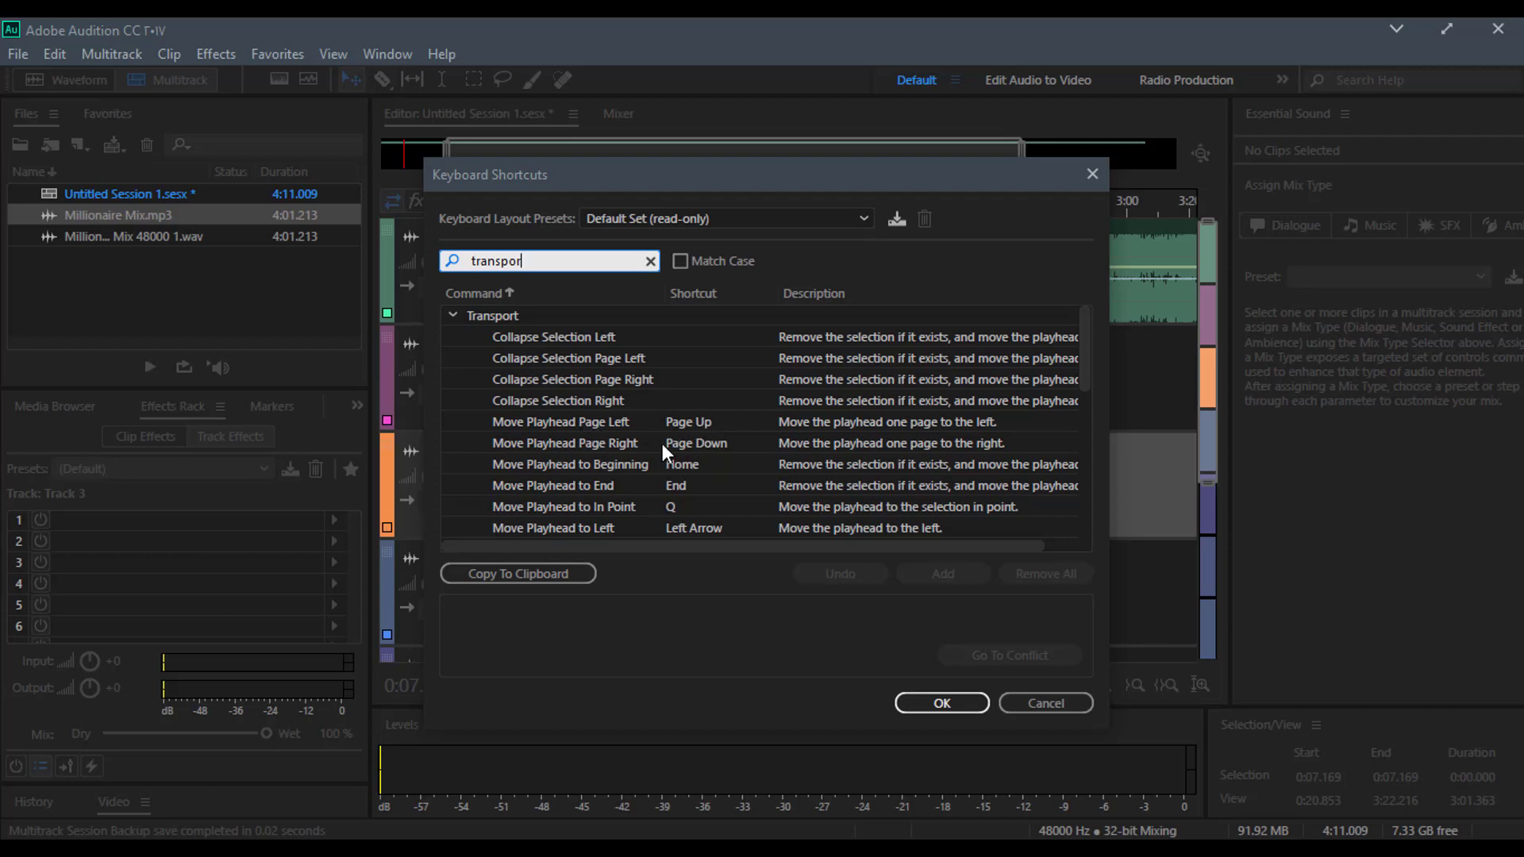
{"action": "scroll", "coordinate": [651, 494], "scroll_direction": "down", "scroll_amount": 1}
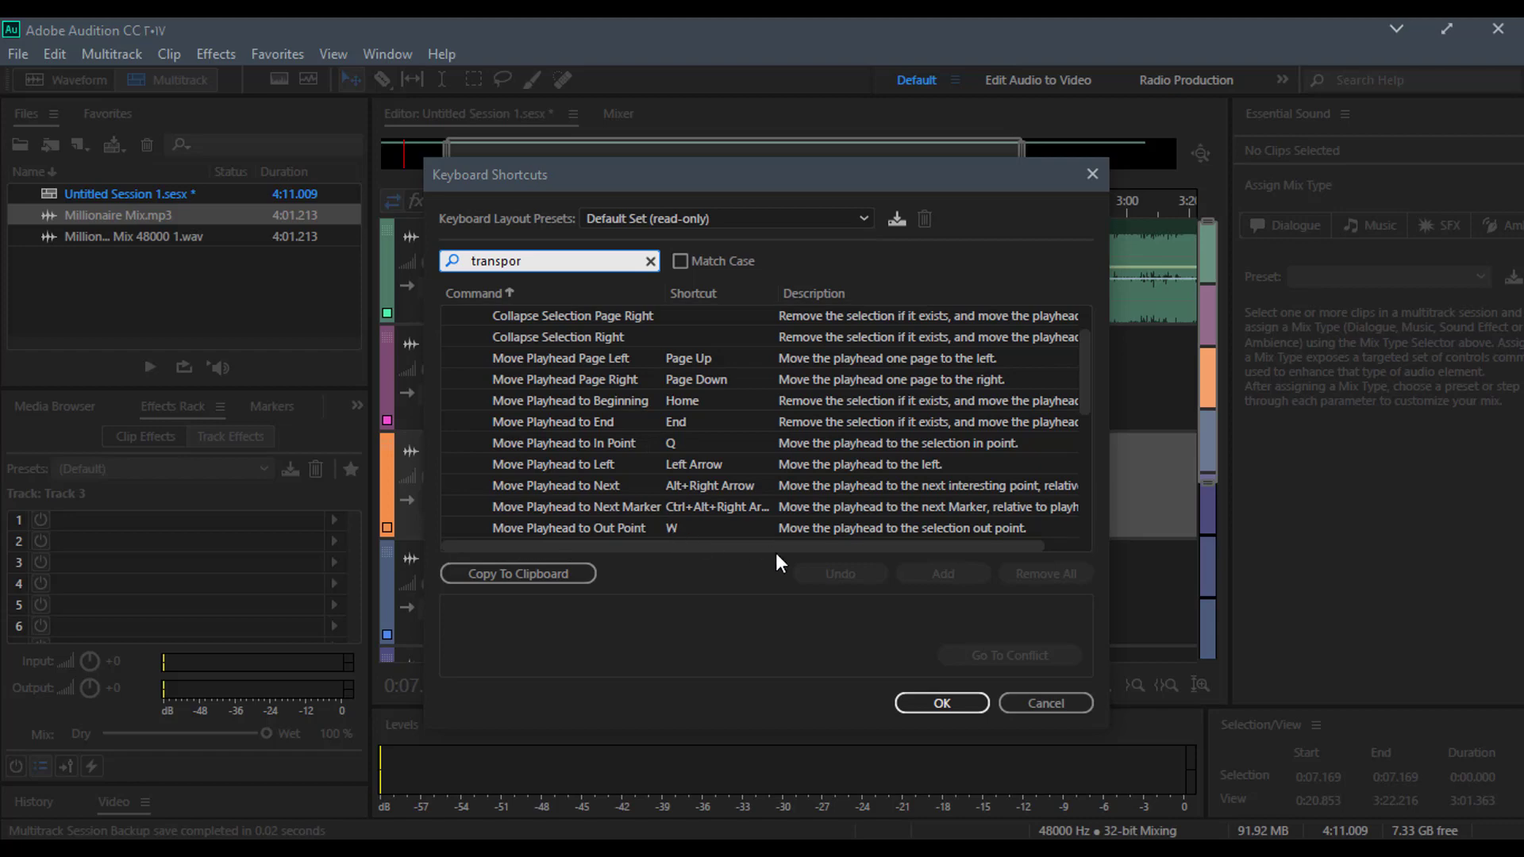
{"action": "left_click", "coordinate": [1046, 705]}
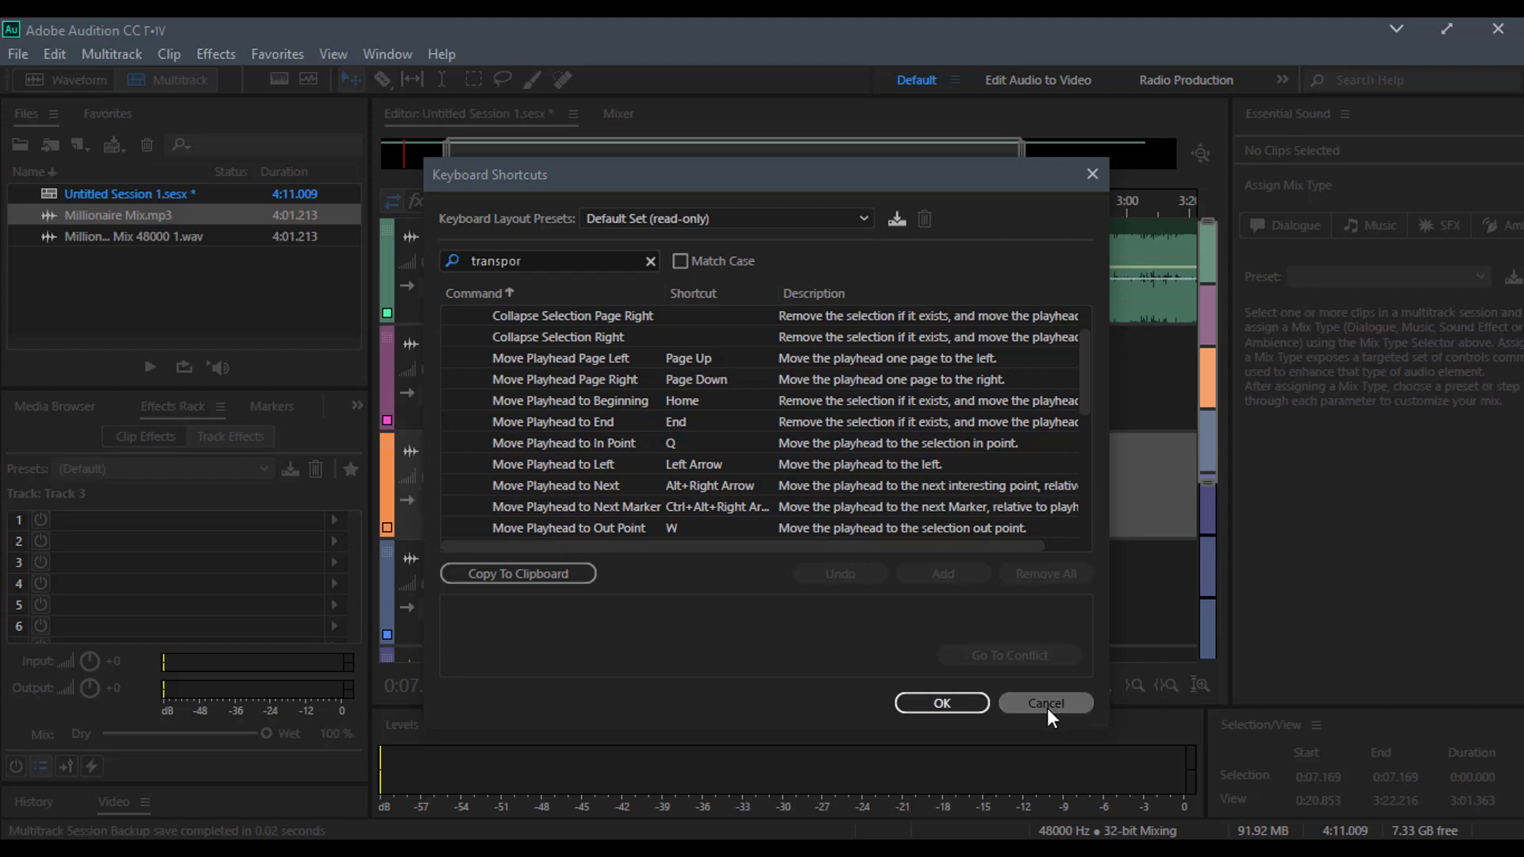
{"action": "left_click", "coordinate": [777, 224]}
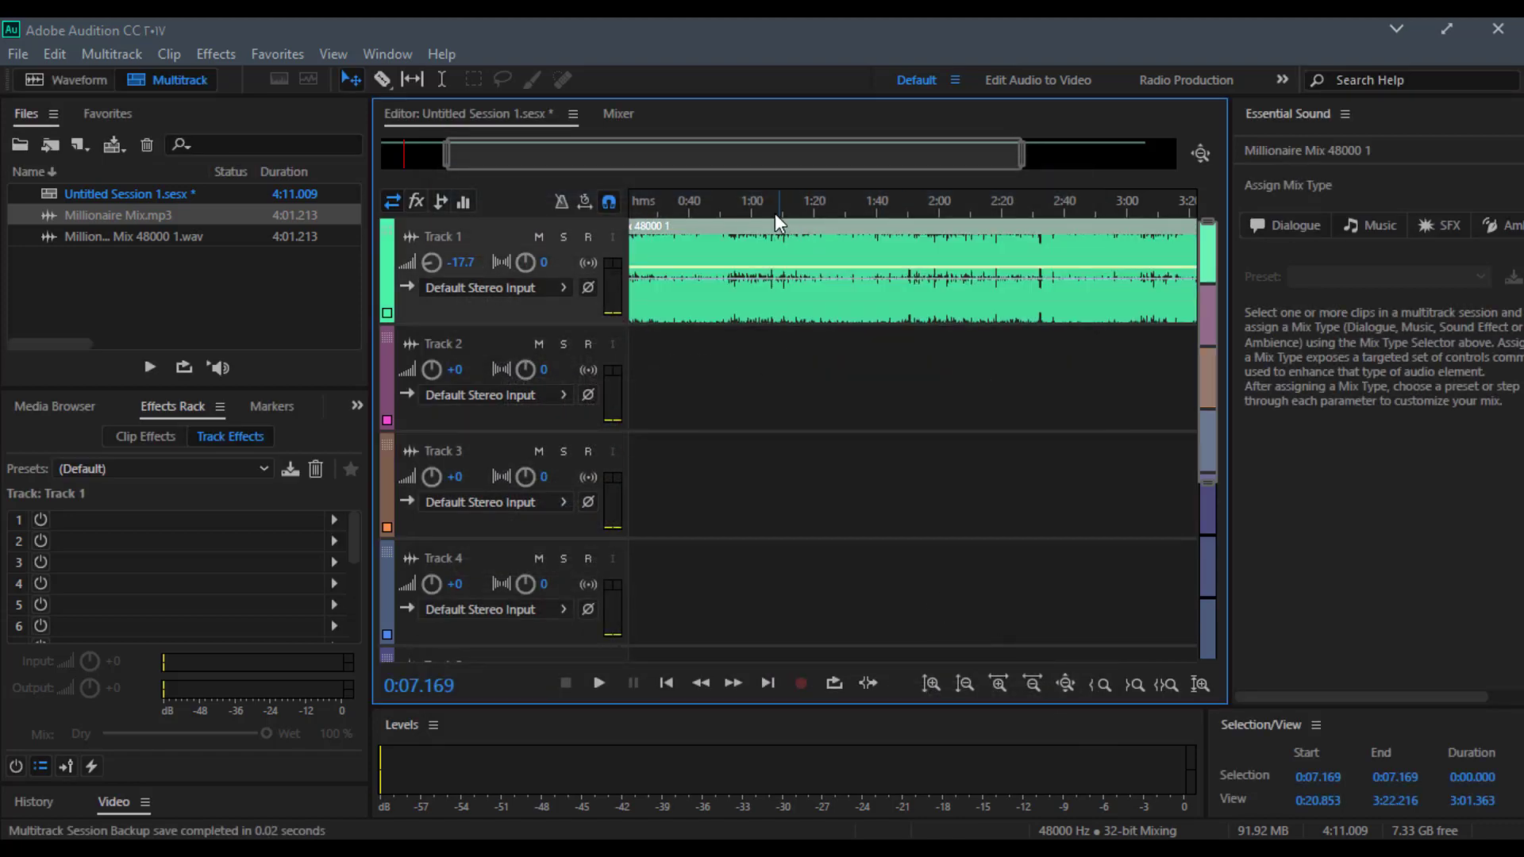
Step: Play the session briefly from about 1:01.6, stop with the playhead at about 1:05.5 and deselect the clip on Track 1
{"action": "left_click", "coordinate": [757, 208]}
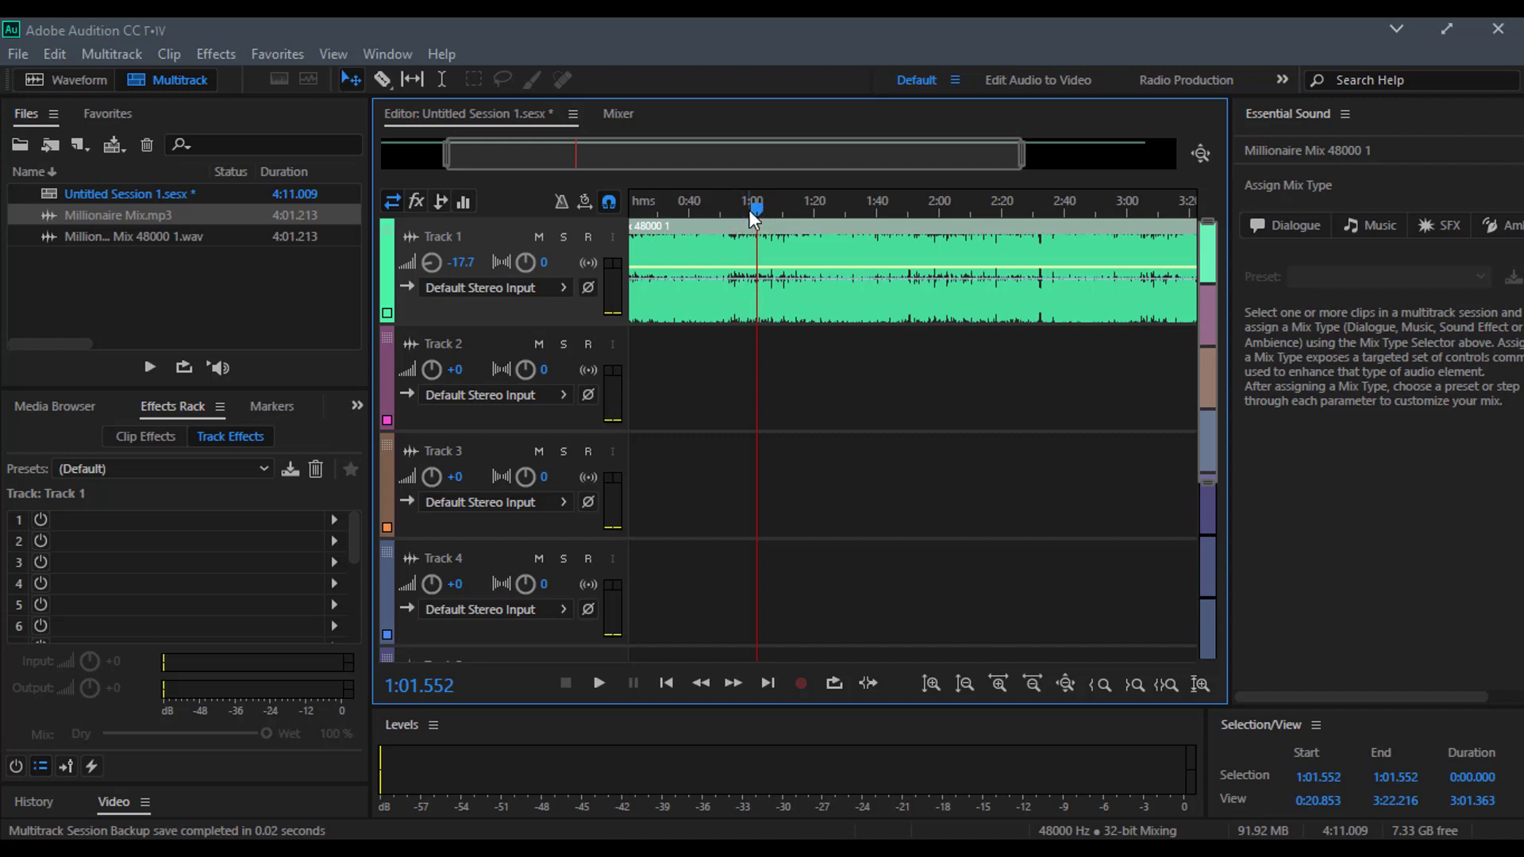
{"action": "key", "text": "space"}
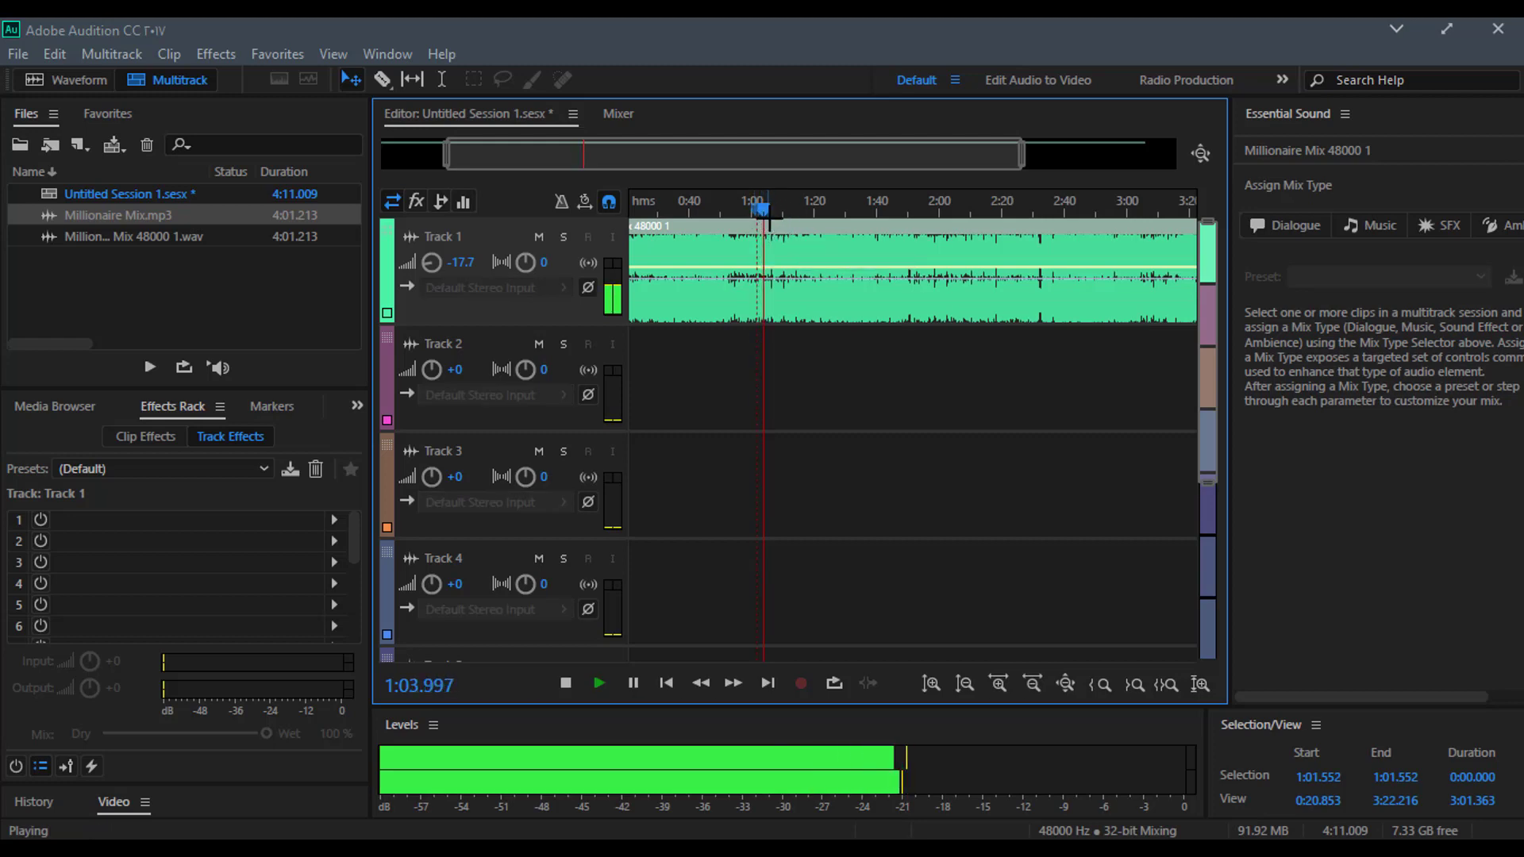
{"action": "key", "text": "space"}
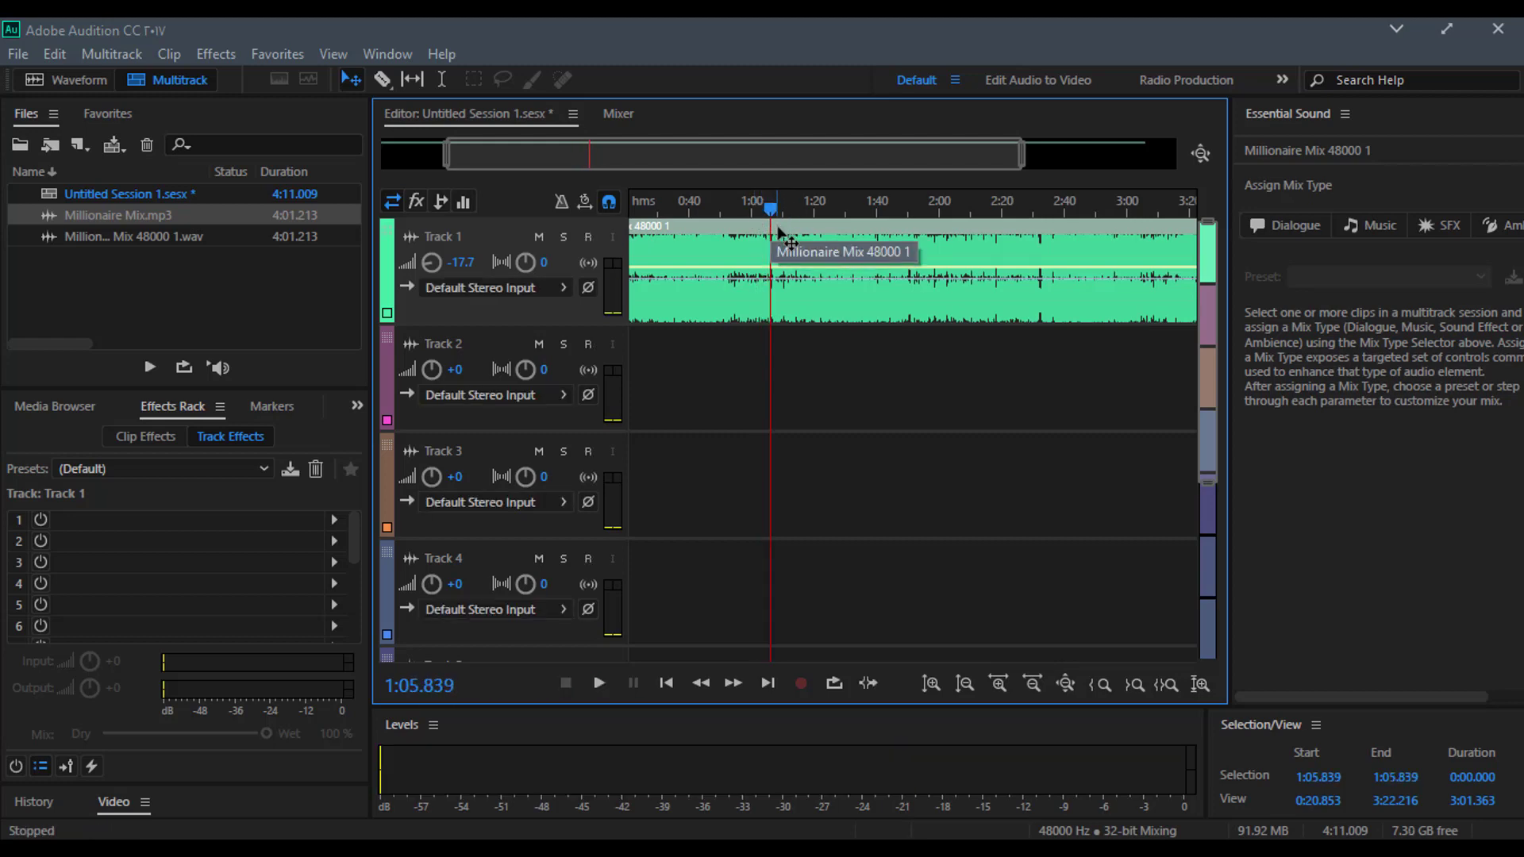
{"action": "mouse_move", "coordinate": [771, 214]}
{"action": "left_mouse_down"}
{"action": "mouse_move", "coordinate": [658, 211]}
{"action": "mouse_move", "coordinate": [1066, 211]}
{"action": "mouse_move", "coordinate": [916, 231]}
{"action": "mouse_move", "coordinate": [798, 200]}
{"action": "mouse_move", "coordinate": [770, 203]}
{"action": "mouse_move", "coordinate": [1025, 220]}
{"action": "mouse_move", "coordinate": [769, 243]}
{"action": "left_mouse_up"}
{"action": "left_click", "coordinate": [1003, 206]}
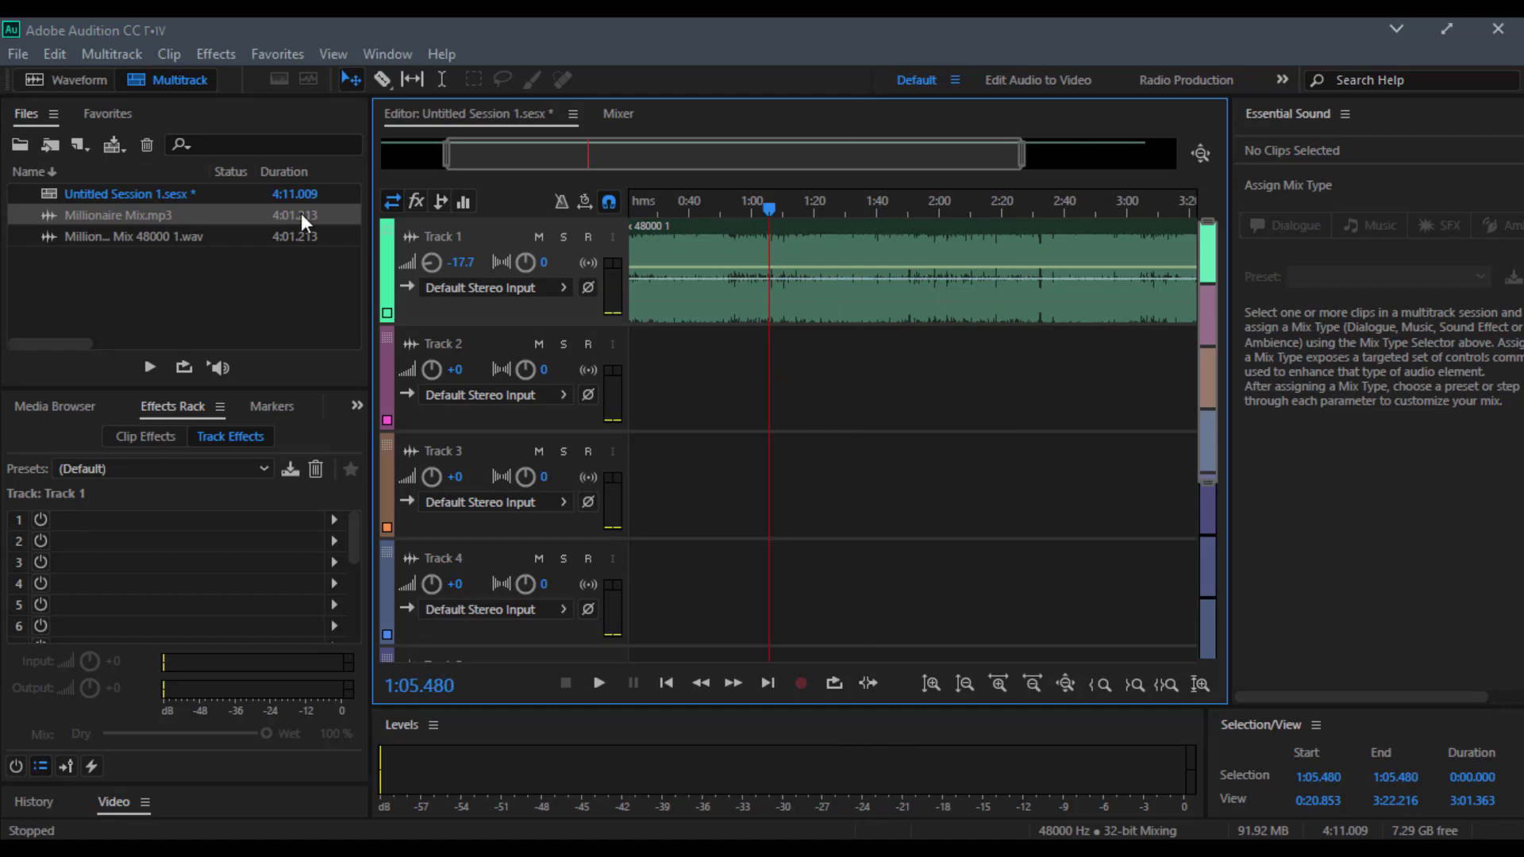
Step: Search the Keyboard Shortcuts for "transp", review the playhead, shuttle and looping shortcuts and close the dialog without changes
{"action": "key", "text": "alt+k"}
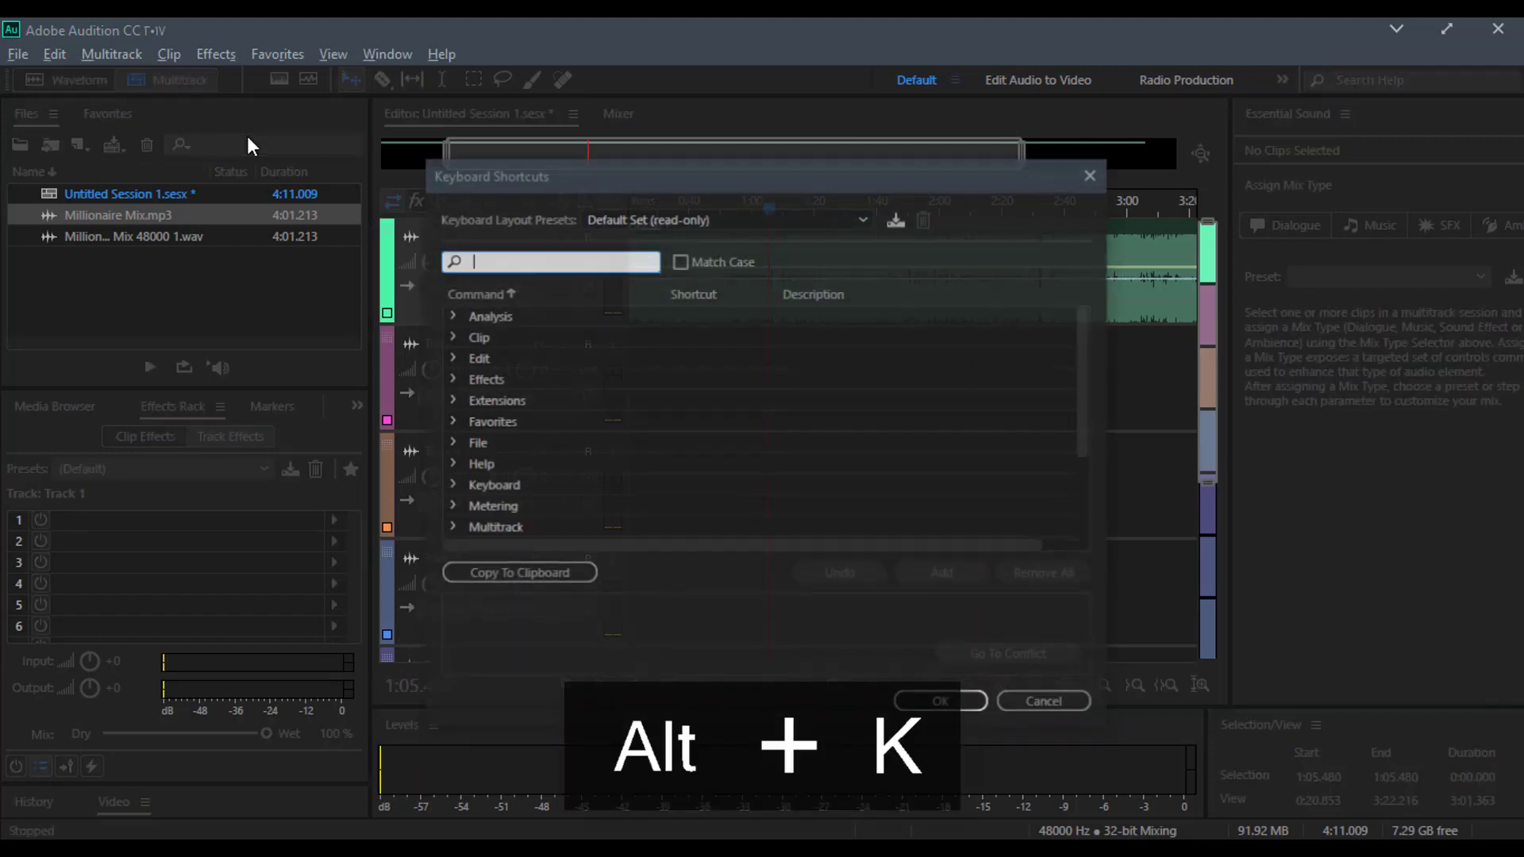
{"action": "type", "text": "r"}
{"action": "key", "text": "BackSpace"}
{"action": "type", "text": "ran"}
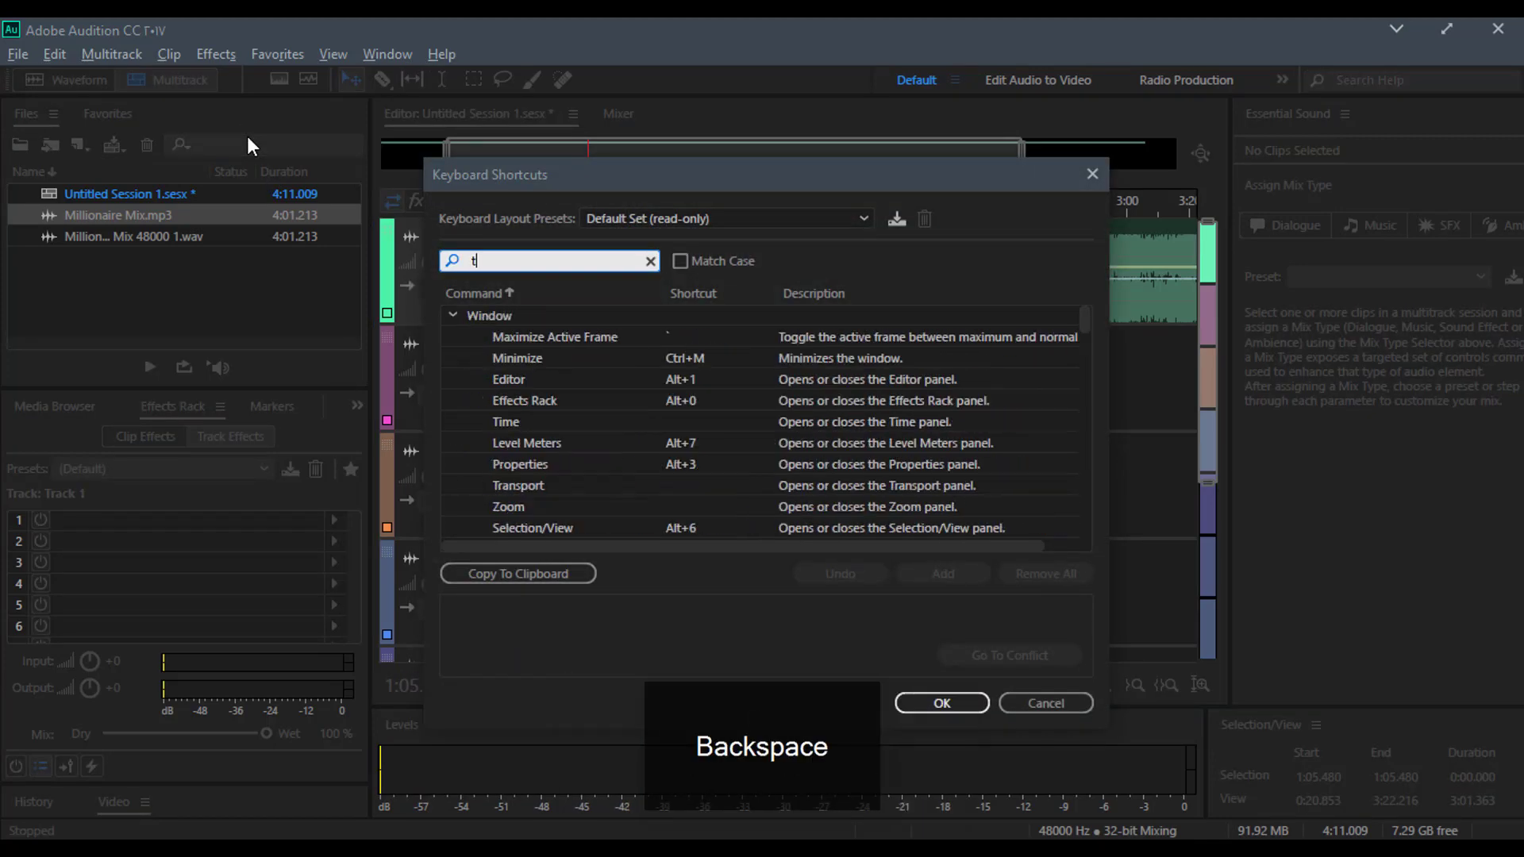
{"action": "key", "text": "BackSpace"}
{"action": "key", "text": "BackSpace"}
{"action": "key", "text": "BackSpace"}
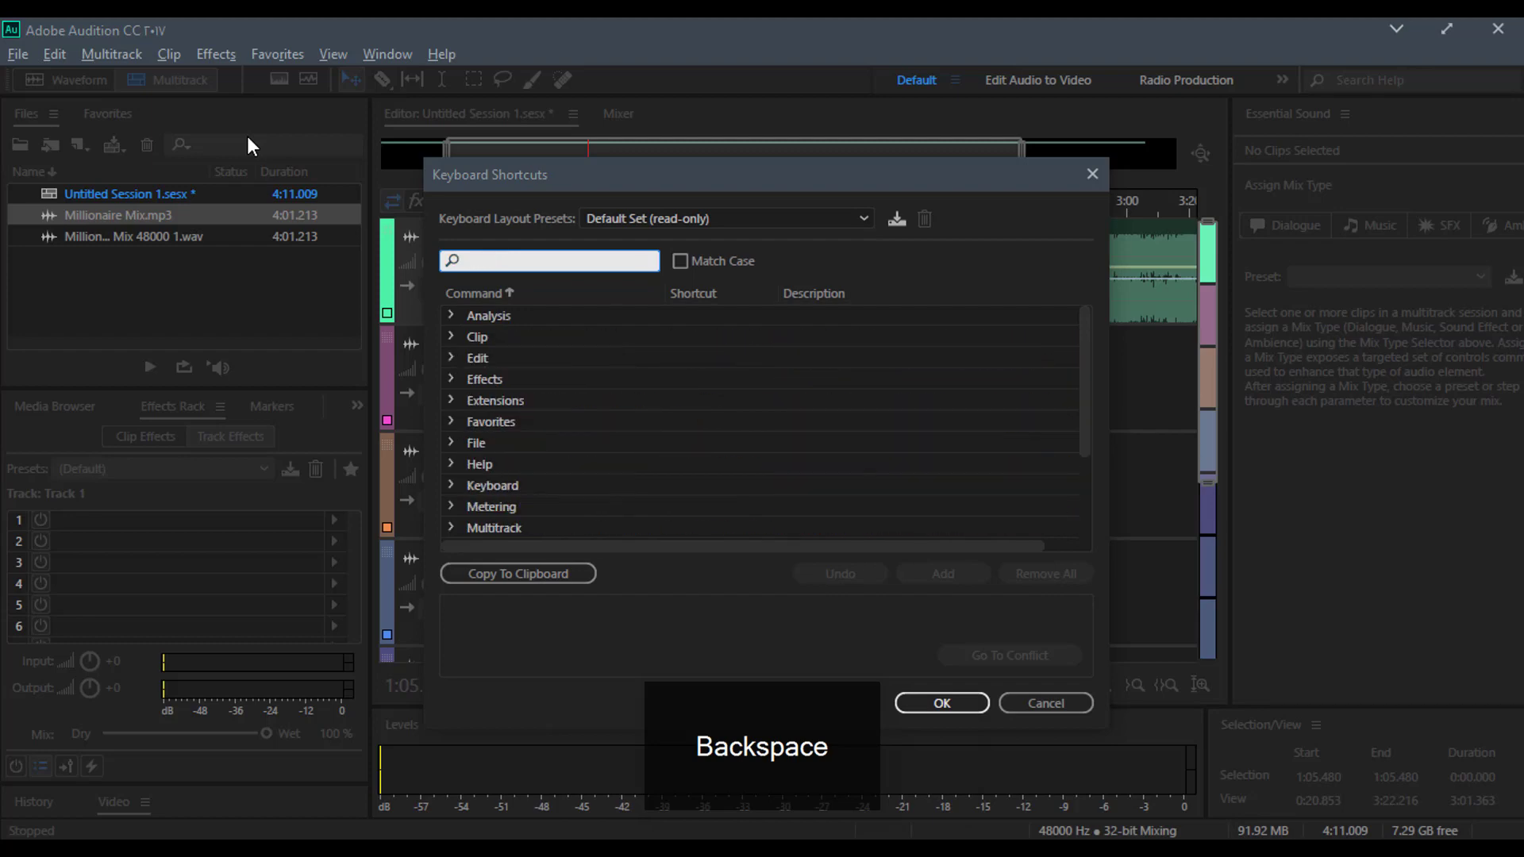
{"action": "type", "text": "transp"}
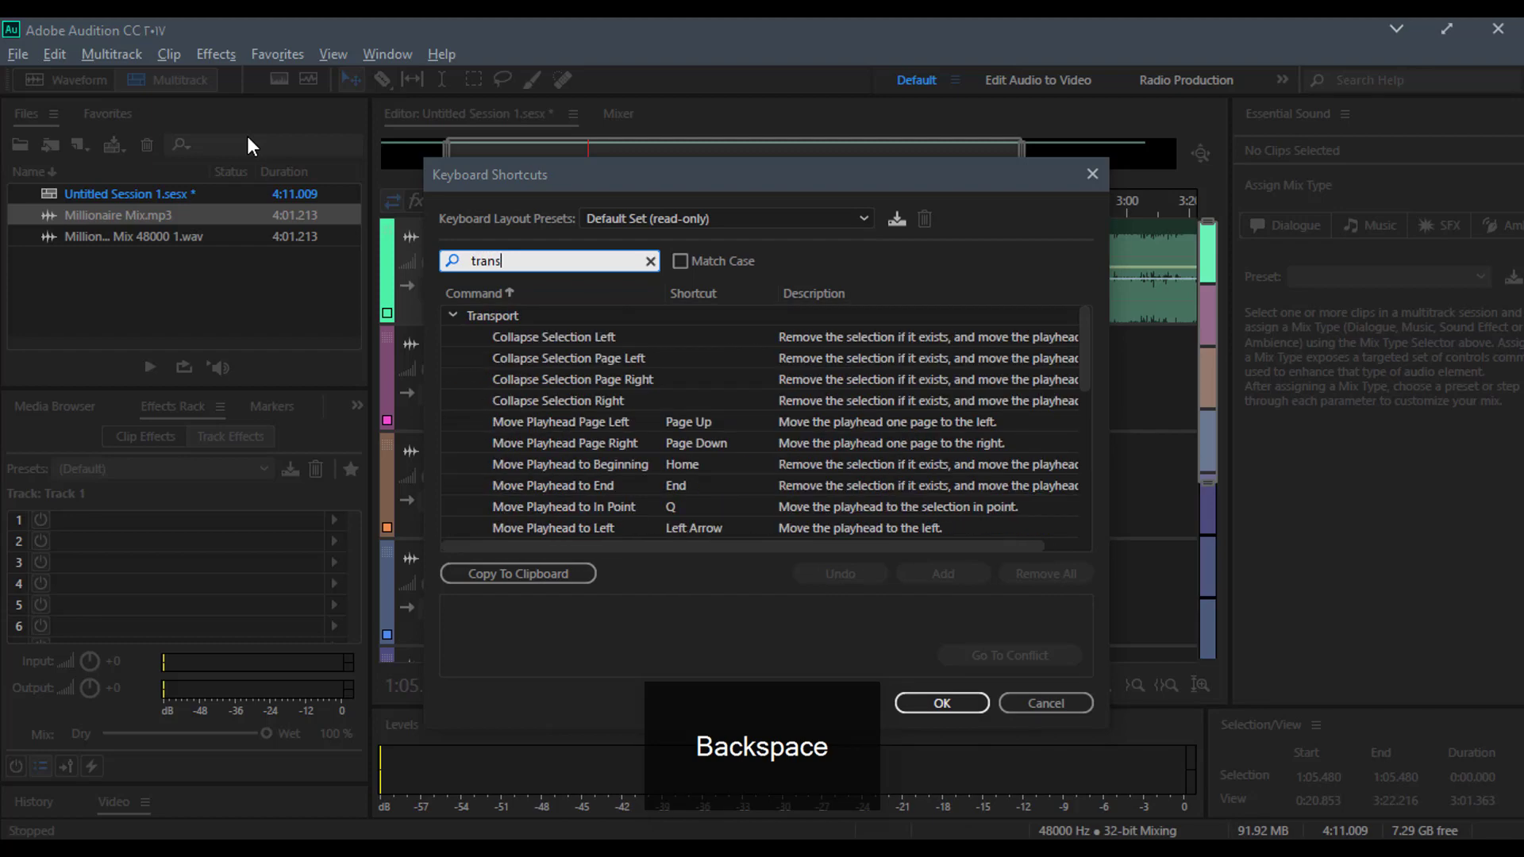
{"action": "scroll", "coordinate": [673, 511], "scroll_direction": "down", "scroll_amount": 3}
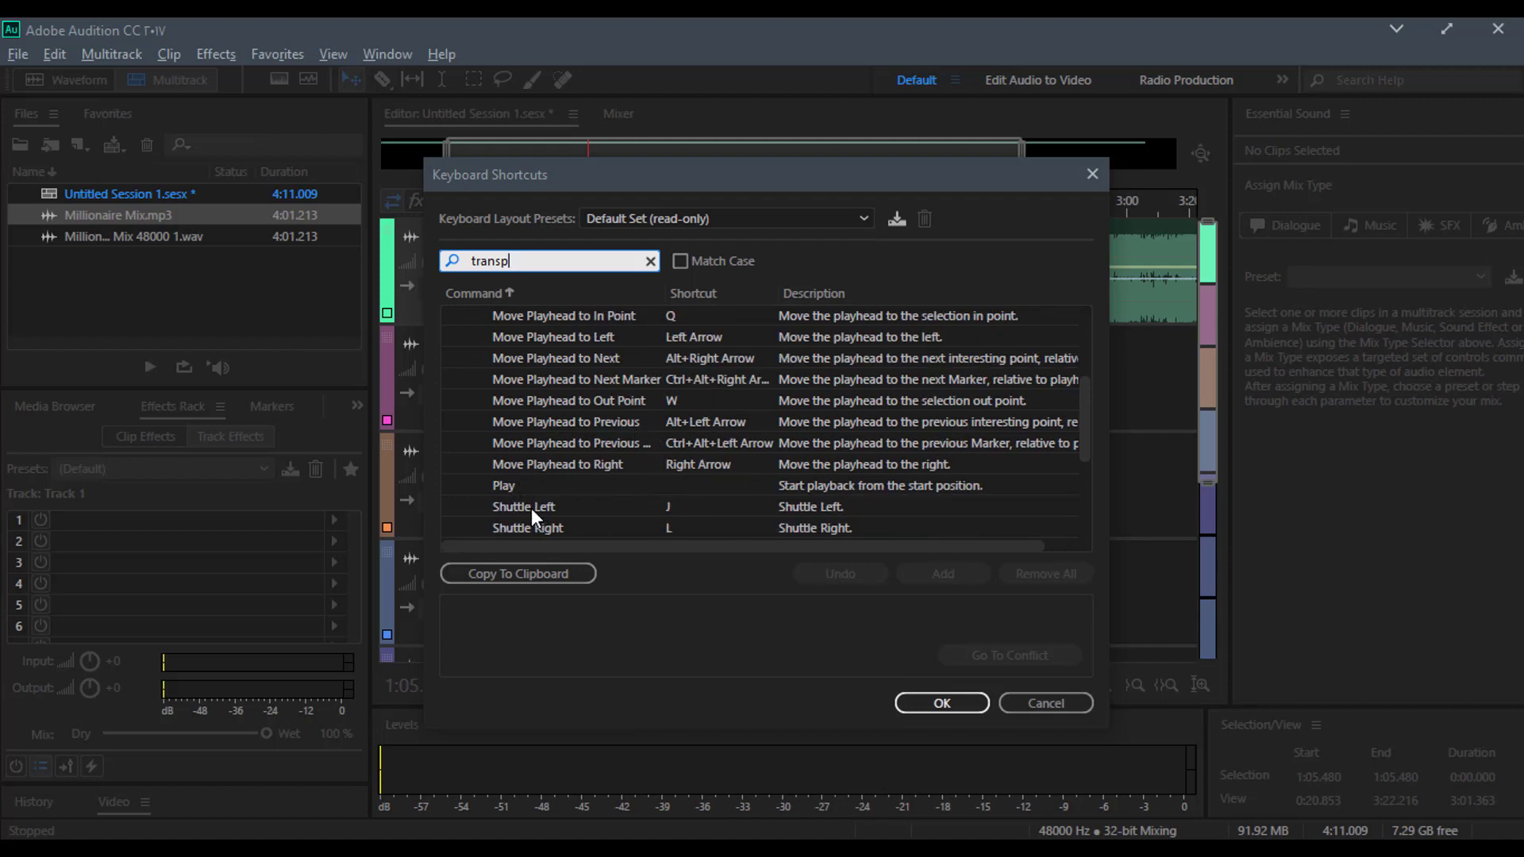
{"action": "scroll", "coordinate": [531, 515], "scroll_direction": "down", "scroll_amount": 1}
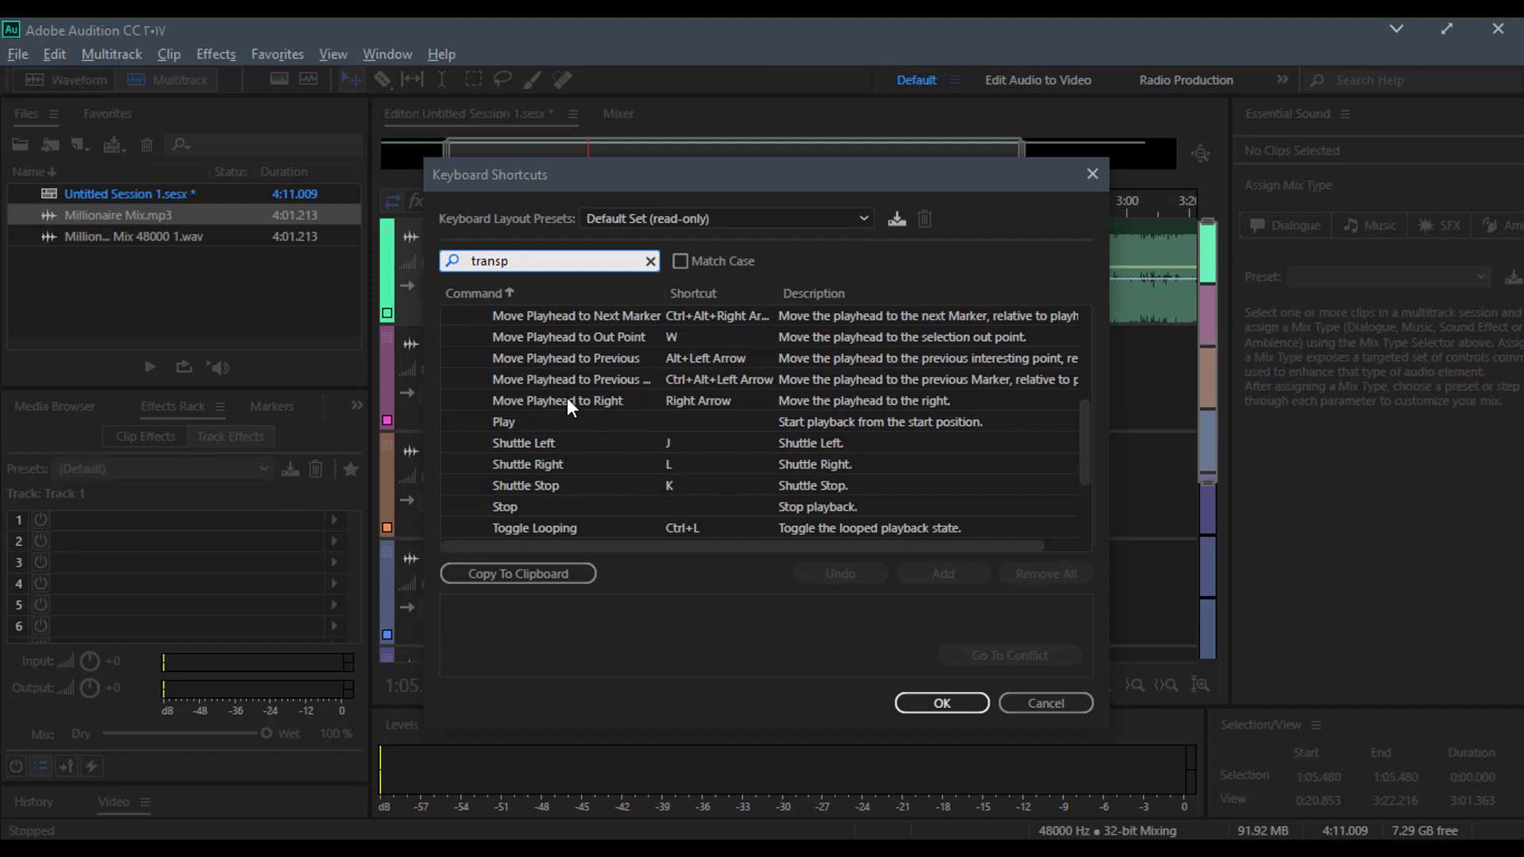
{"action": "scroll", "coordinate": [567, 405], "scroll_direction": "down", "scroll_amount": 3}
{"action": "scroll", "coordinate": [567, 405], "scroll_direction": "up", "scroll_amount": 5}
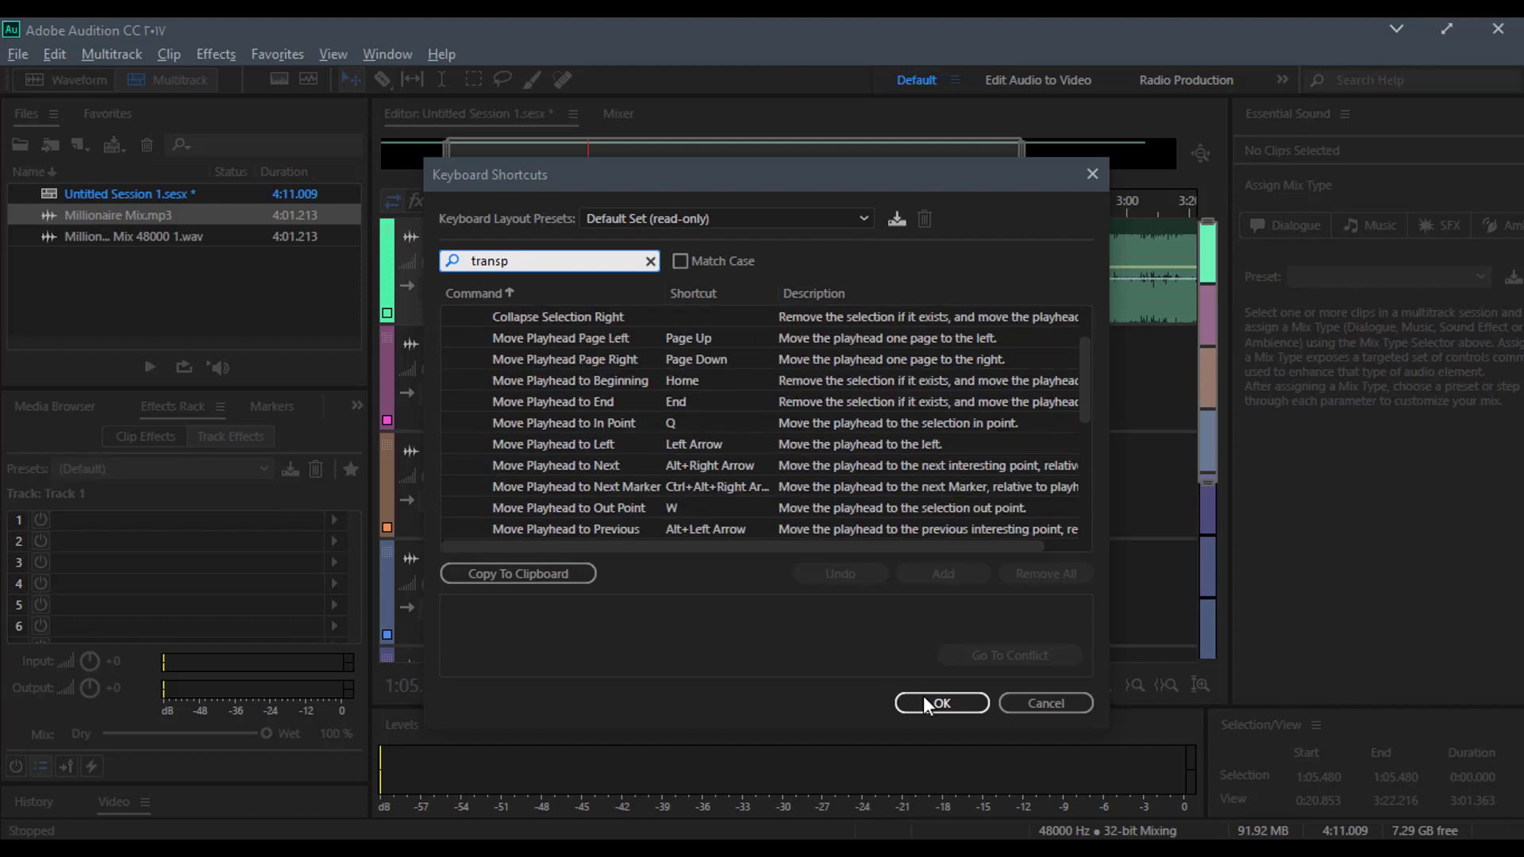
{"action": "left_click", "coordinate": [924, 702]}
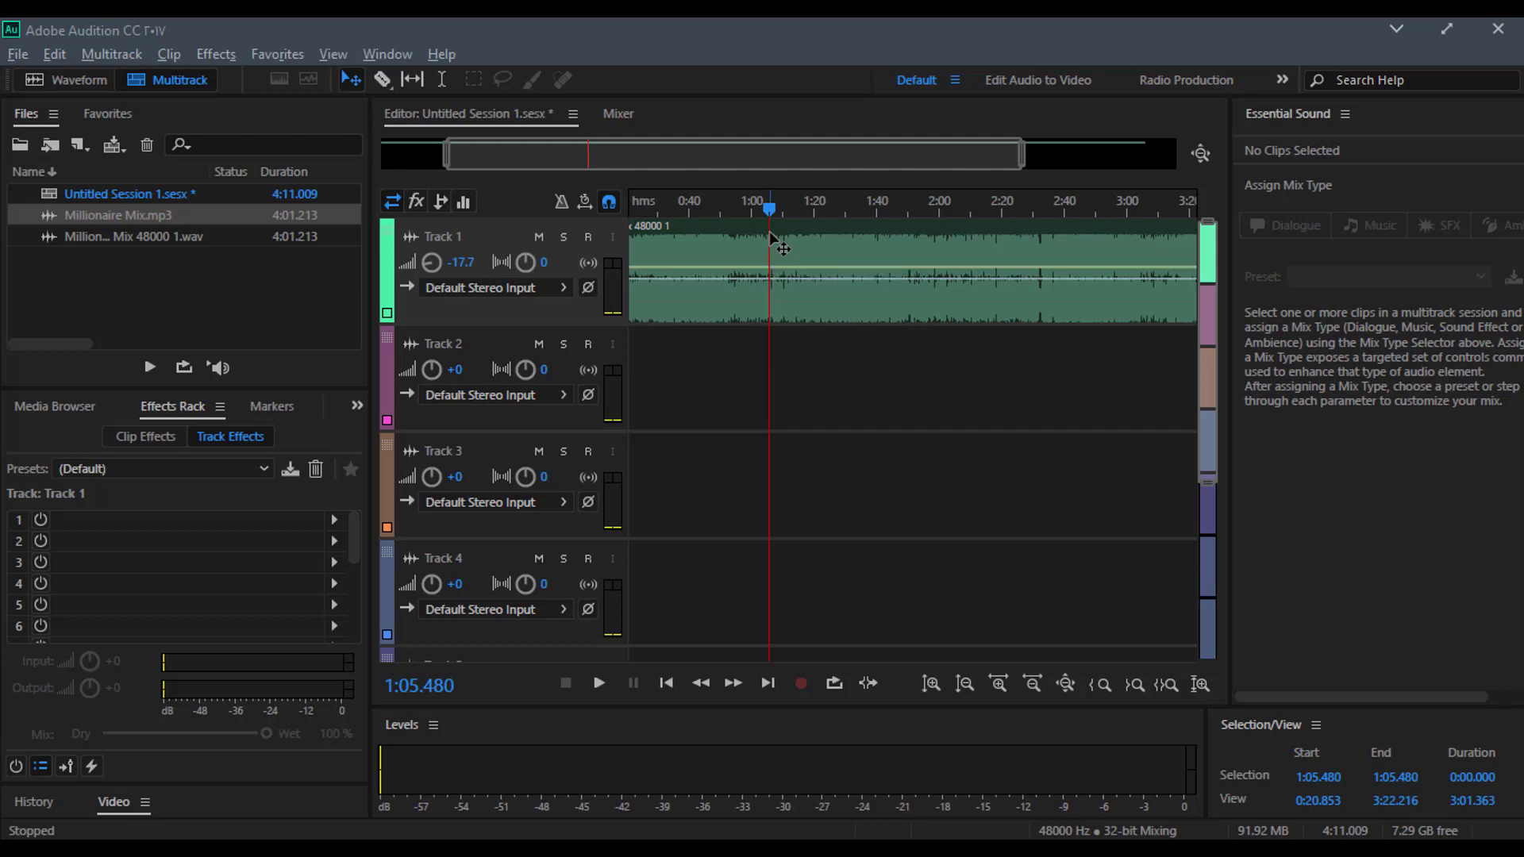
Step: Shuttle playback backwards from the playhead to about 0:59, stop, and play forward to about 1:03.8
{"action": "key", "text": "space"}
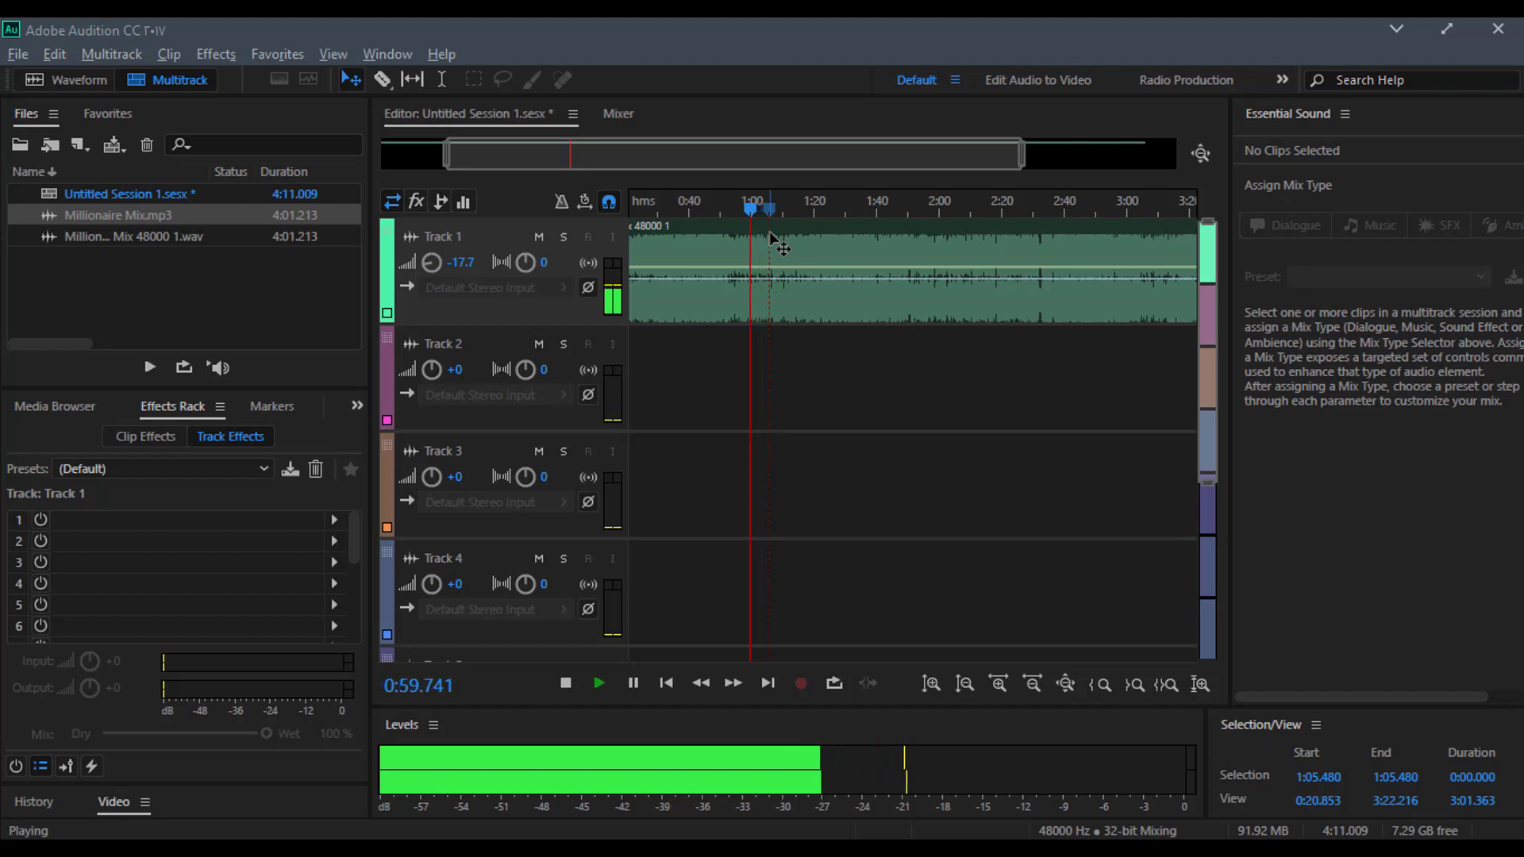
{"action": "key", "text": "space"}
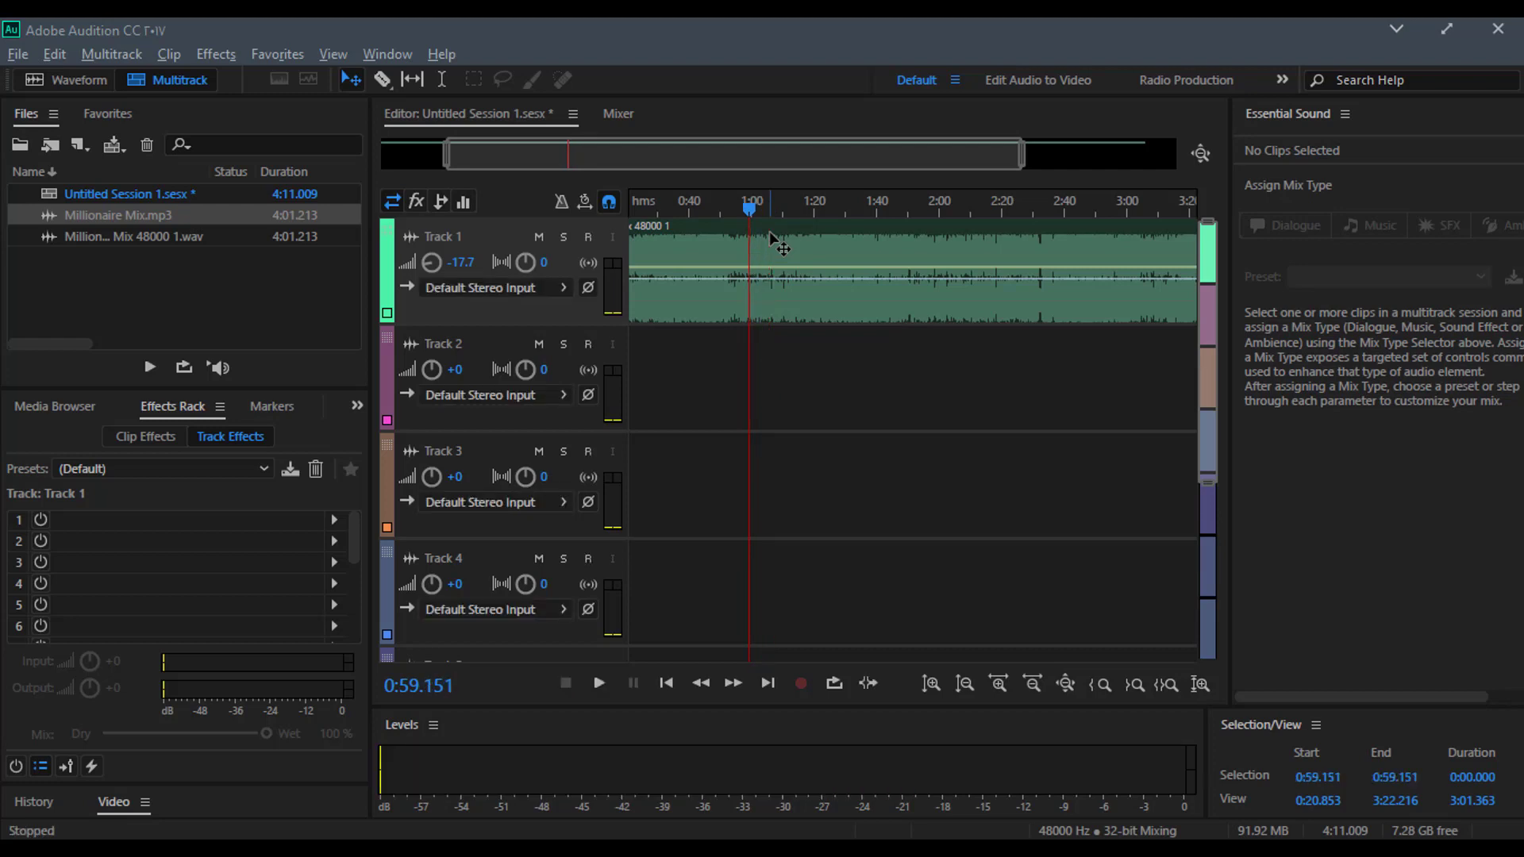
{"action": "key", "text": "space"}
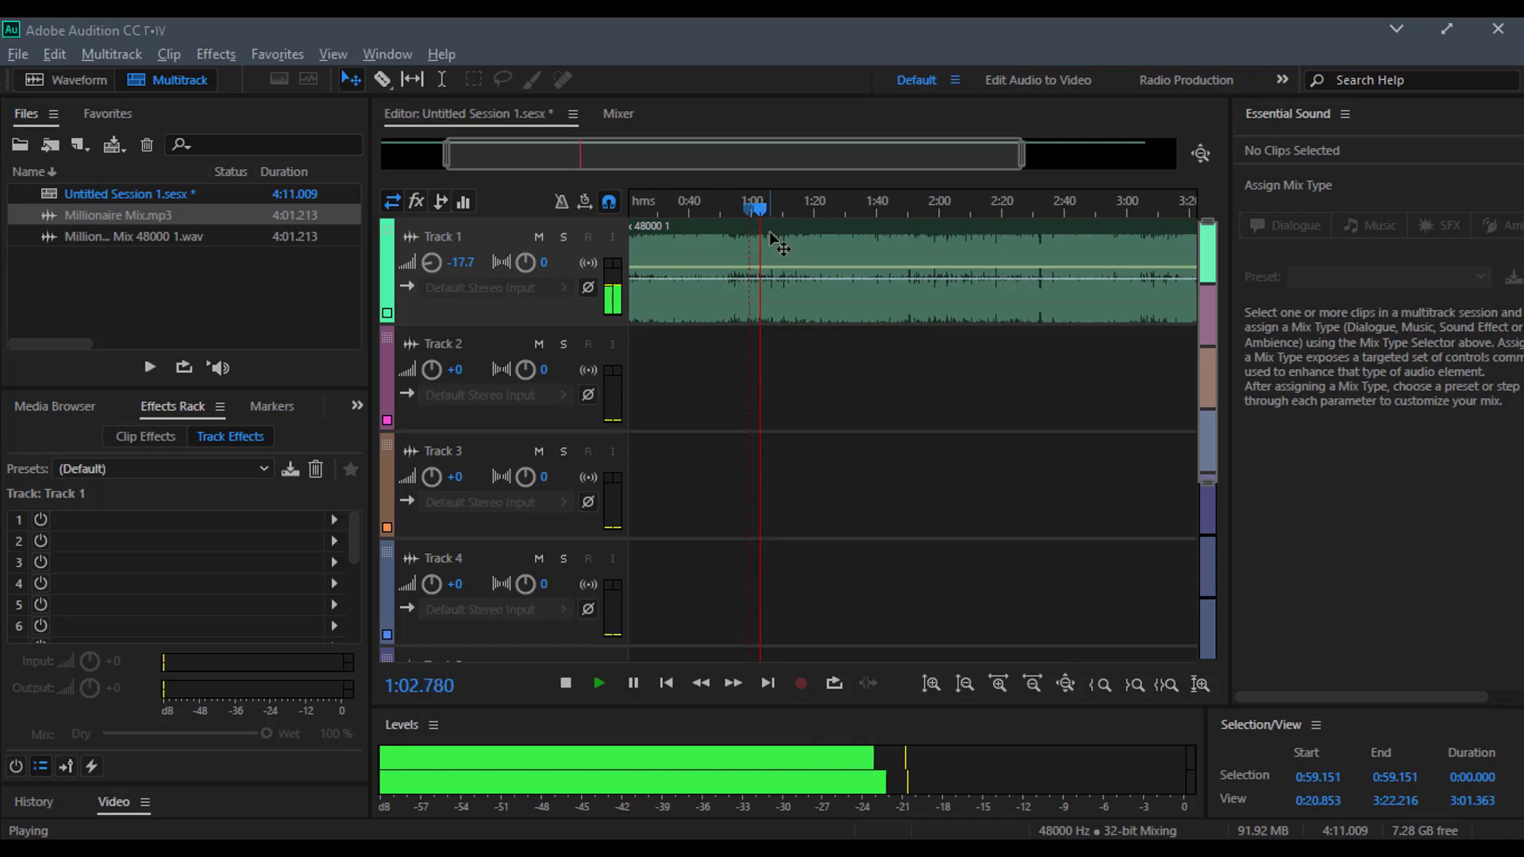
{"action": "key", "text": "space"}
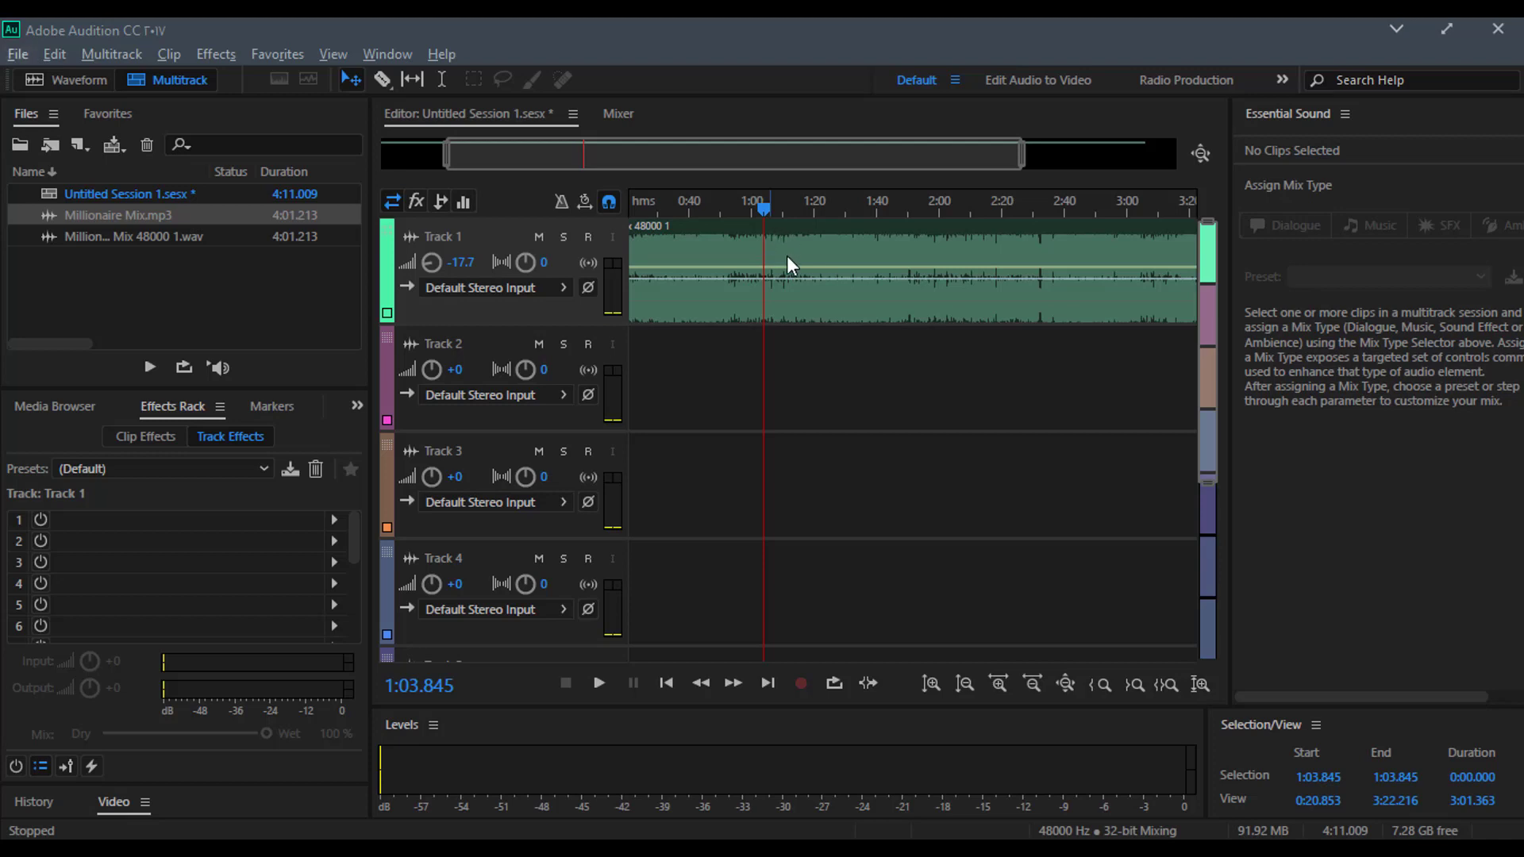
Step: Increase the height of all tracks, shuttle playback back to about 0:39, and play forward to about 1:01
{"action": "key", "text": "alt+equal"}
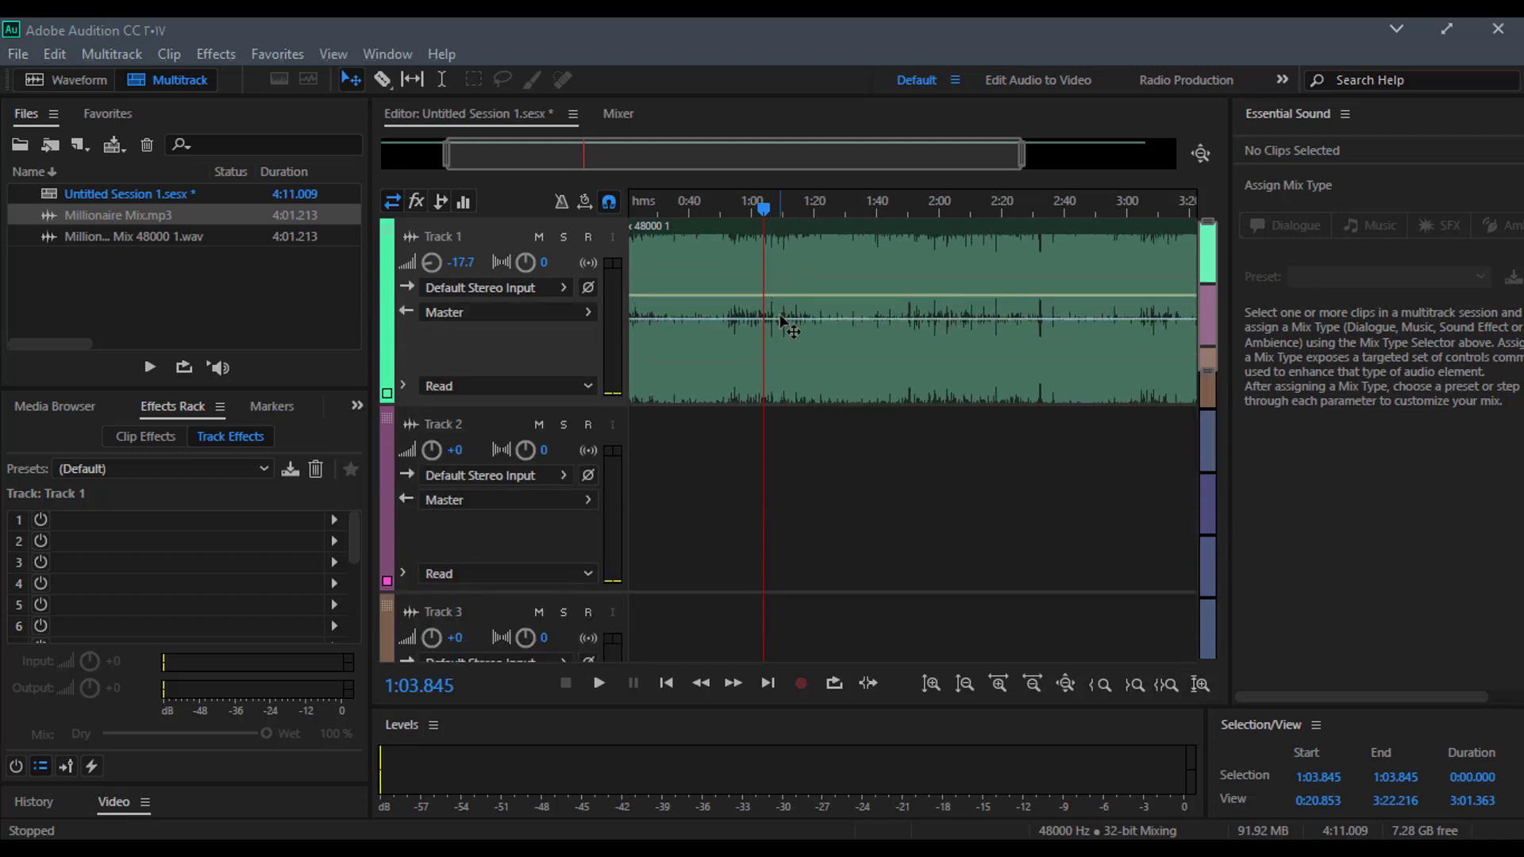
{"action": "scroll", "coordinate": [779, 316], "scroll_direction": "up", "scroll_amount": 5}
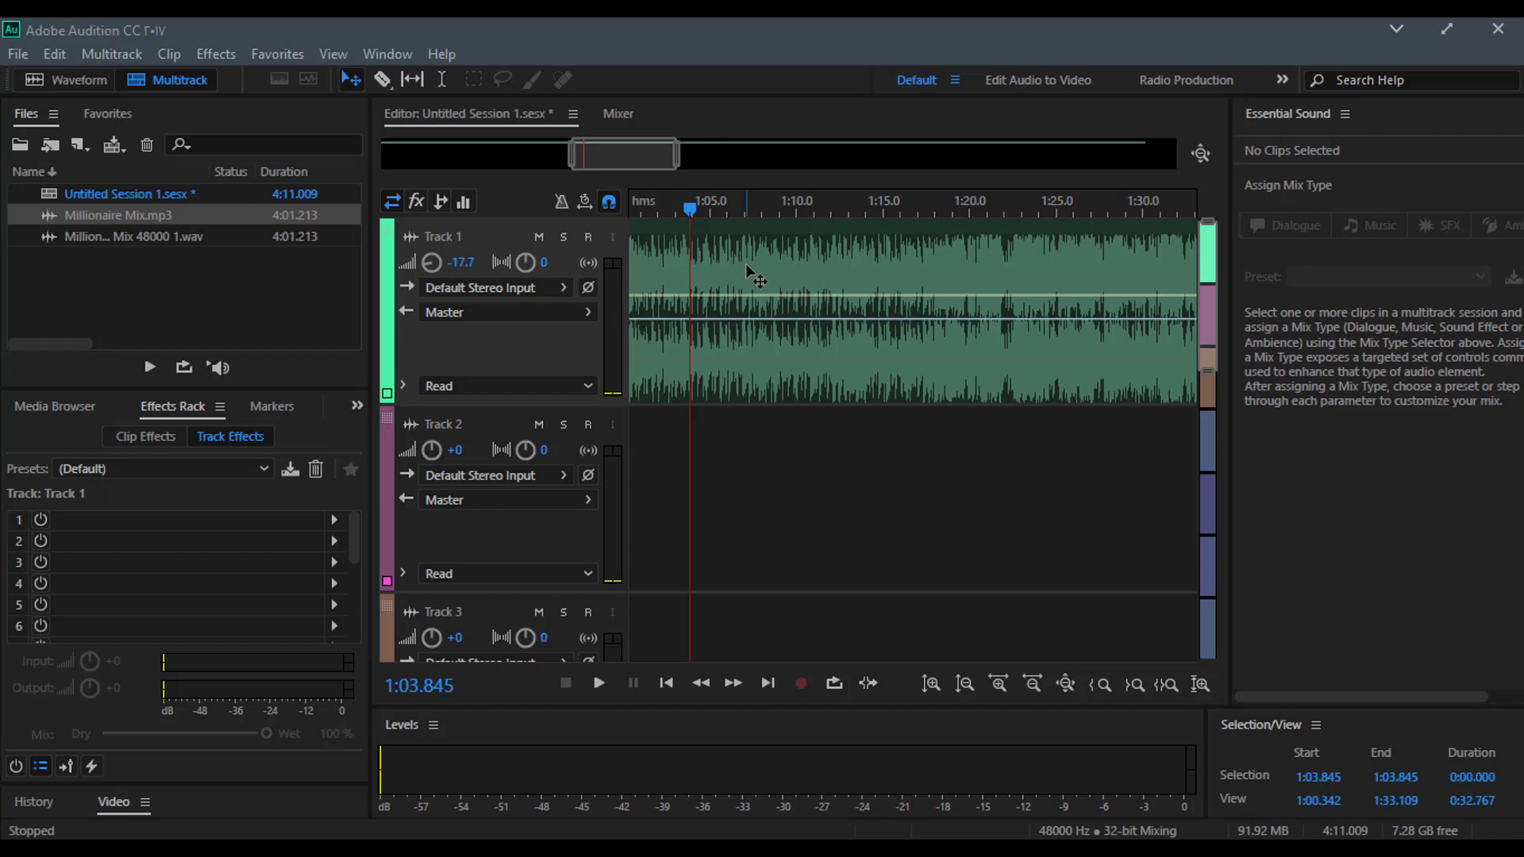
{"action": "key", "text": "space"}
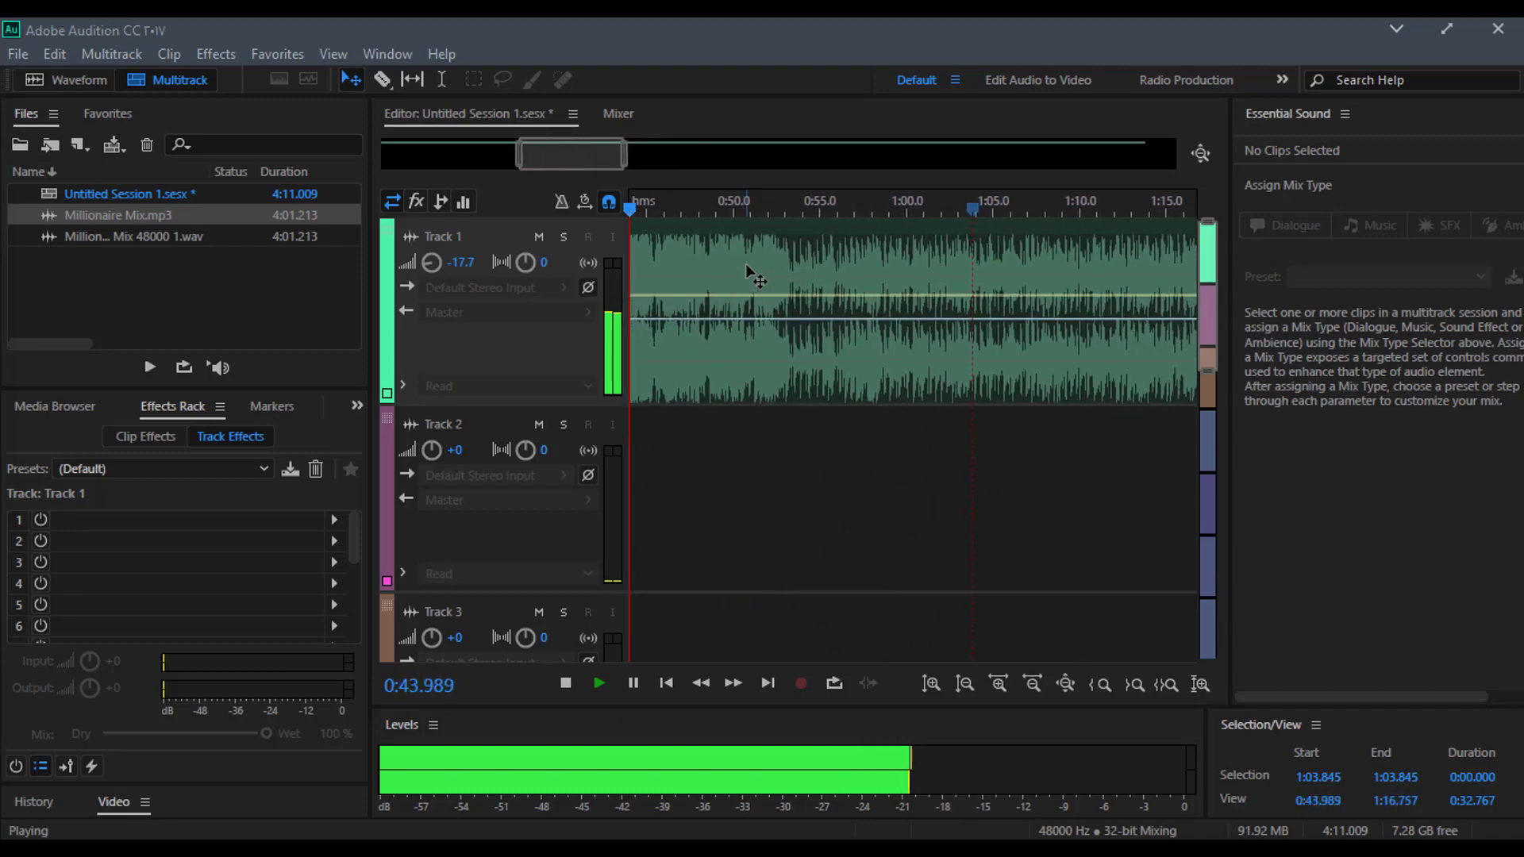
{"action": "key", "text": "space"}
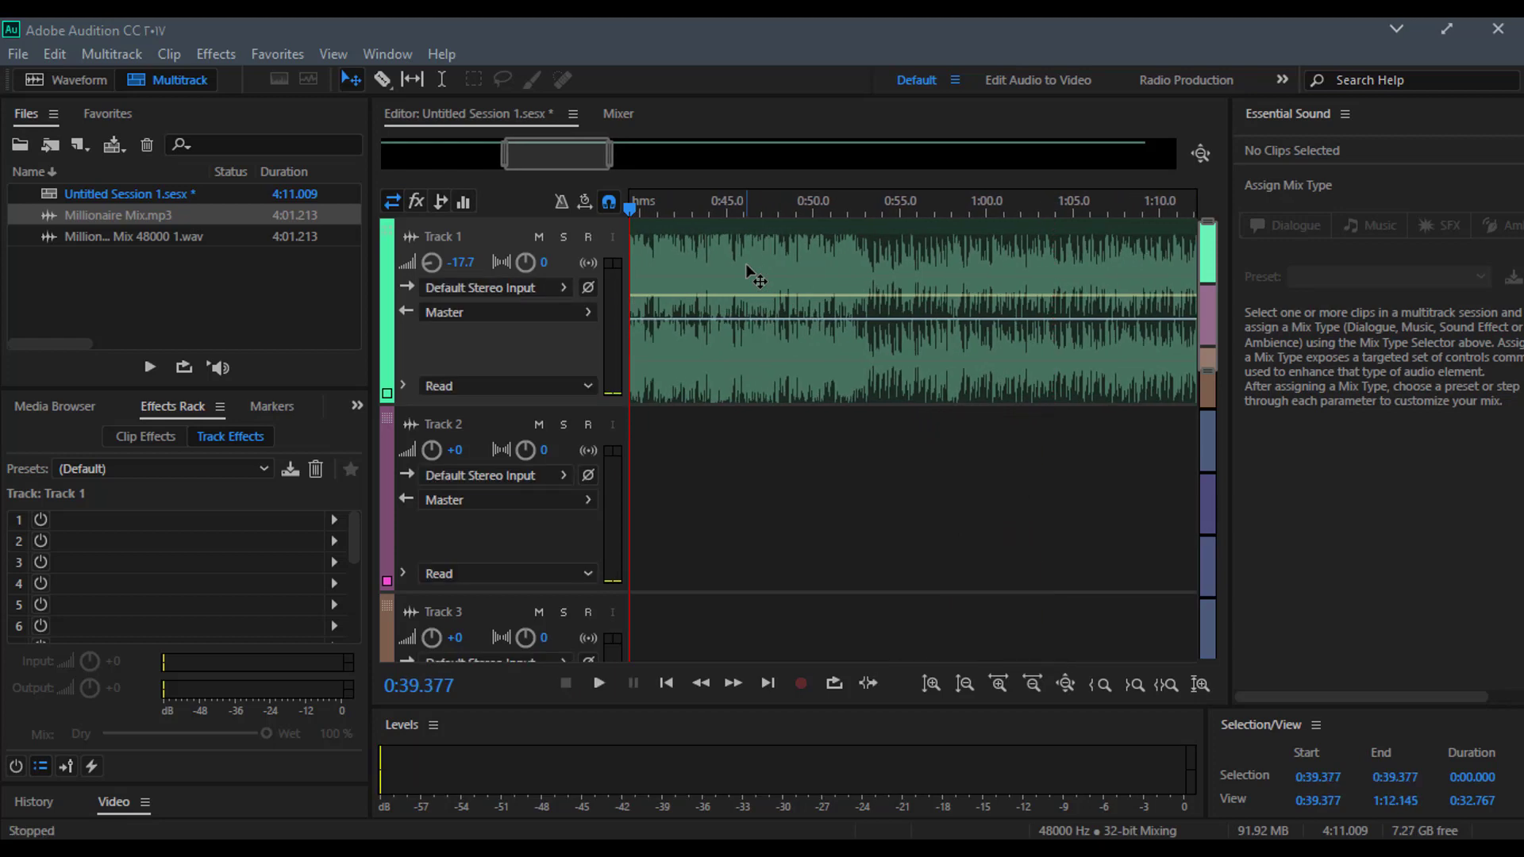
{"action": "key", "text": "space"}
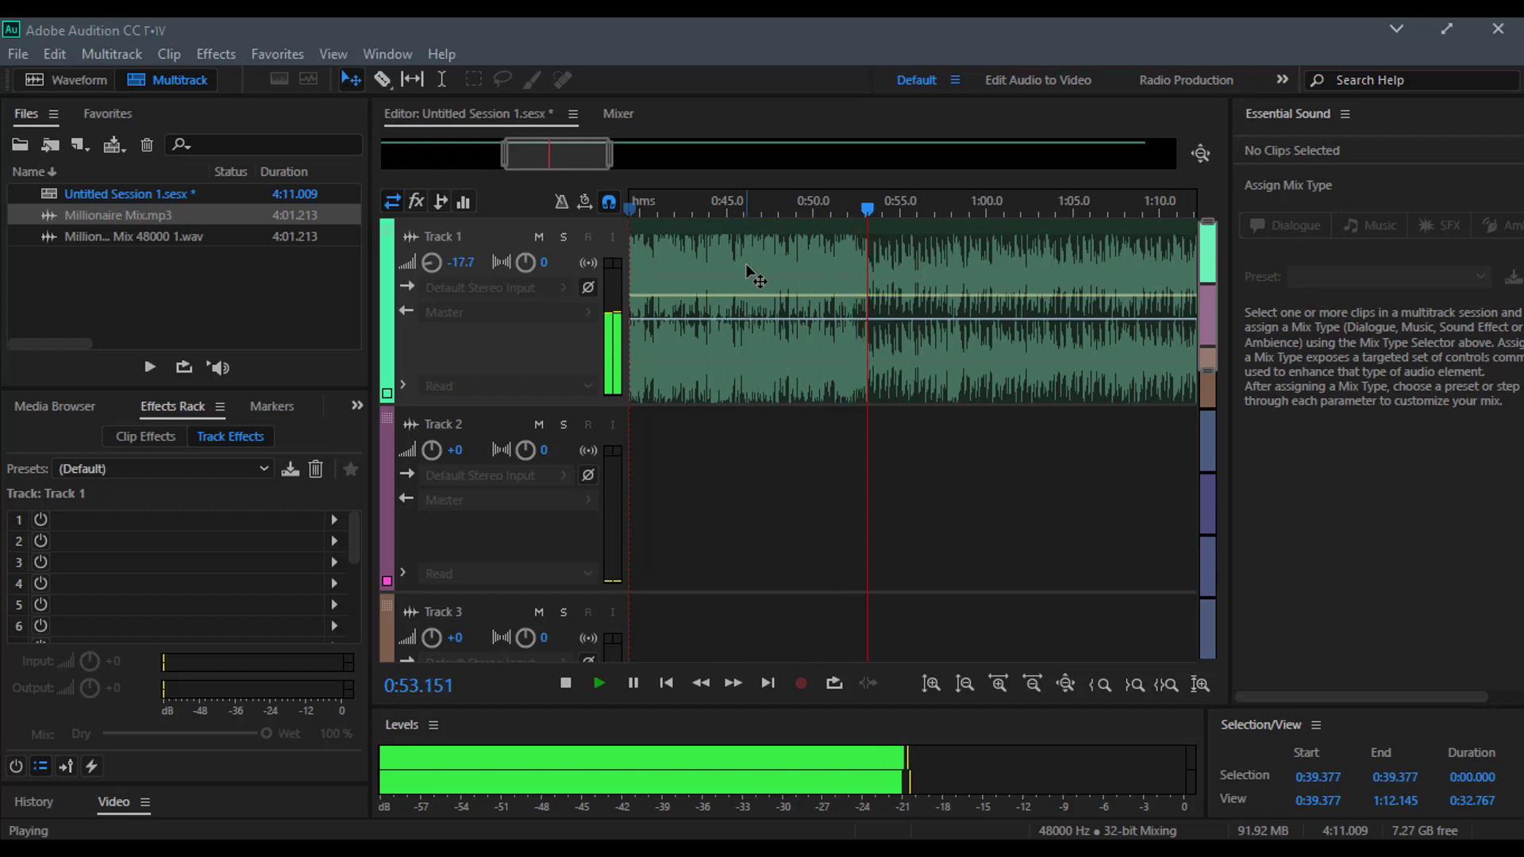
{"action": "key", "text": "space"}
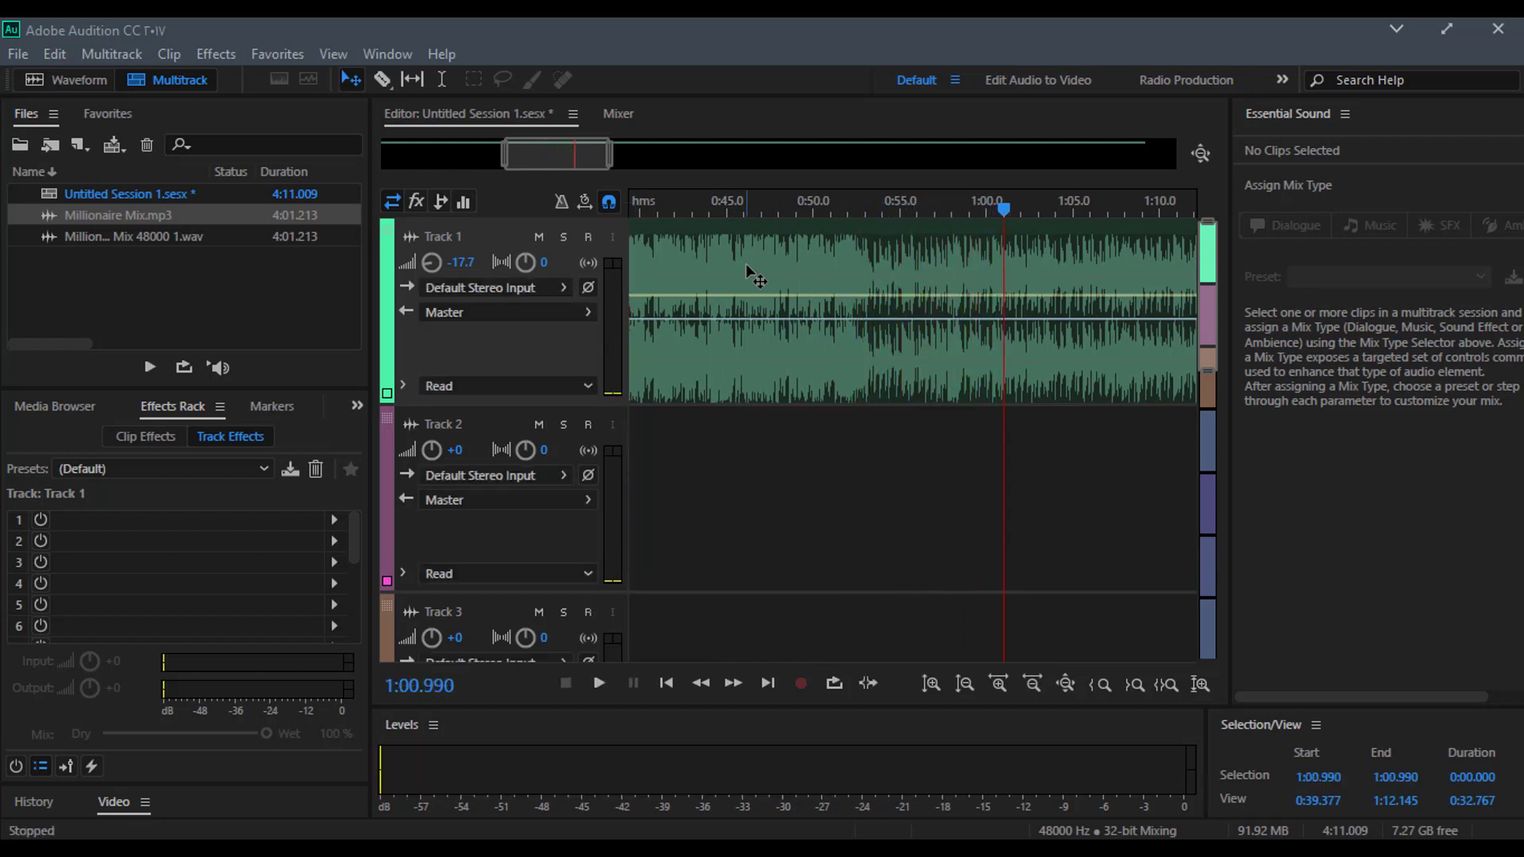
Step: Move the playhead to about 1:03.7, play a short stretch and add a marker at 1:05.177
{"action": "key", "text": "Right"}
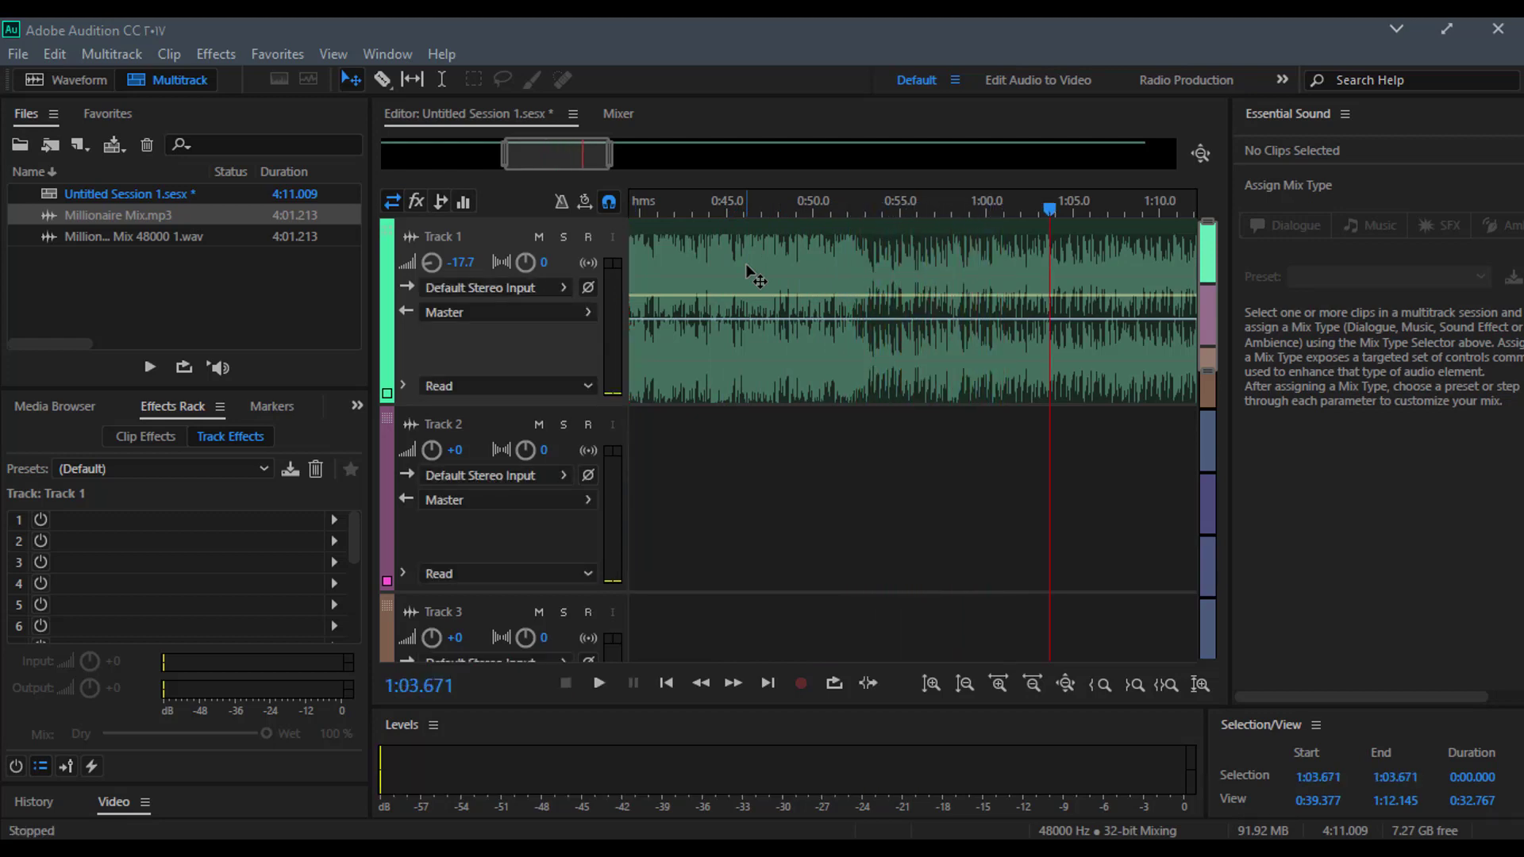
{"action": "key", "text": "space"}
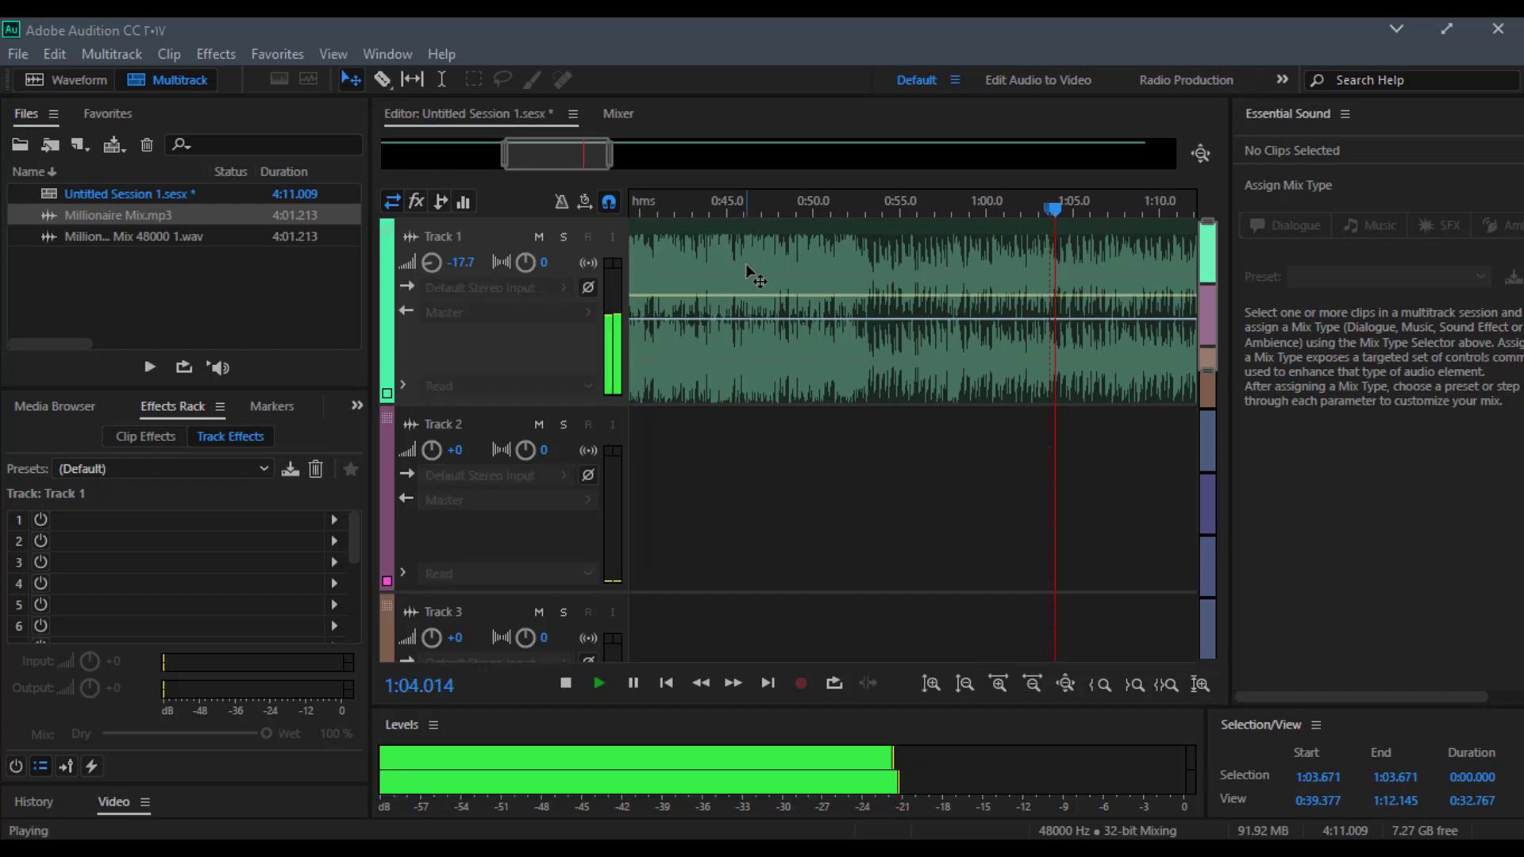
{"action": "key", "text": "space"}
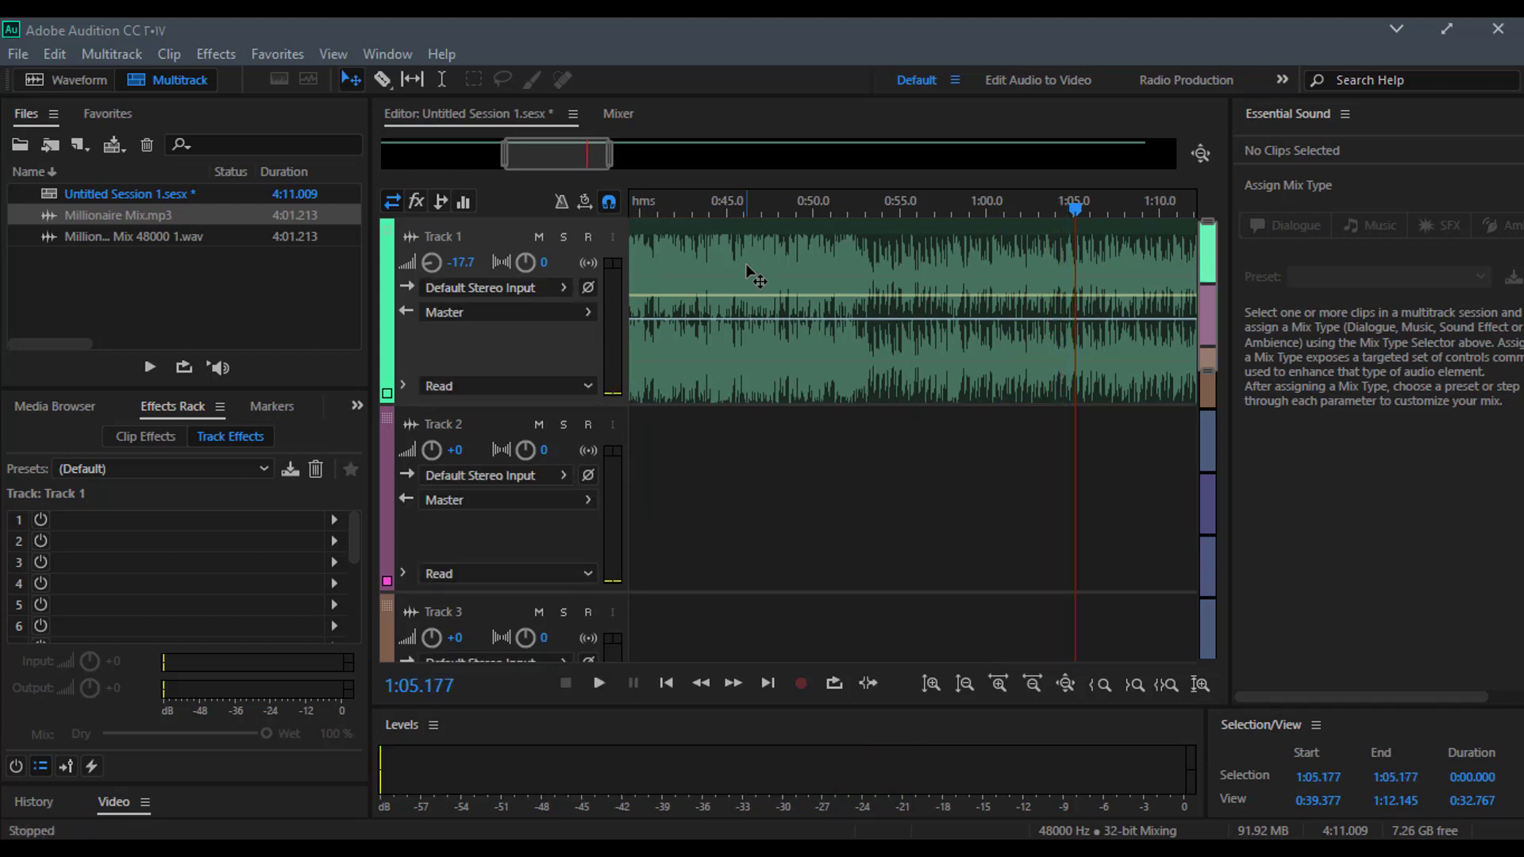
{"action": "key", "text": "m"}
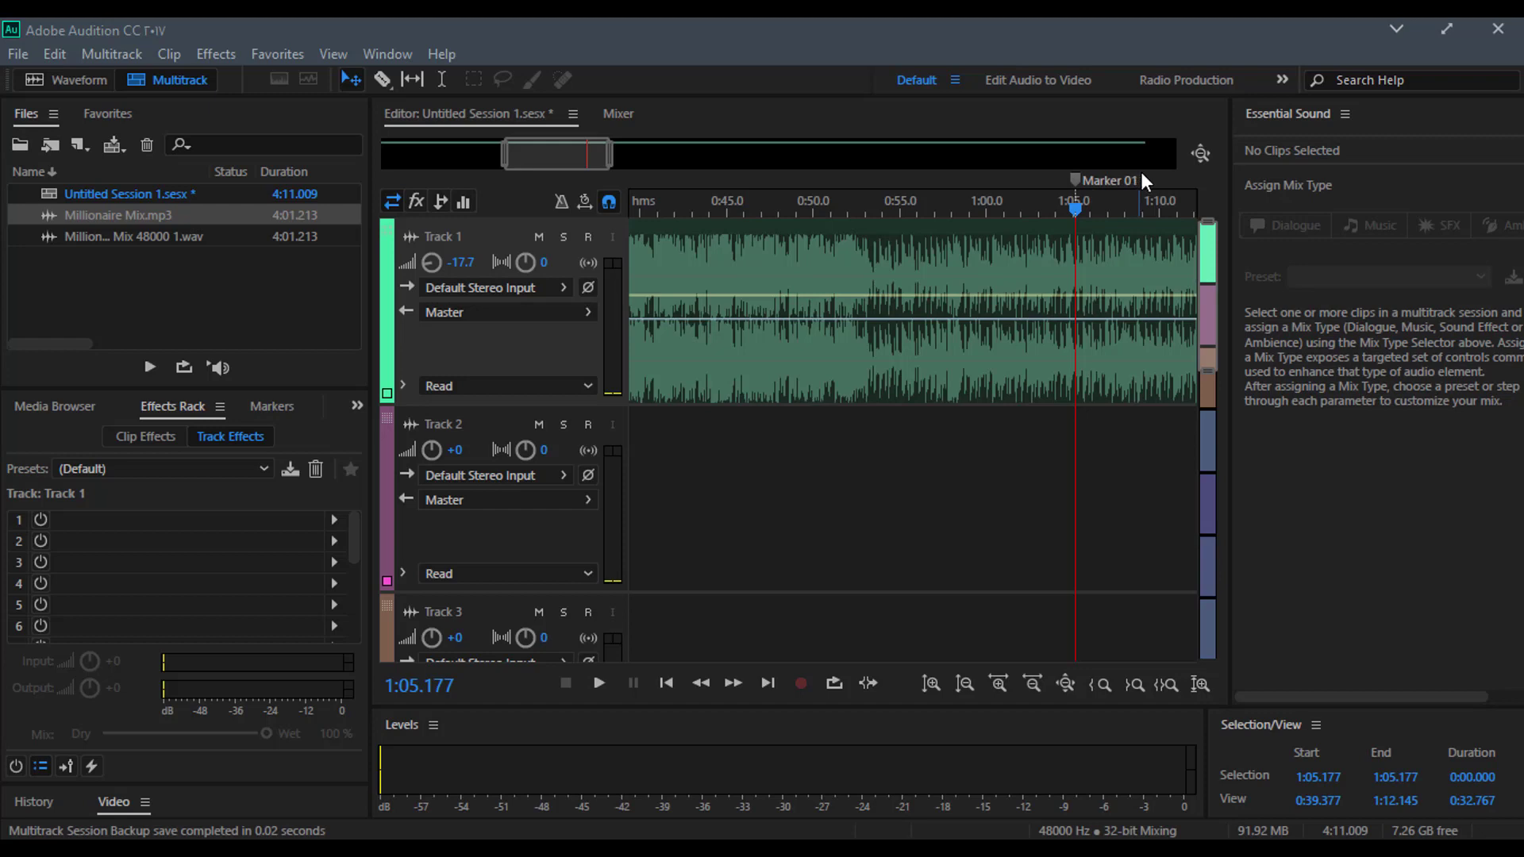
Step: Continue playback from the first marker, add a second marker at about 1:14 while playing, and stop at about 1:19
{"action": "key", "text": "space"}
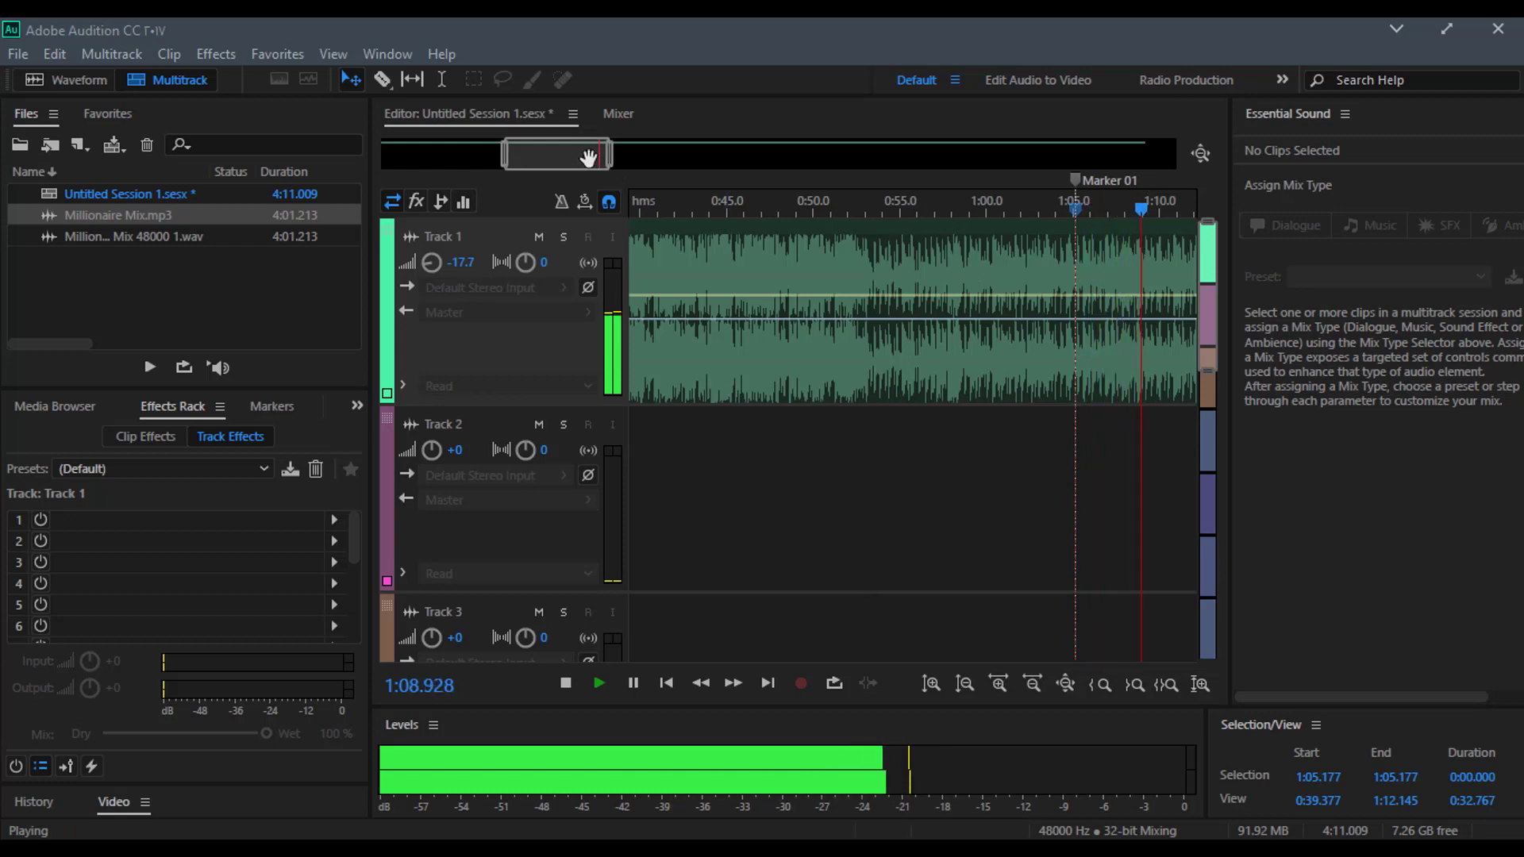
{"action": "left_click_drag", "start_coordinate": [589, 158], "coordinate": [654, 158]}
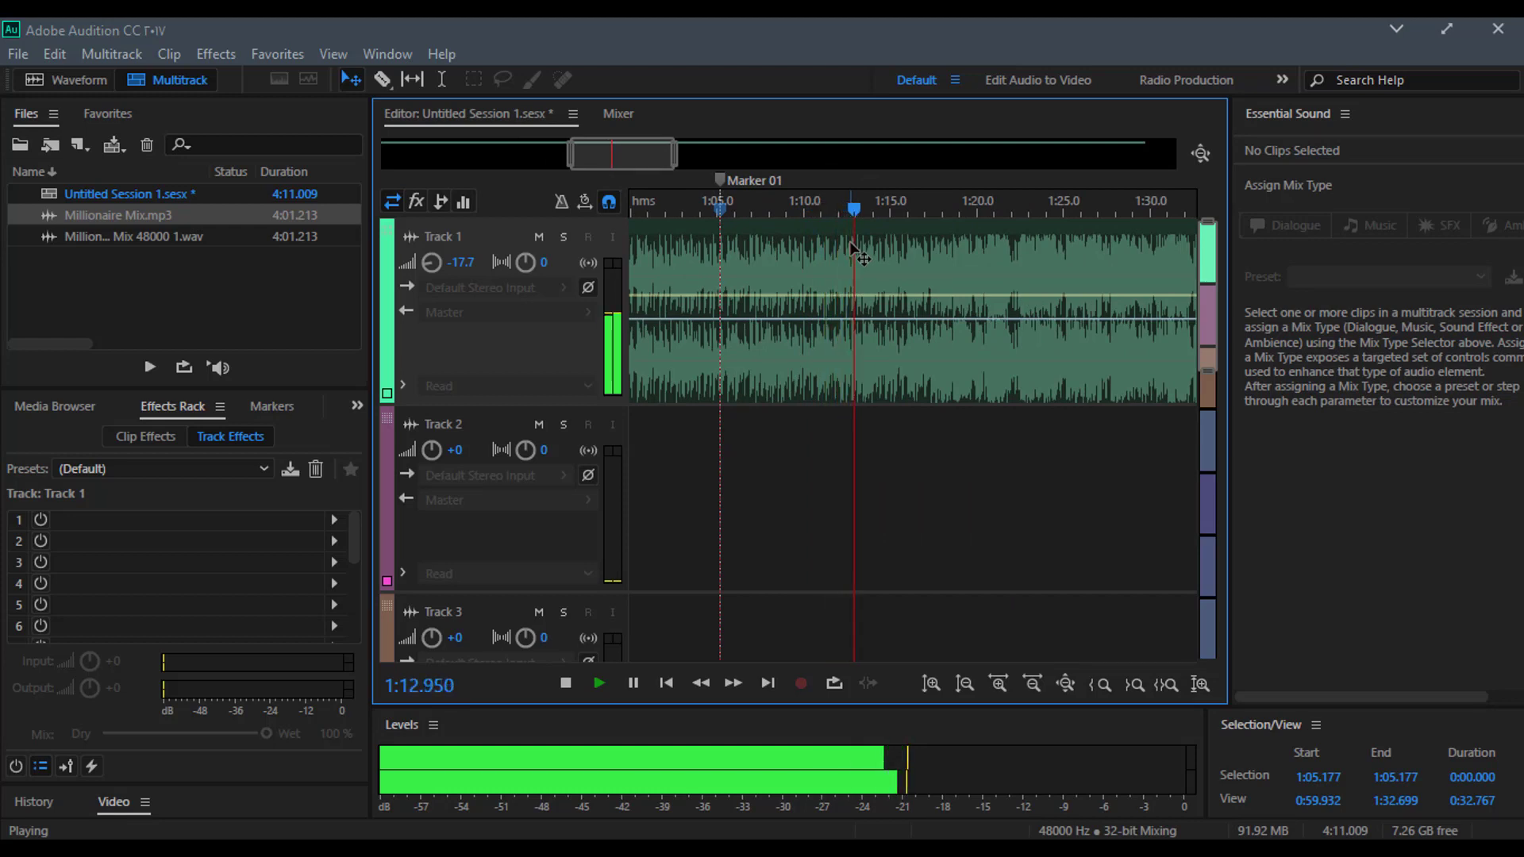
{"action": "key", "text": "m"}
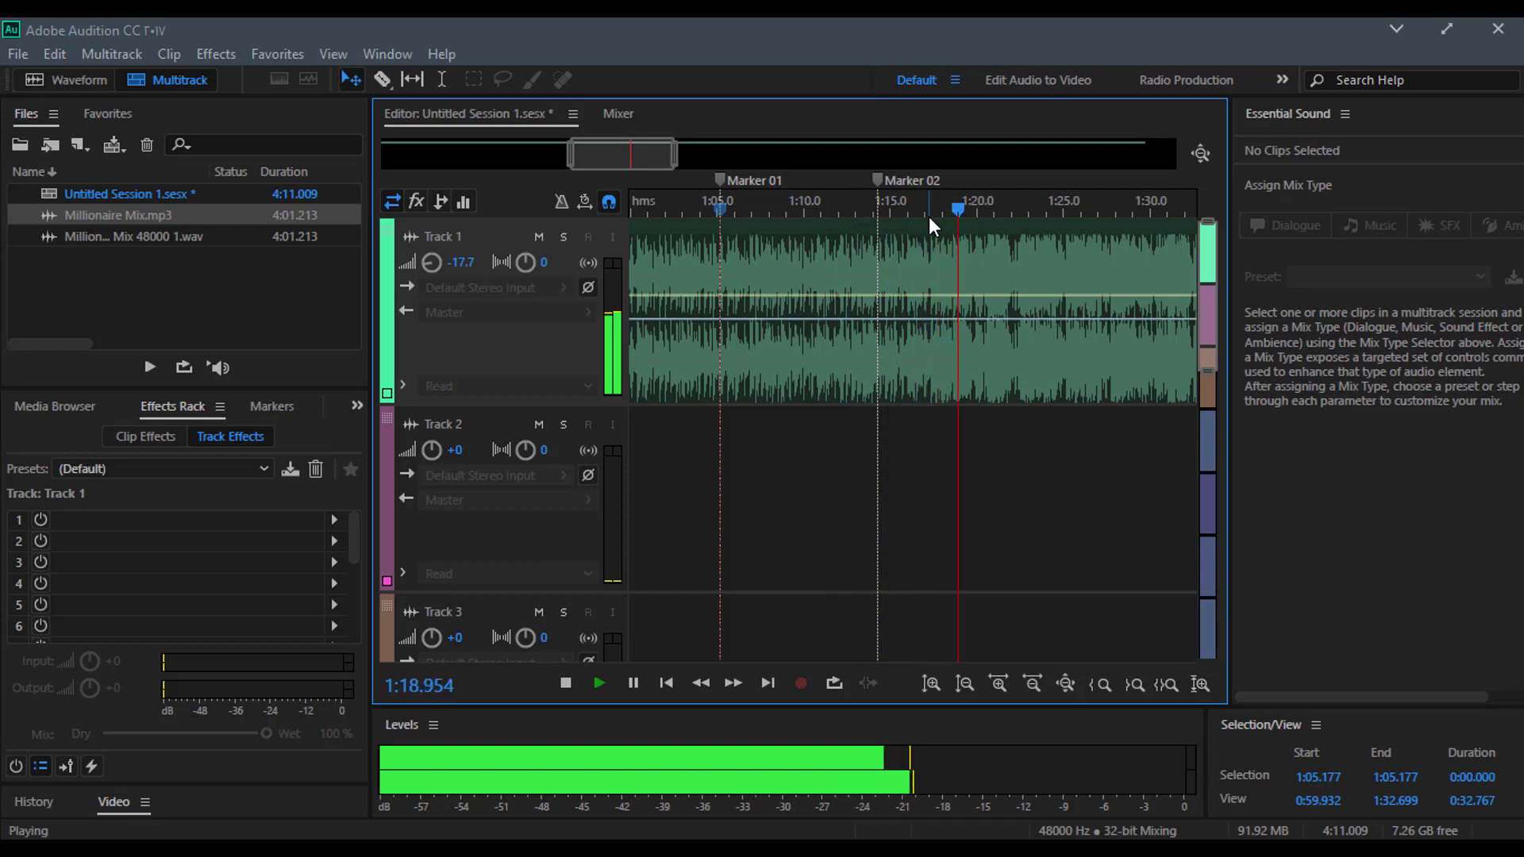
{"action": "key", "text": "space"}
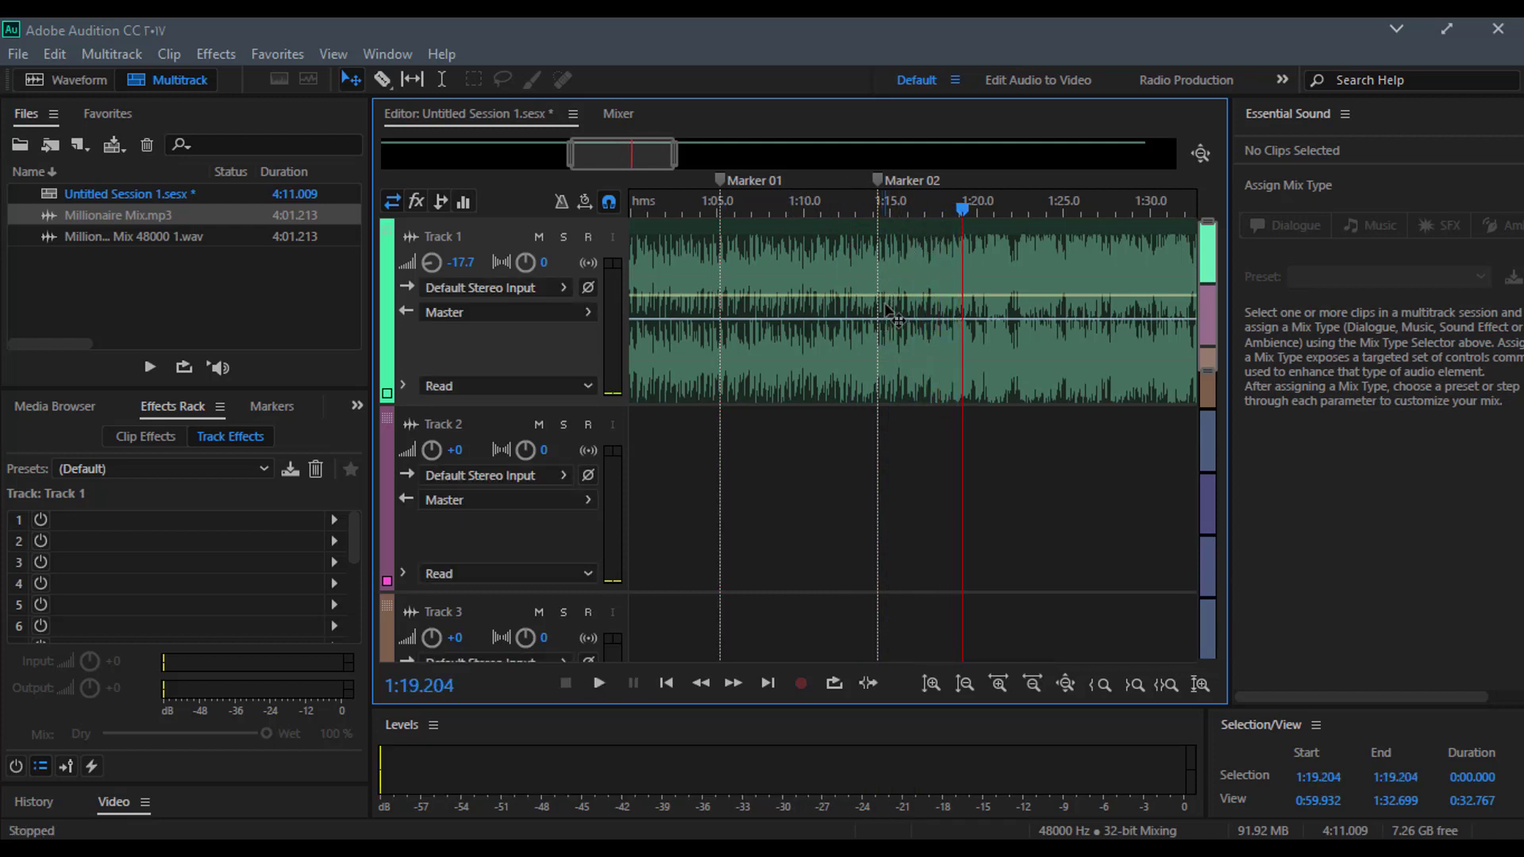
Step: Shuttle back to about 1:15.9, add a third marker at about 1:18 during forward playback, and return the stopped playhead to just before Marker 01
{"action": "key", "text": "space"}
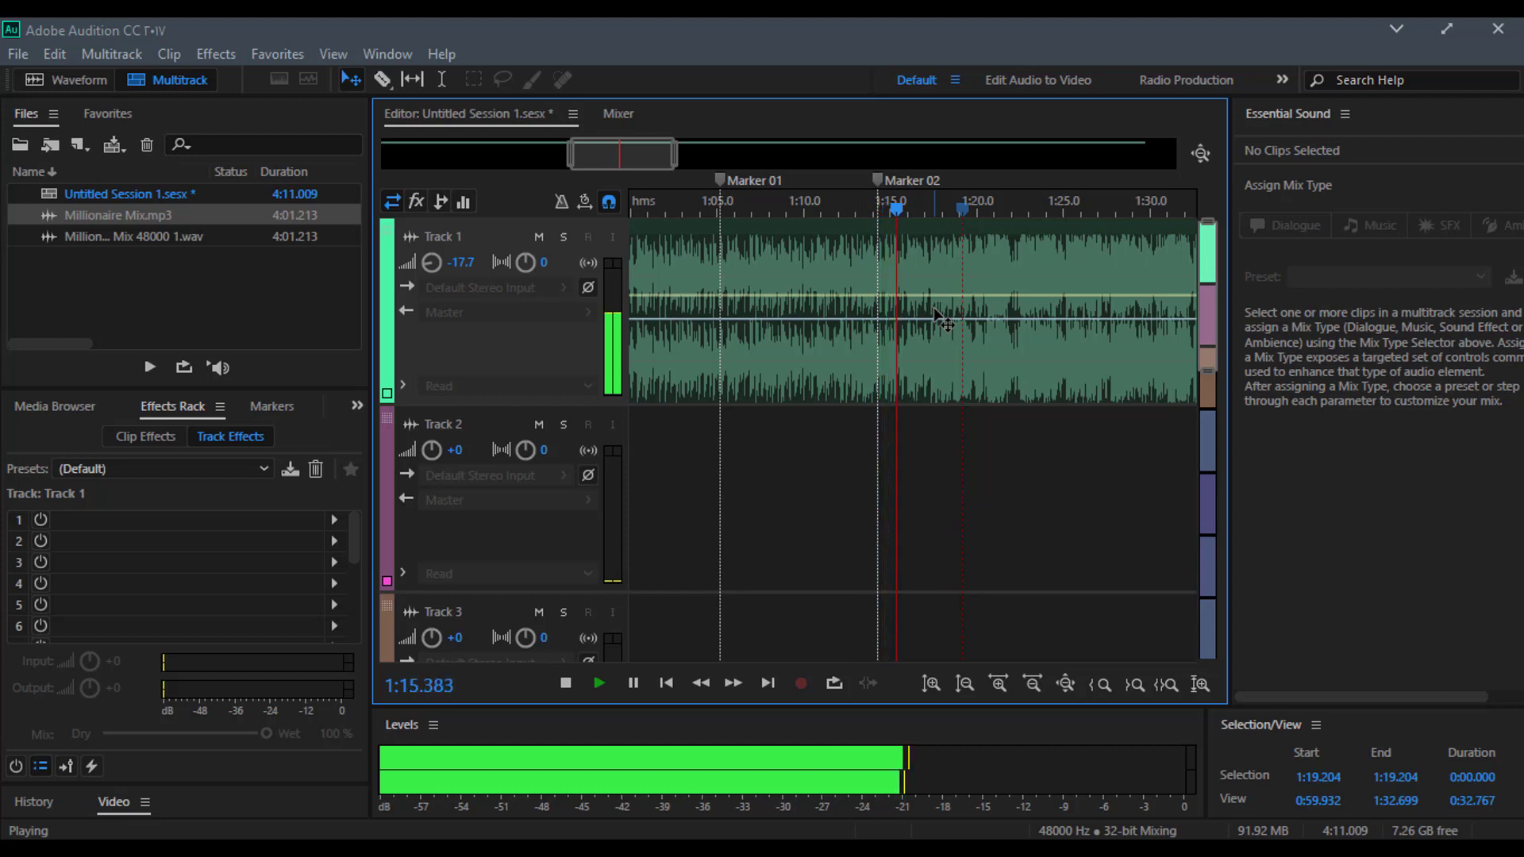
{"action": "key", "text": "space"}
{"action": "key", "text": "space"}
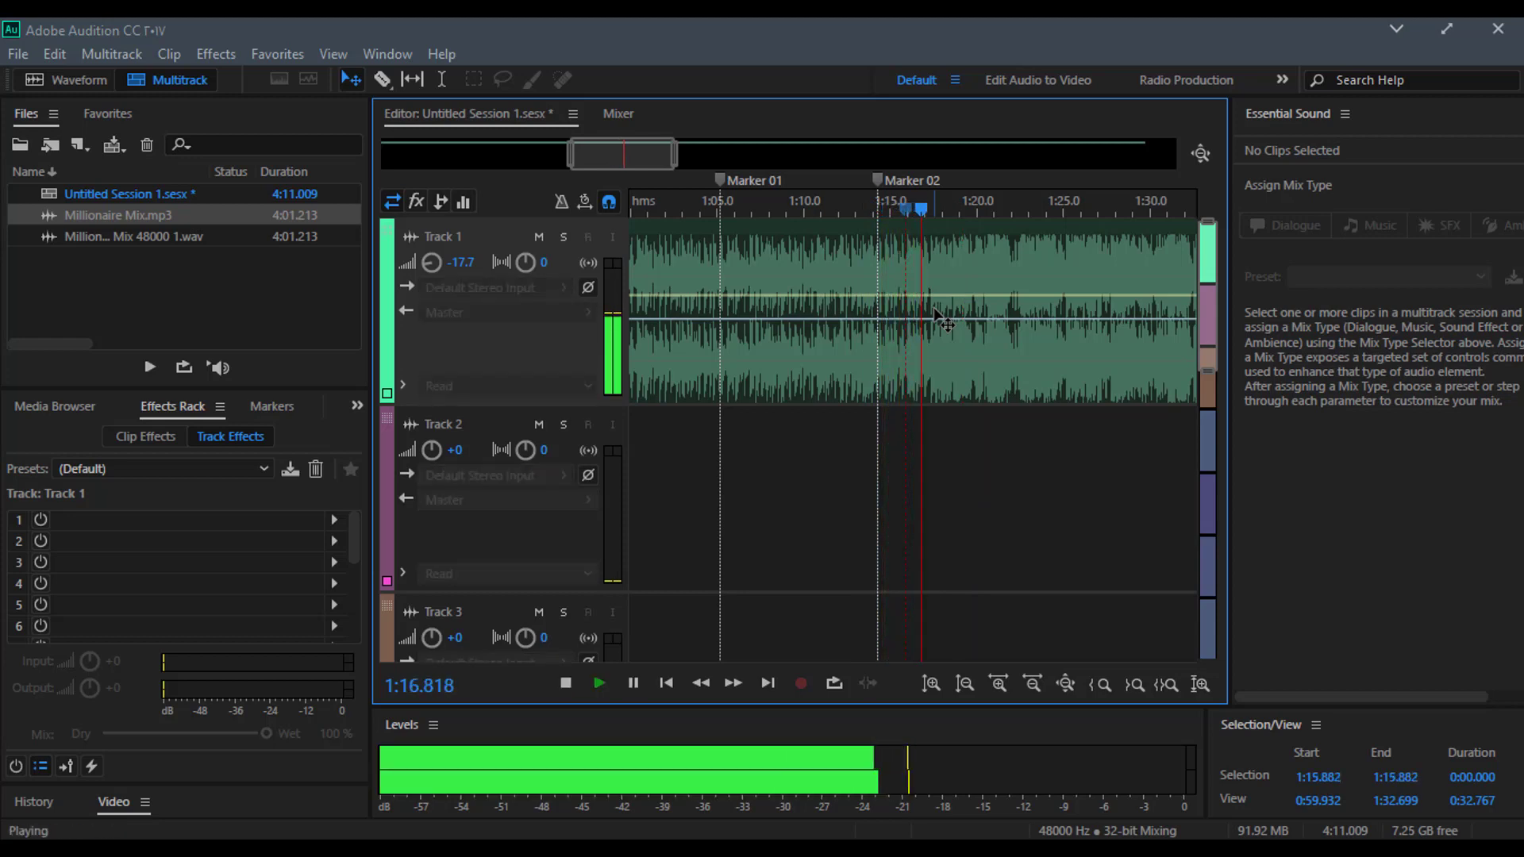
{"action": "key", "text": "m"}
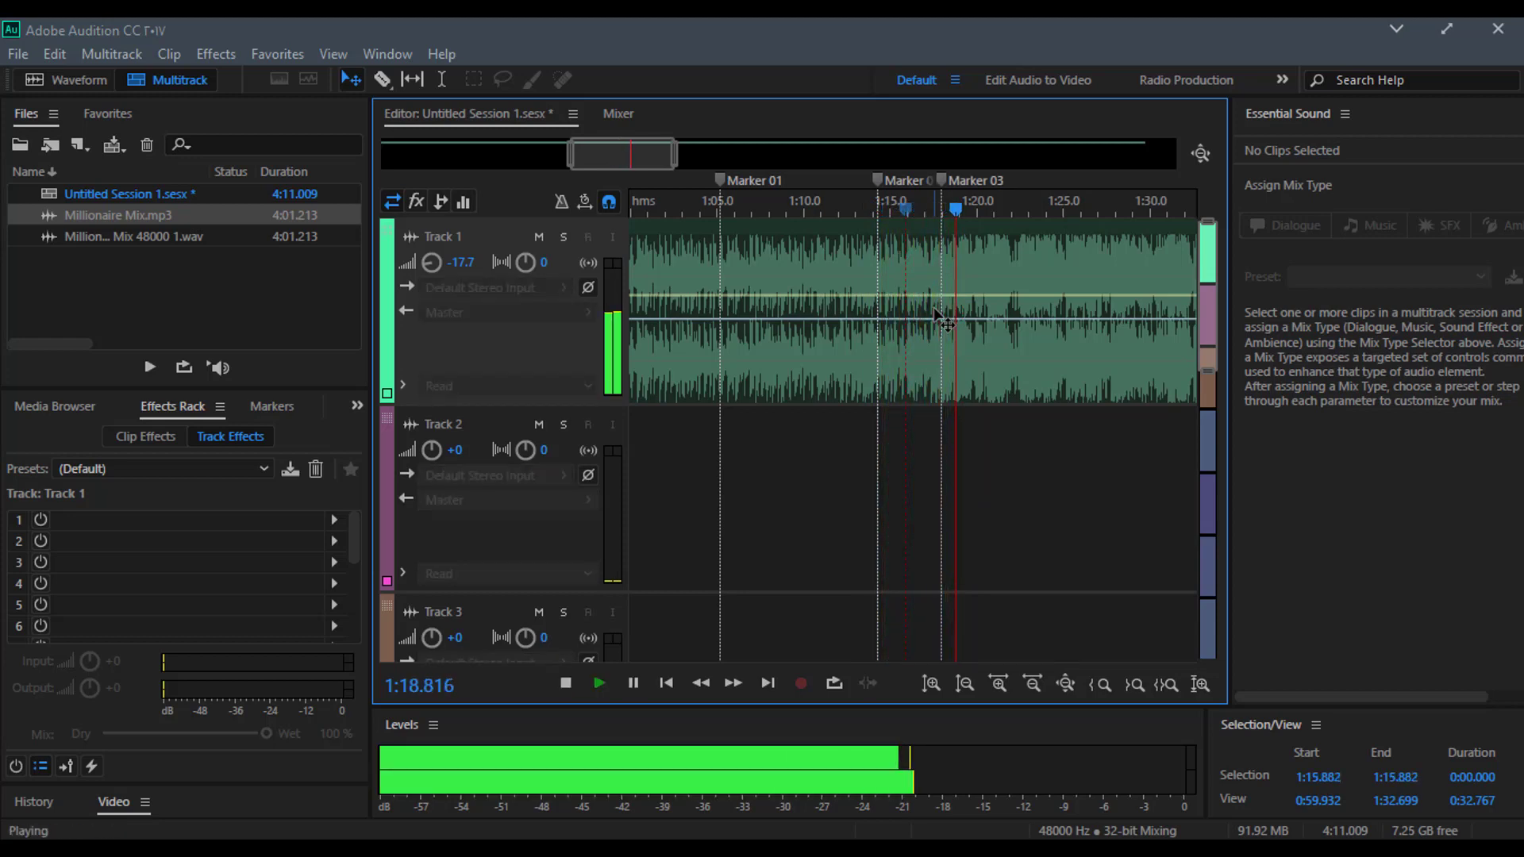
{"action": "key", "text": "space"}
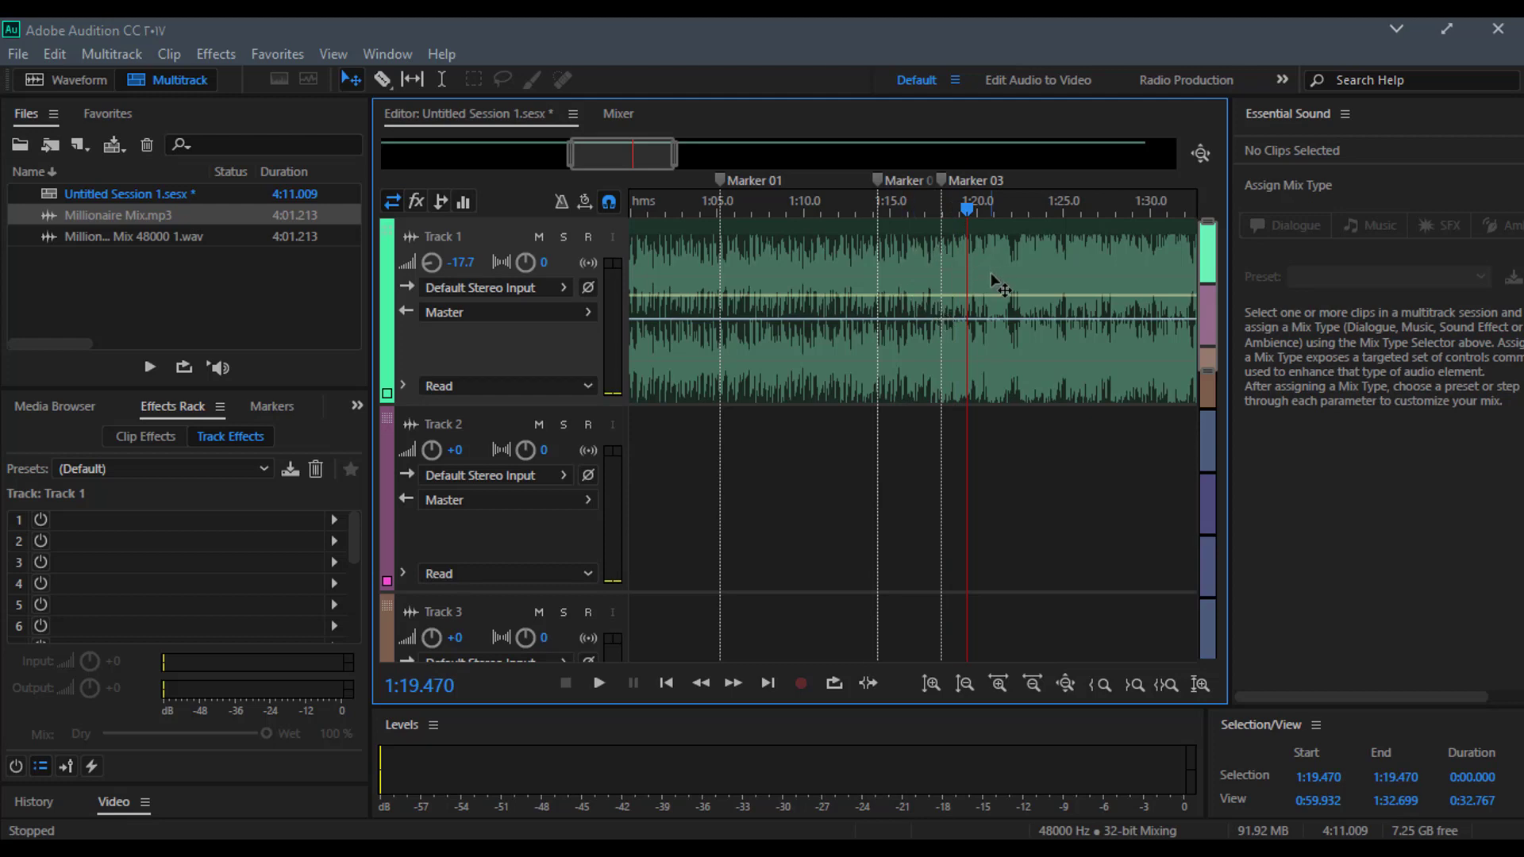
{"action": "left_click_drag", "start_coordinate": [969, 211], "coordinate": [721, 254]}
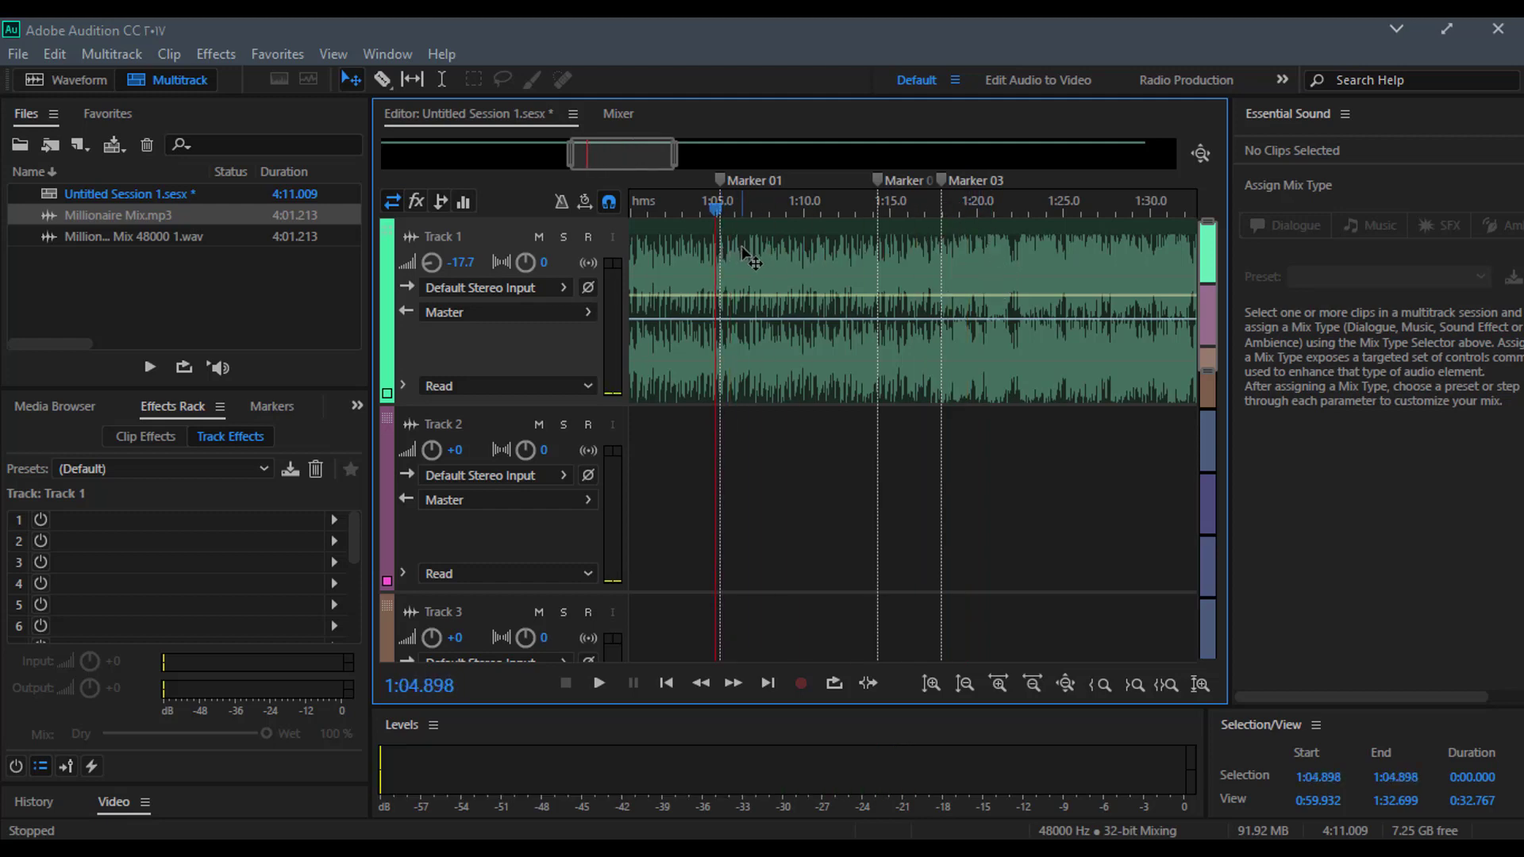
Step: Mark a time selection from 1:04.898 to 1:14.689 by setting its in point, playing the stretch and setting its out point
{"action": "key", "text": "shift+End"}
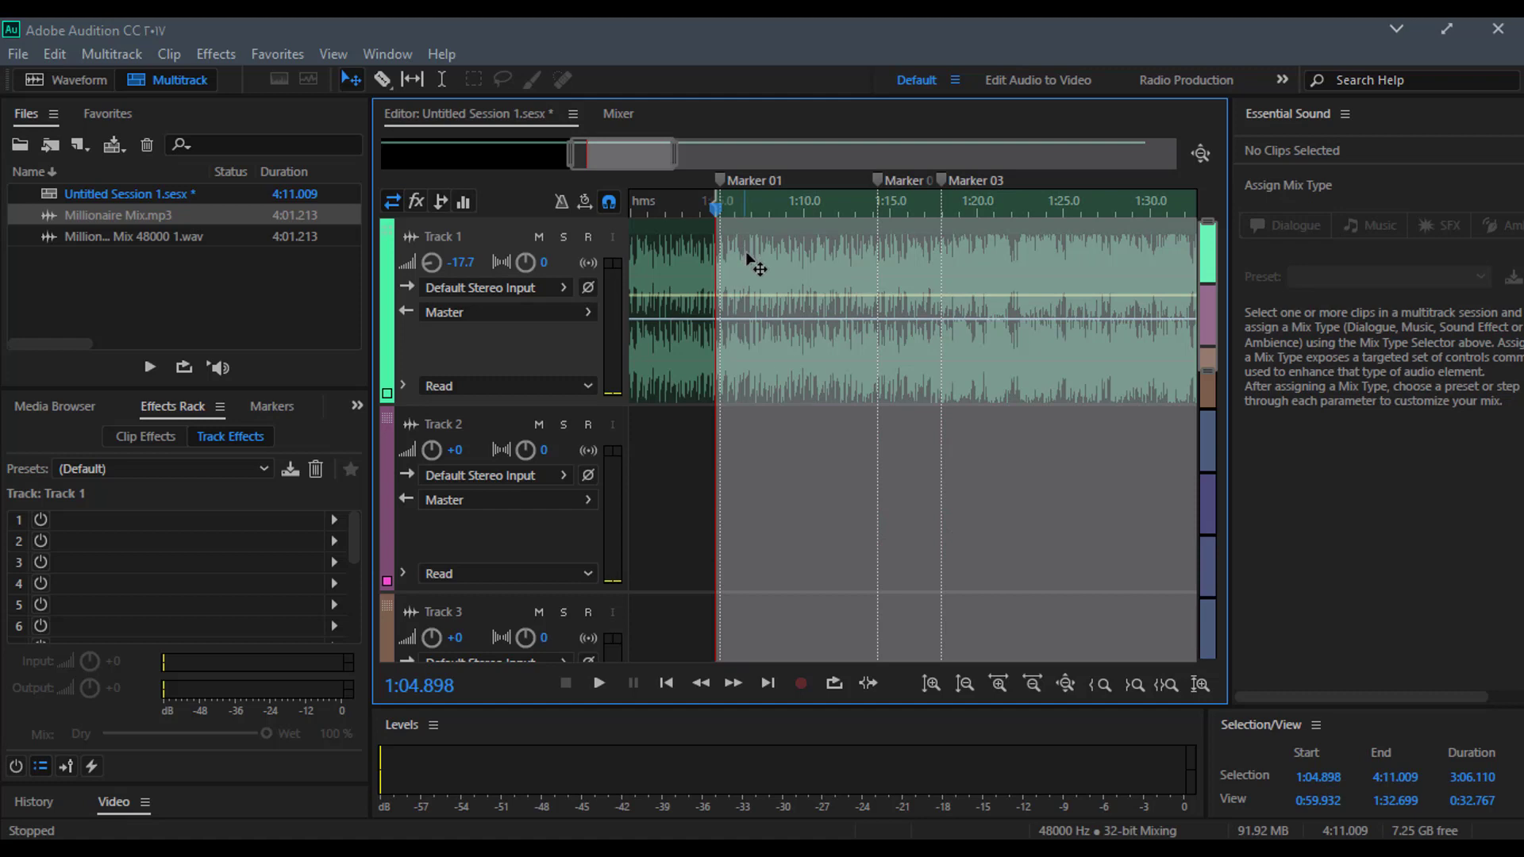
{"action": "key", "text": "space"}
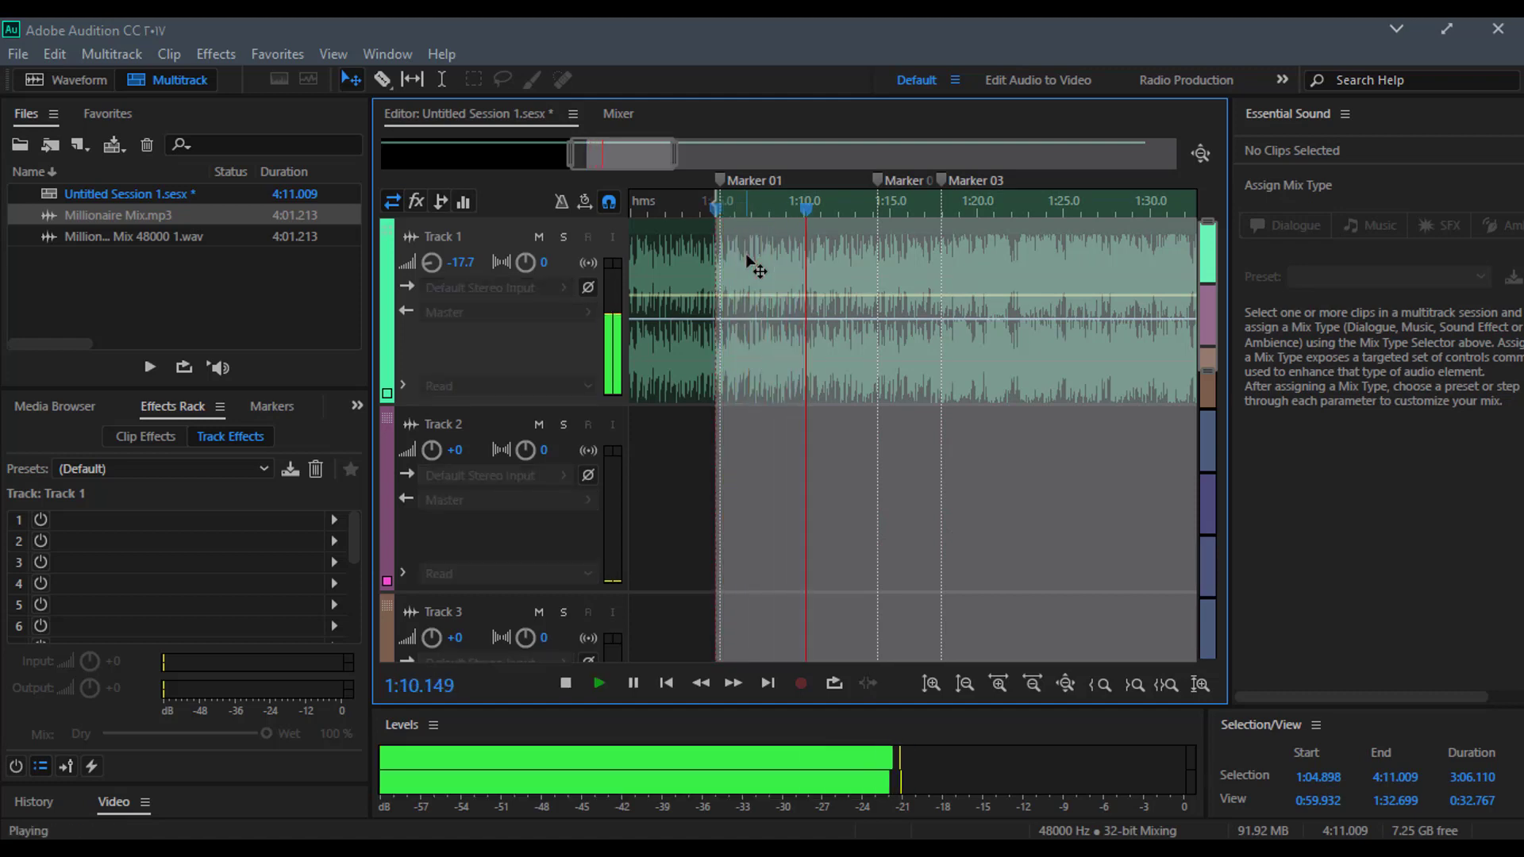
{"action": "key", "text": "space"}
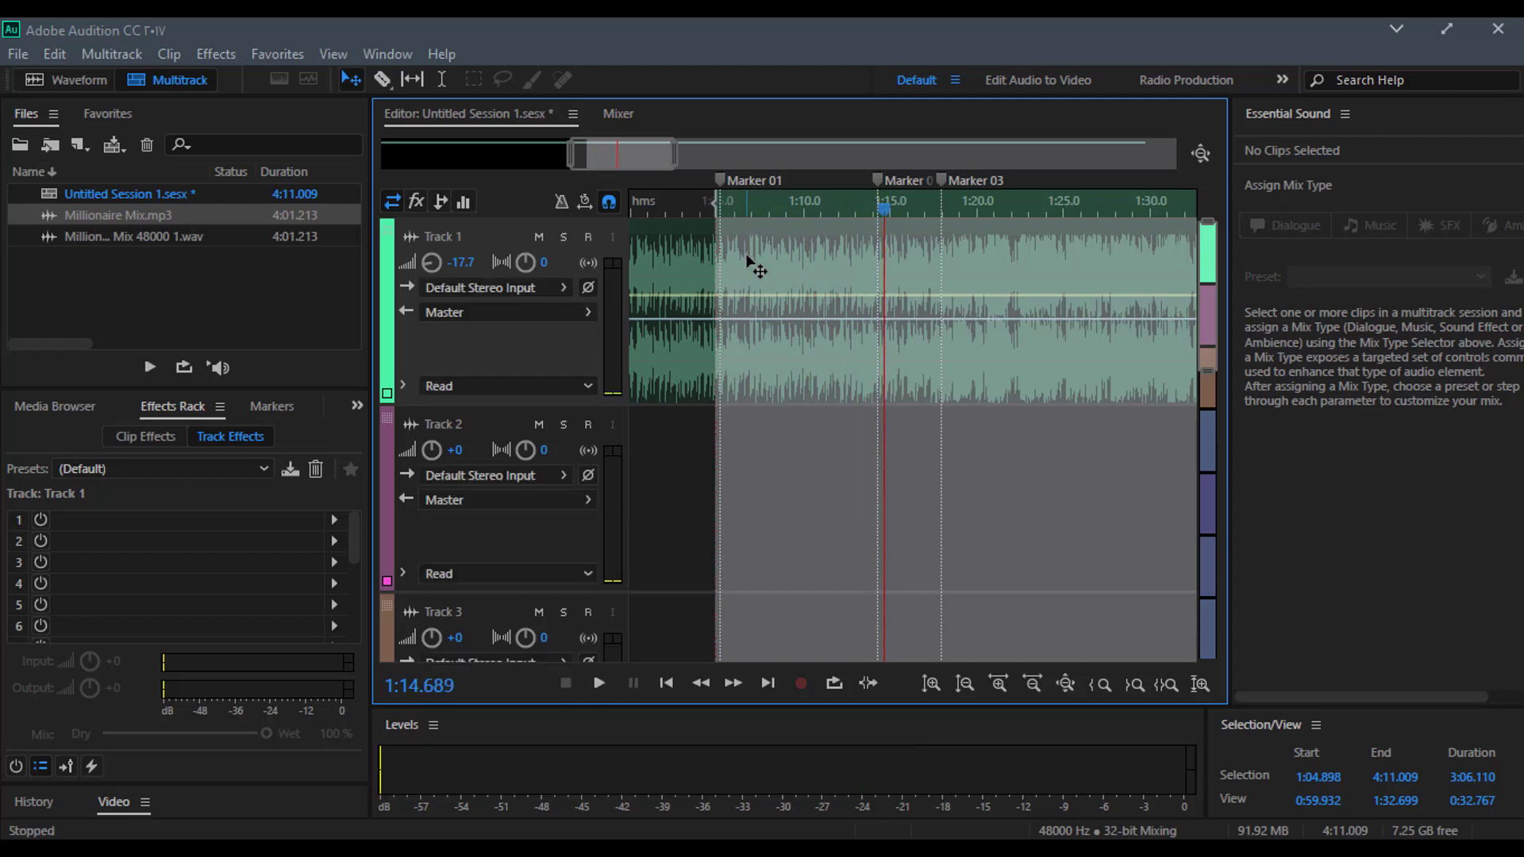
{"action": "key", "text": "o"}
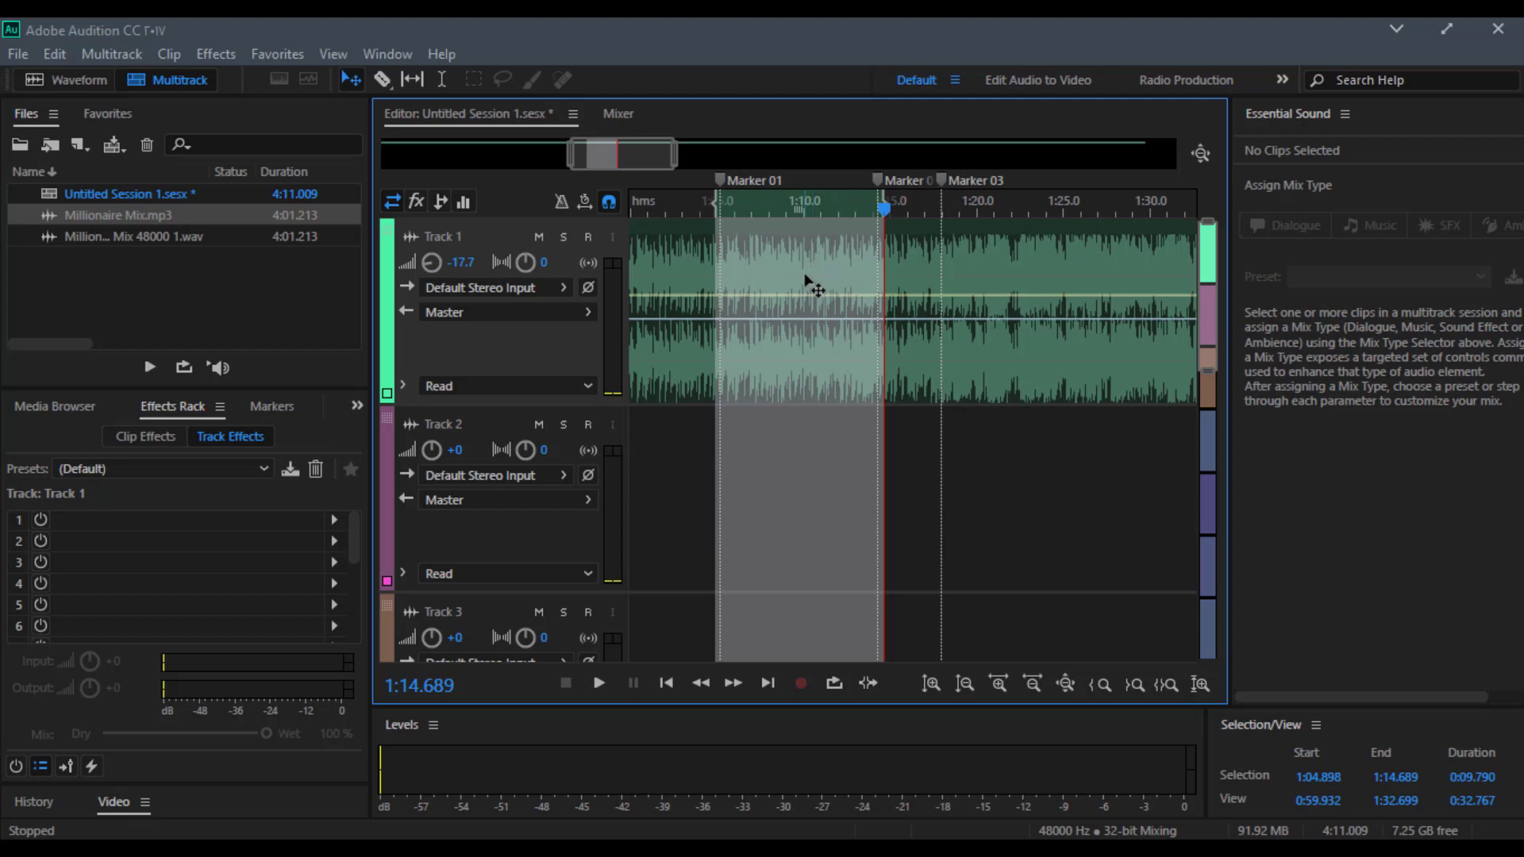
Step: Delete the marked time range from the Track 1 clip, and undo the deletion
{"action": "key", "text": "Delete"}
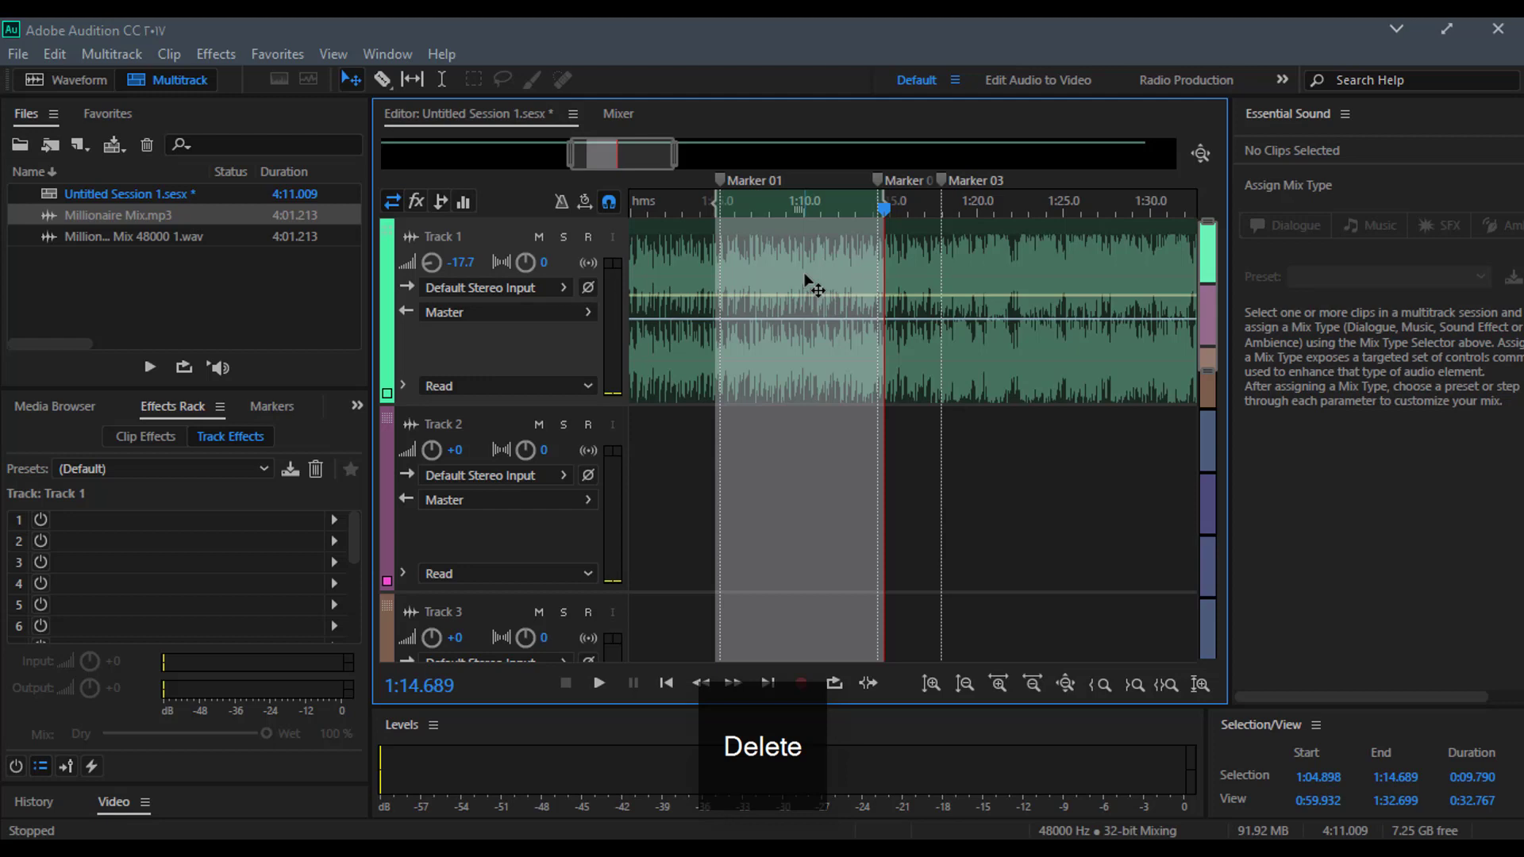
{"action": "left_click", "coordinate": [729, 244]}
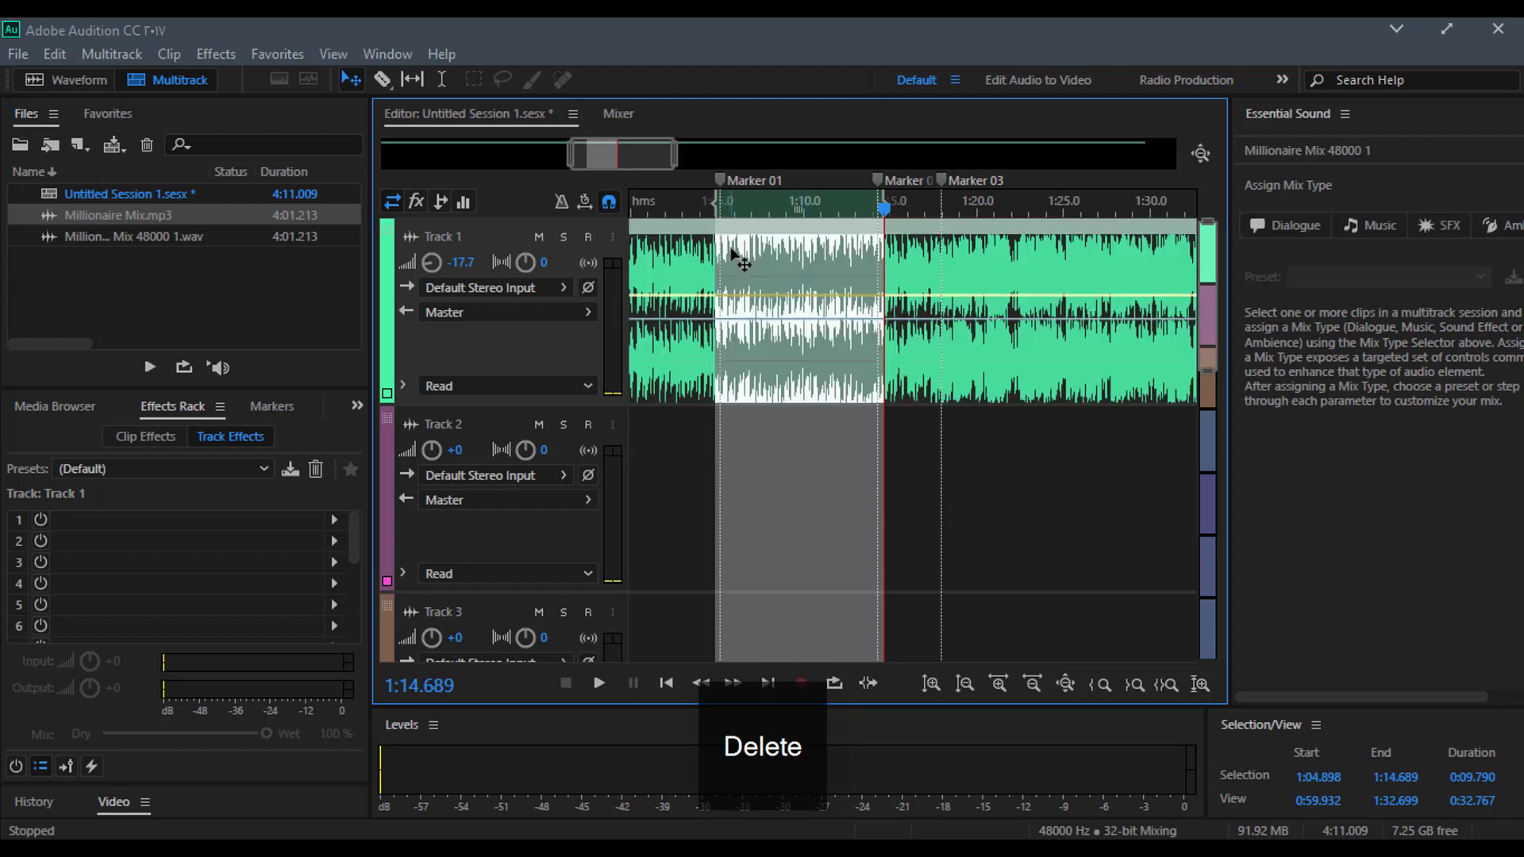
{"action": "key", "text": "Delete"}
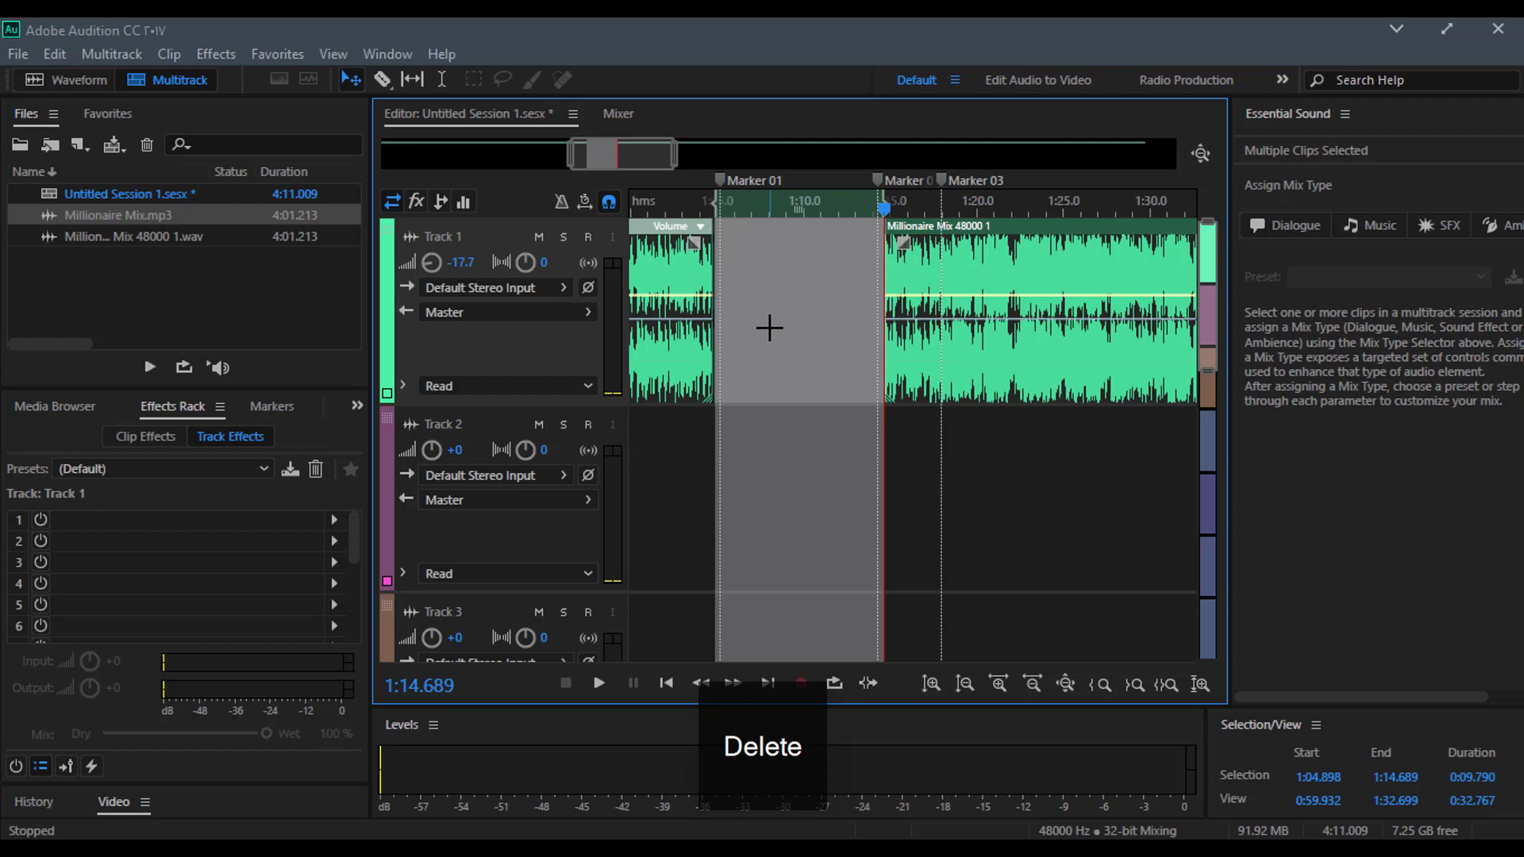
{"action": "key", "text": "ctrl+z"}
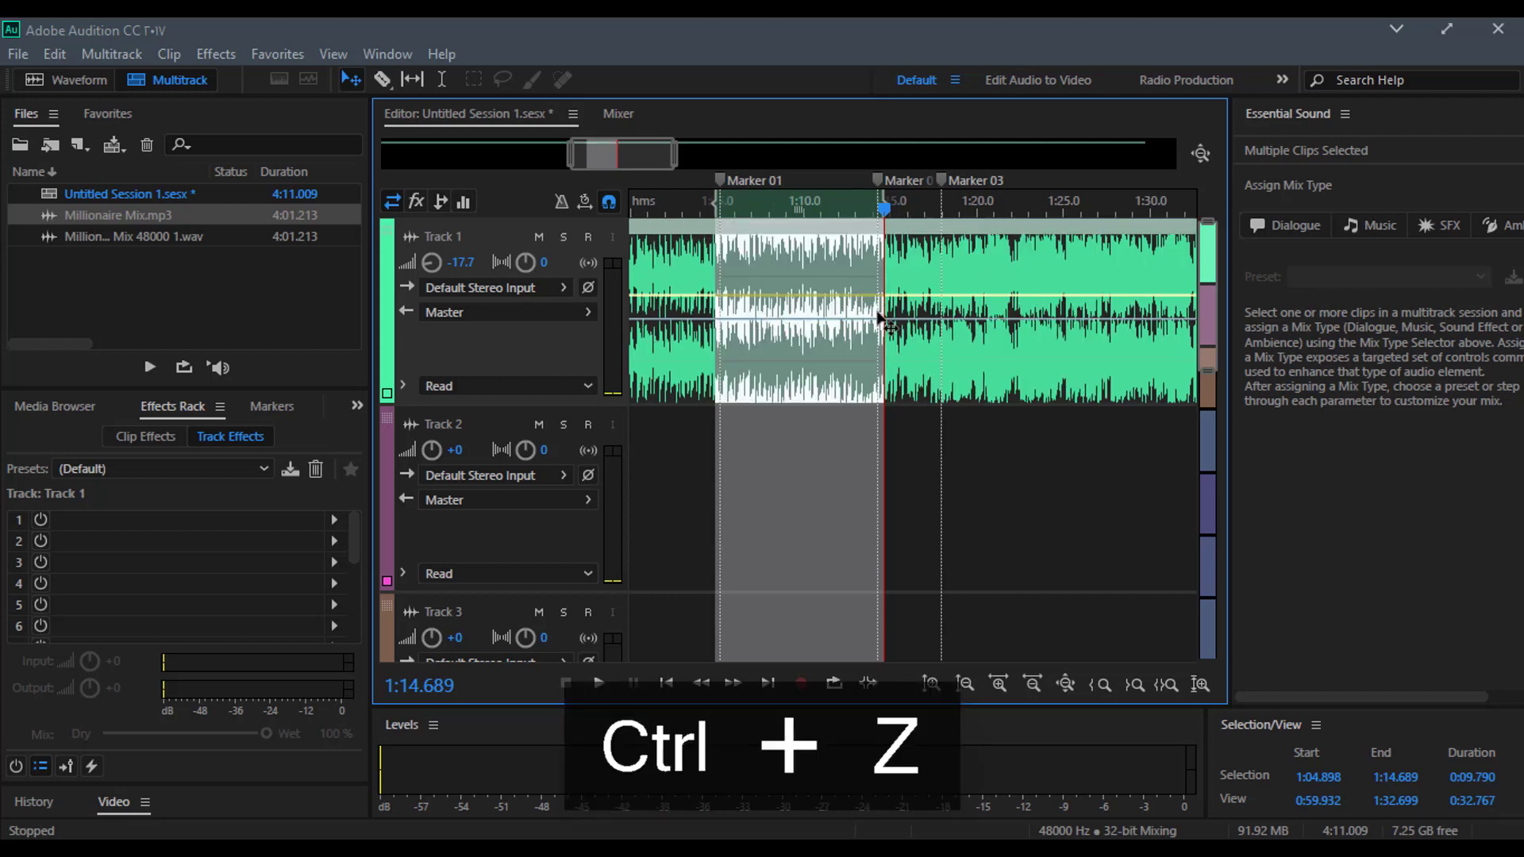
{"action": "left_click", "coordinate": [904, 425]}
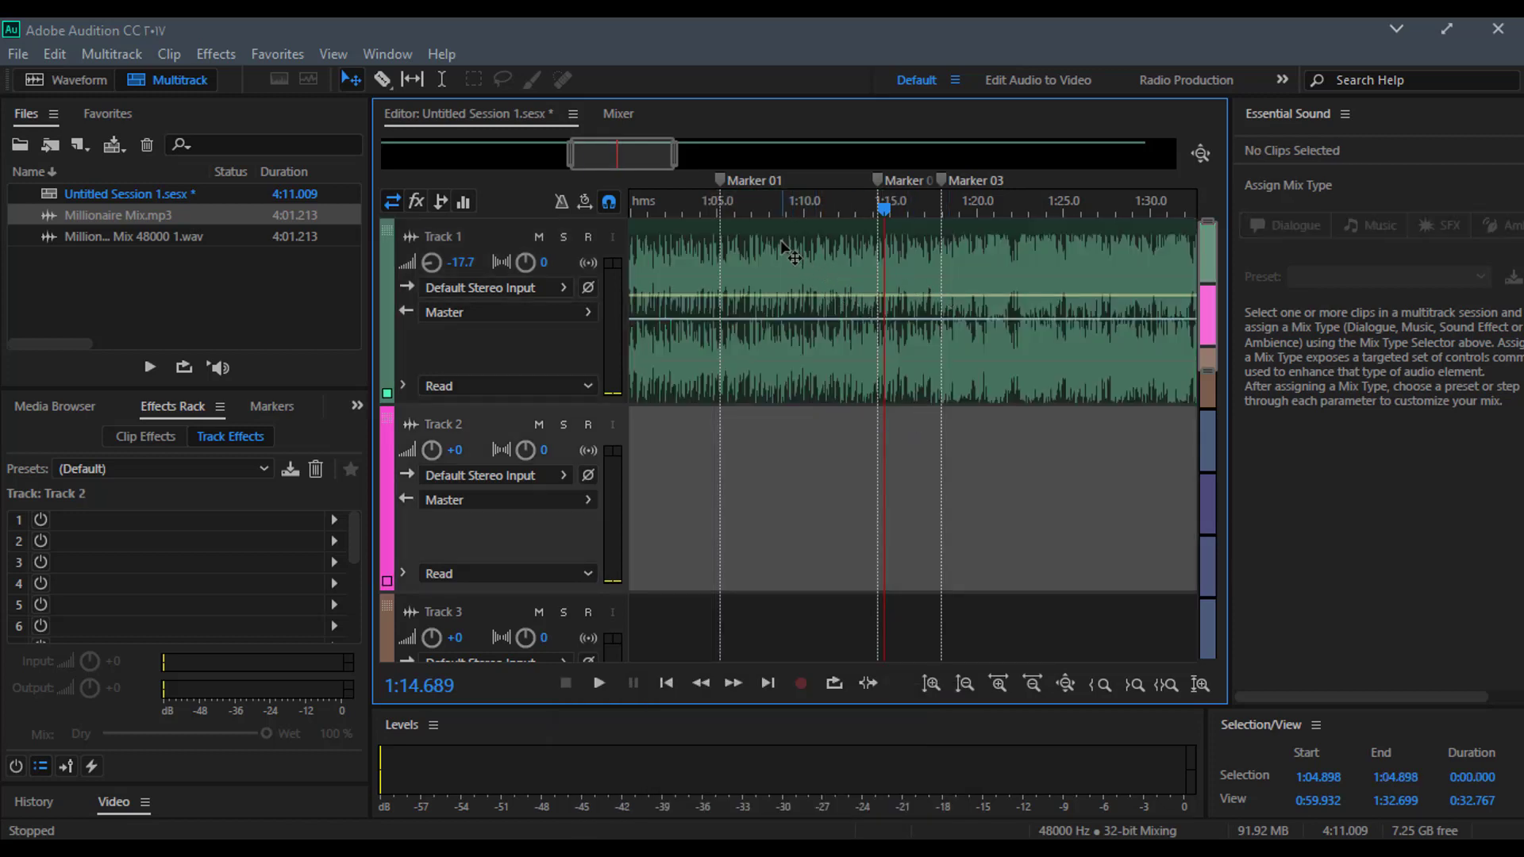
Step: Play on from 1:14.689 and mark a new time selection from 1:18.946 to 1:25.616 during playback
{"action": "key", "text": "space"}
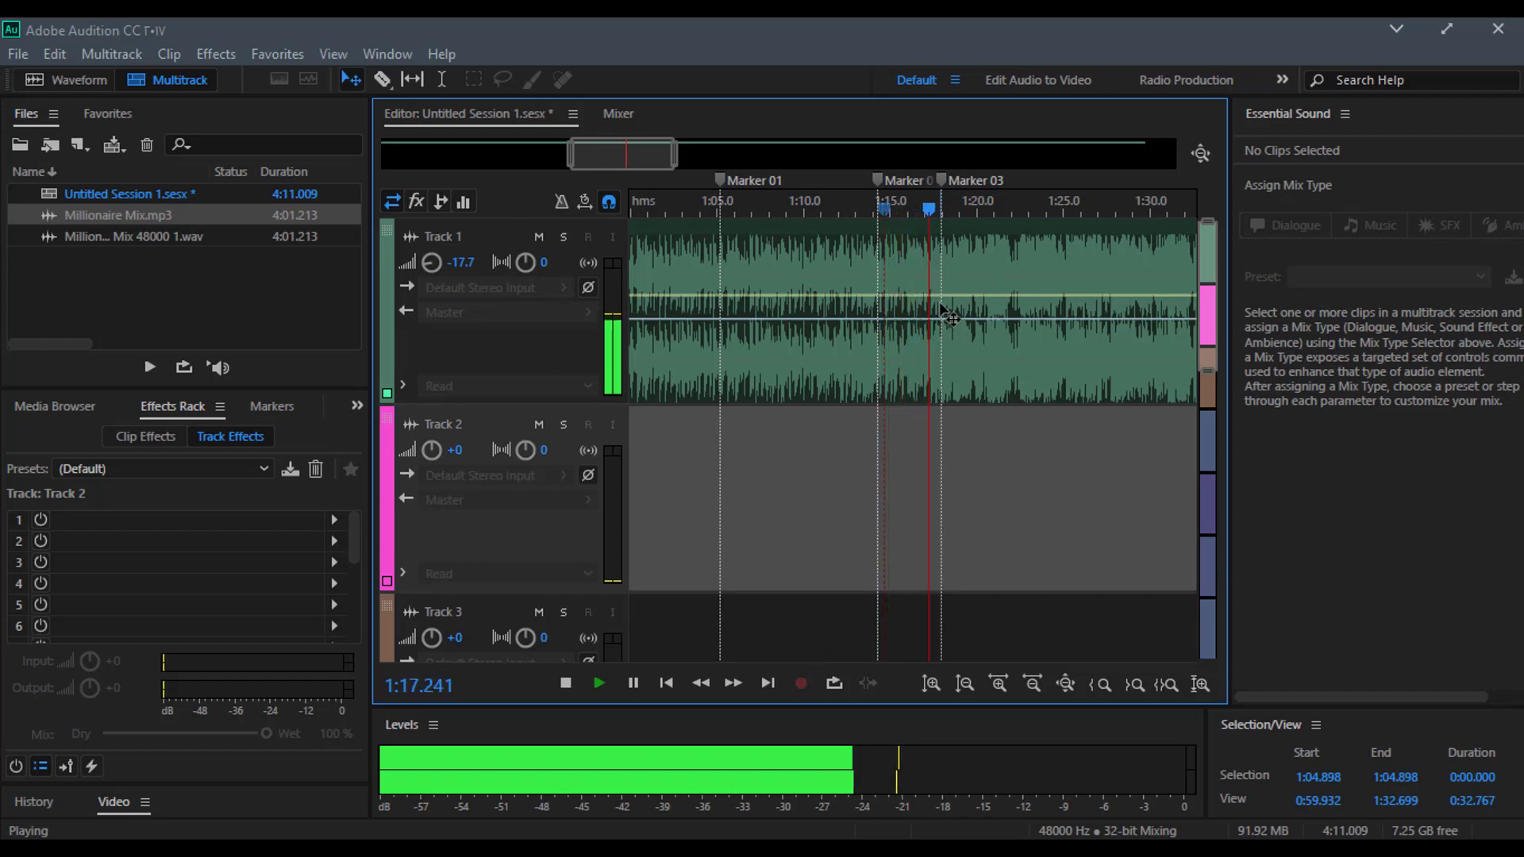
{"action": "key", "text": "shift+End"}
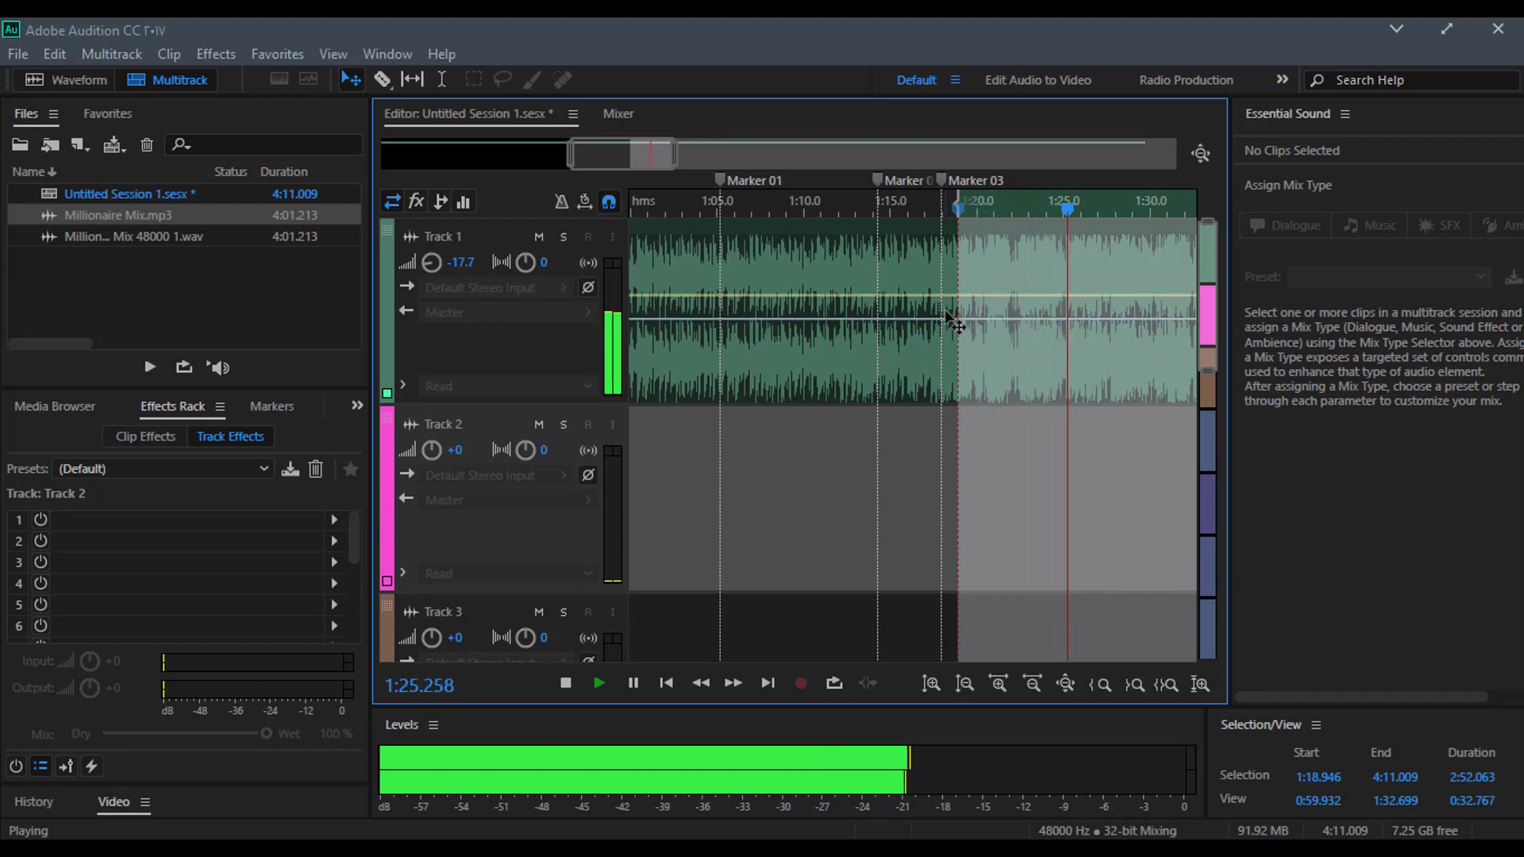
{"action": "key", "text": "space"}
{"action": "key", "text": "o"}
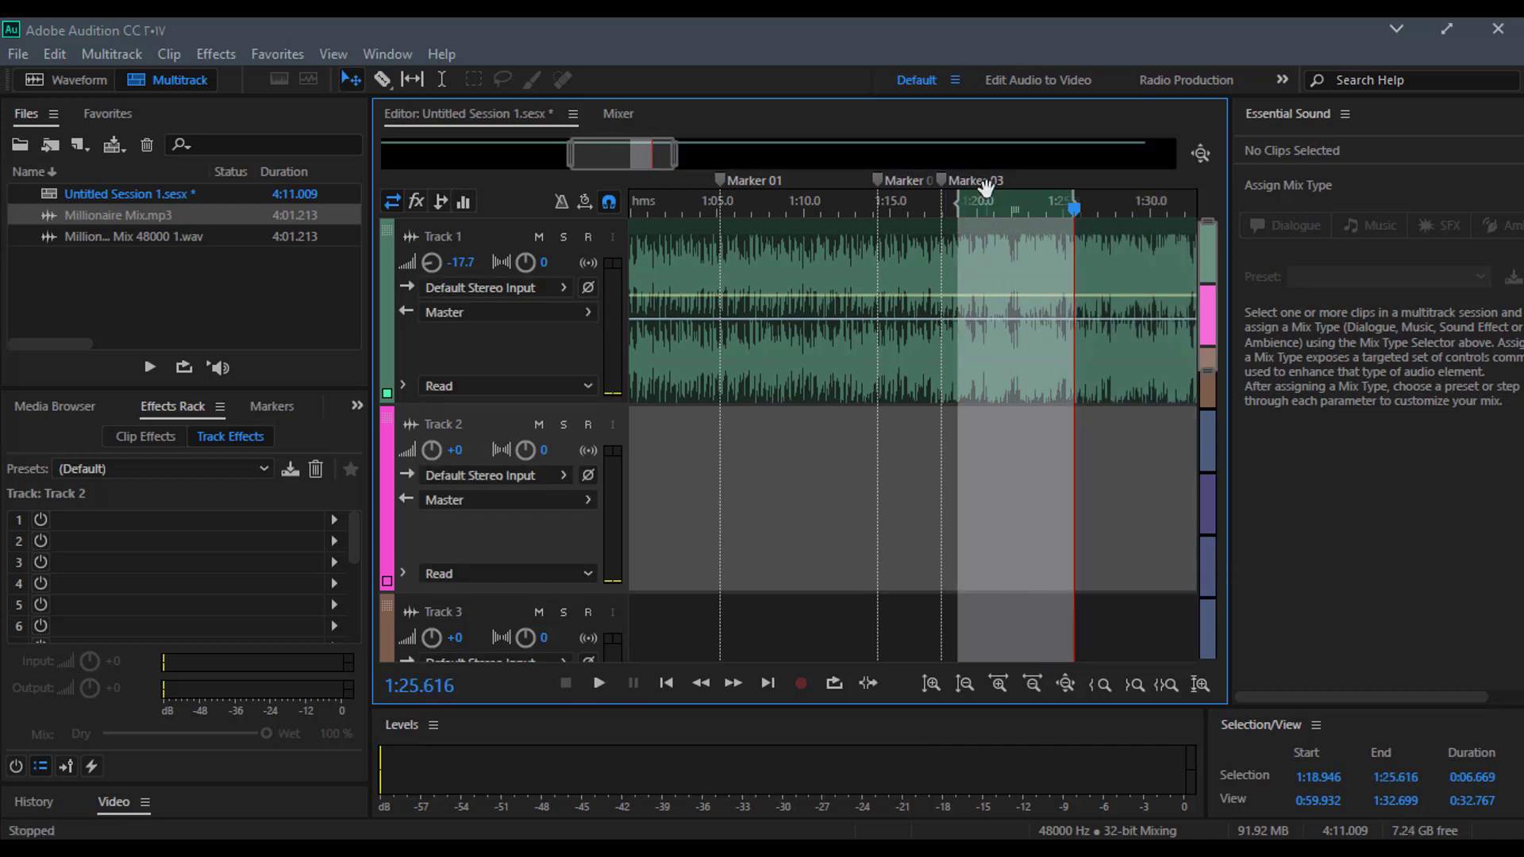
Step: Delete the 1:18.946 to 1:25.616 range from the Track 1 clip, and undo that deletion
{"action": "left_click", "coordinate": [997, 314]}
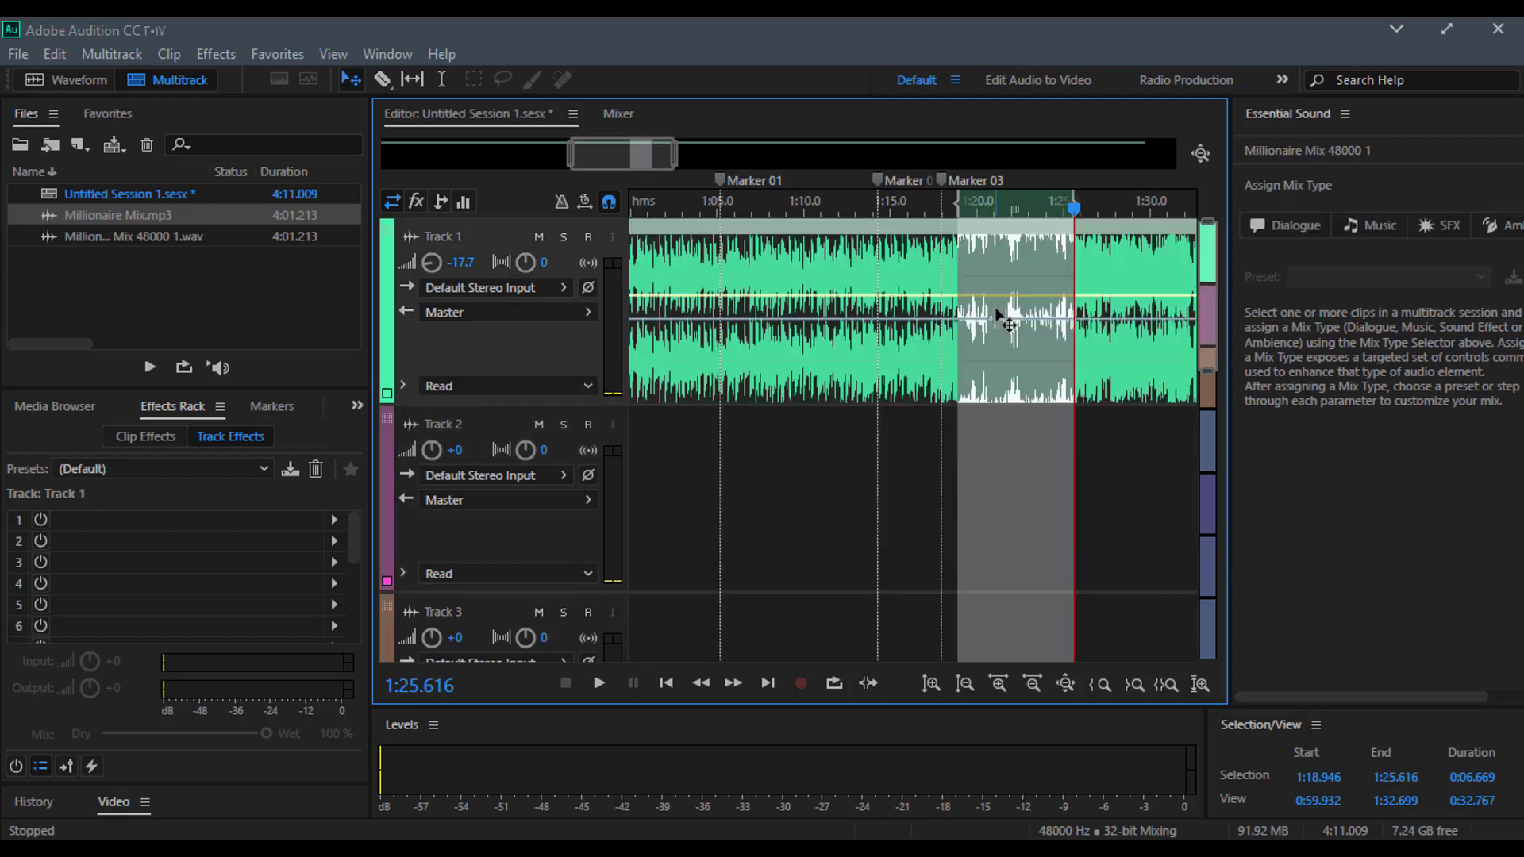
{"action": "key", "text": "Delete"}
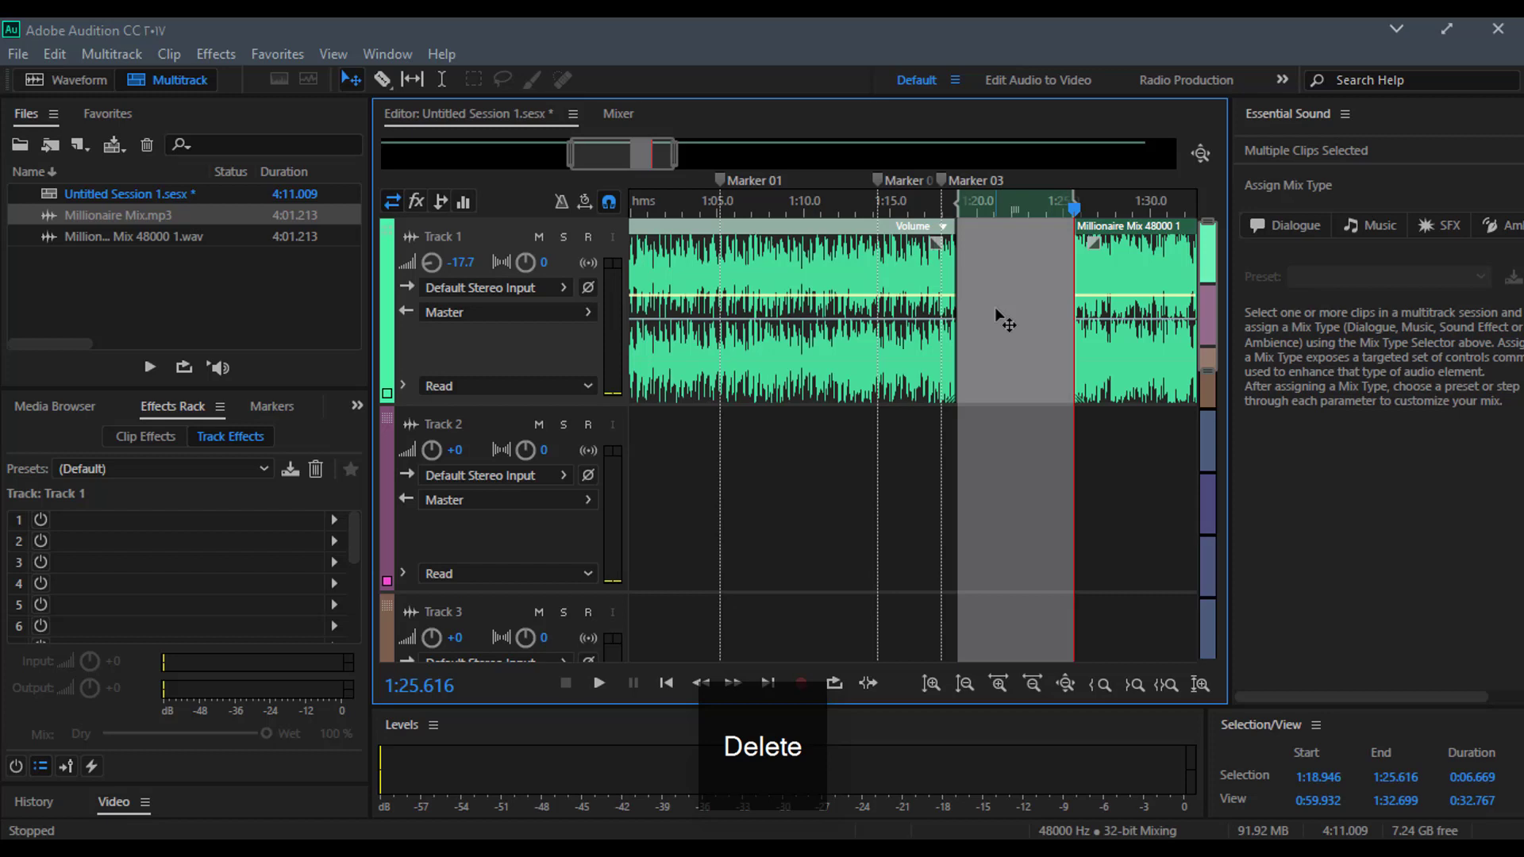
{"action": "key", "text": "ctrl+z"}
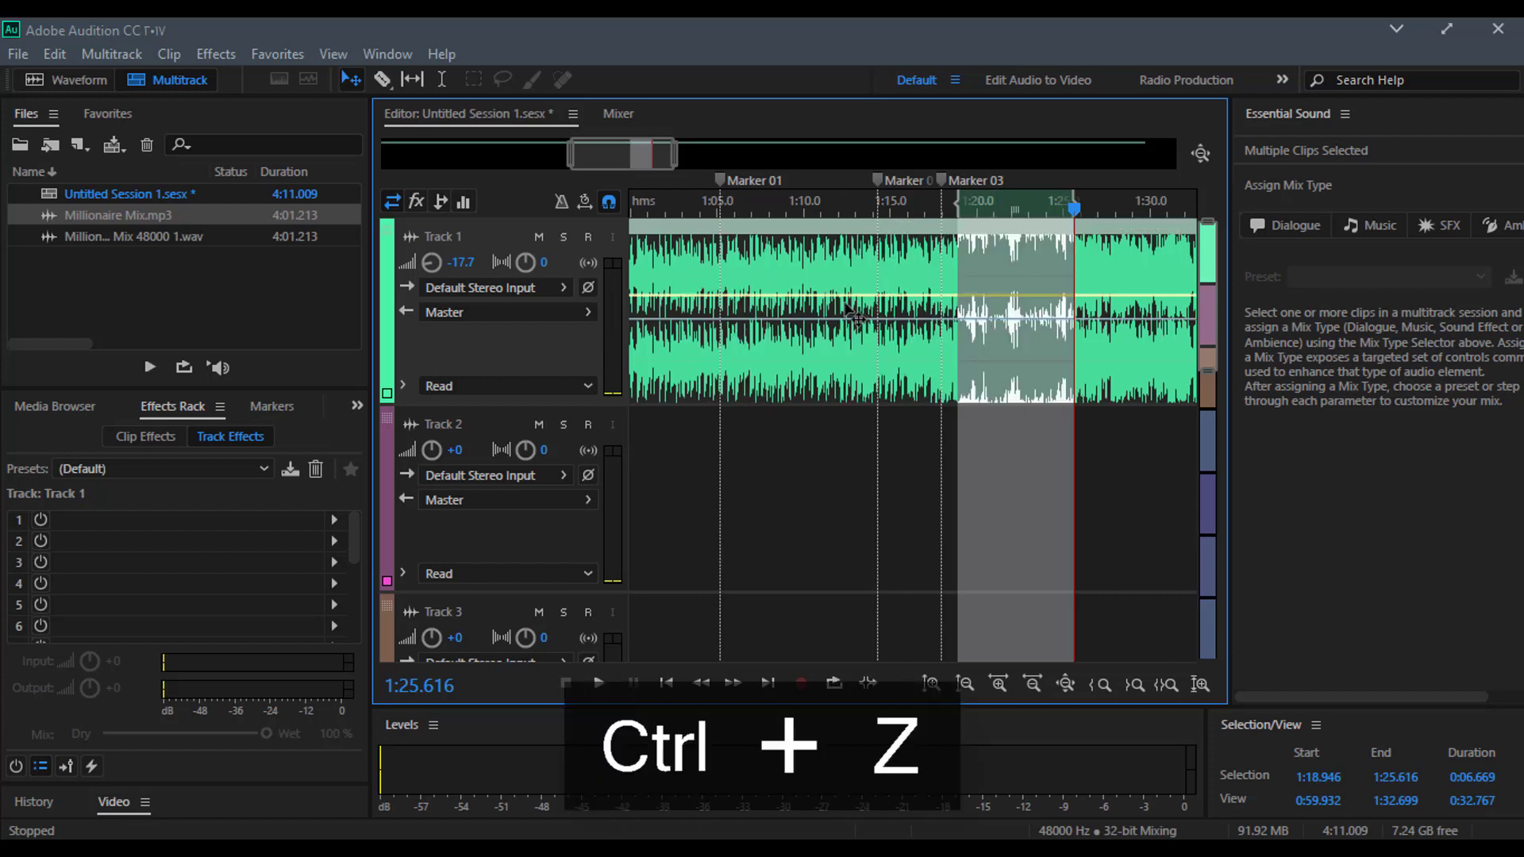
Step: Undo the earlier edits back past the three added markers until the Track 3 clip is restored, and select the Track 1 clip
{"action": "key", "text": "ctrl+z"}
{"action": "key", "text": "ctrl+z"}
{"action": "key", "text": "ctrl+z"}
{"action": "key", "text": "ctrl+z"}
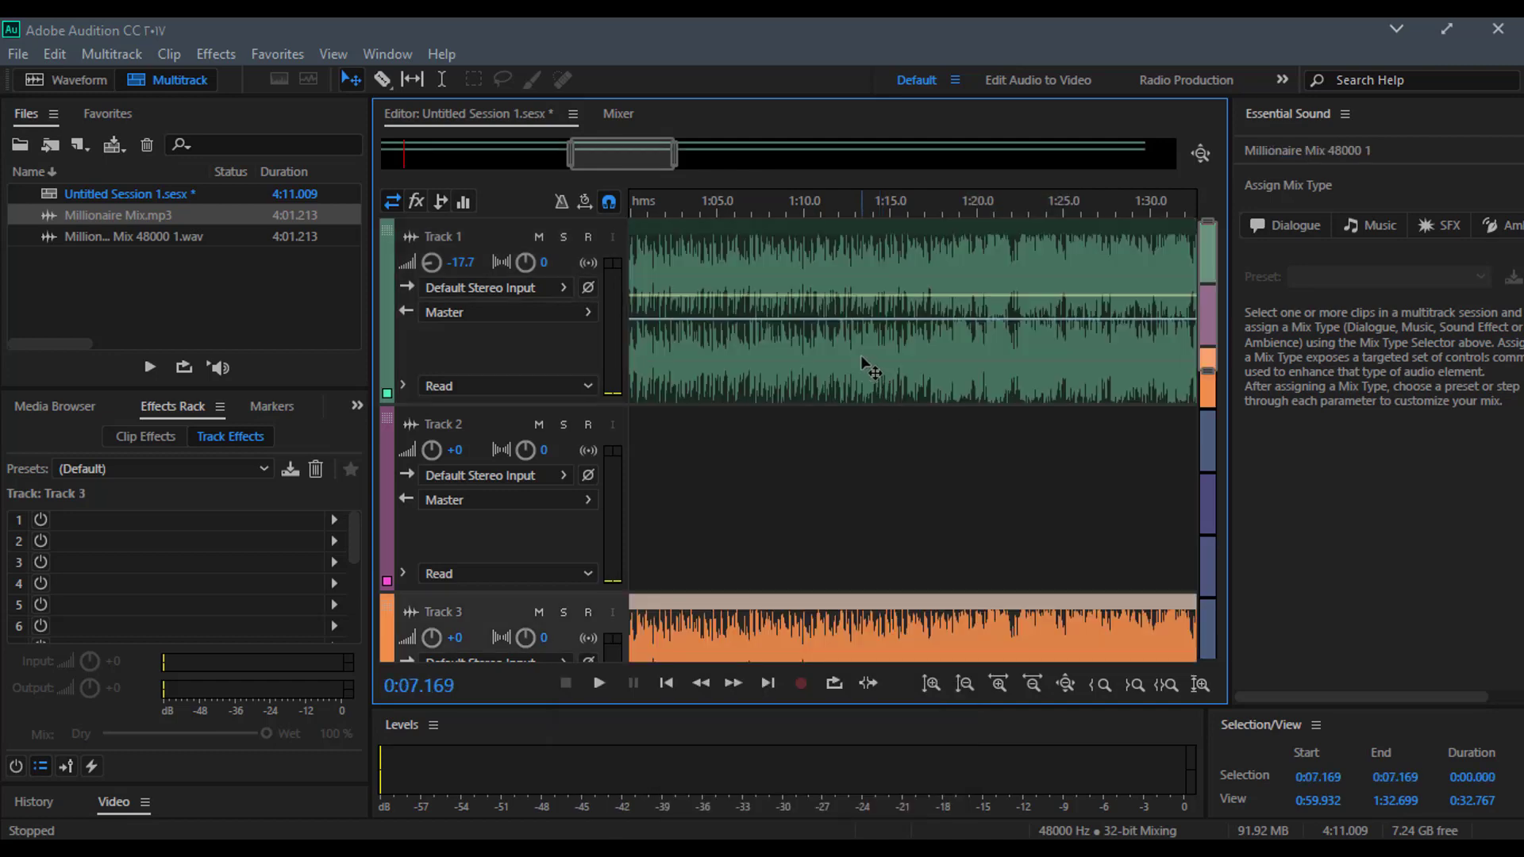
{"action": "left_click", "coordinate": [861, 358]}
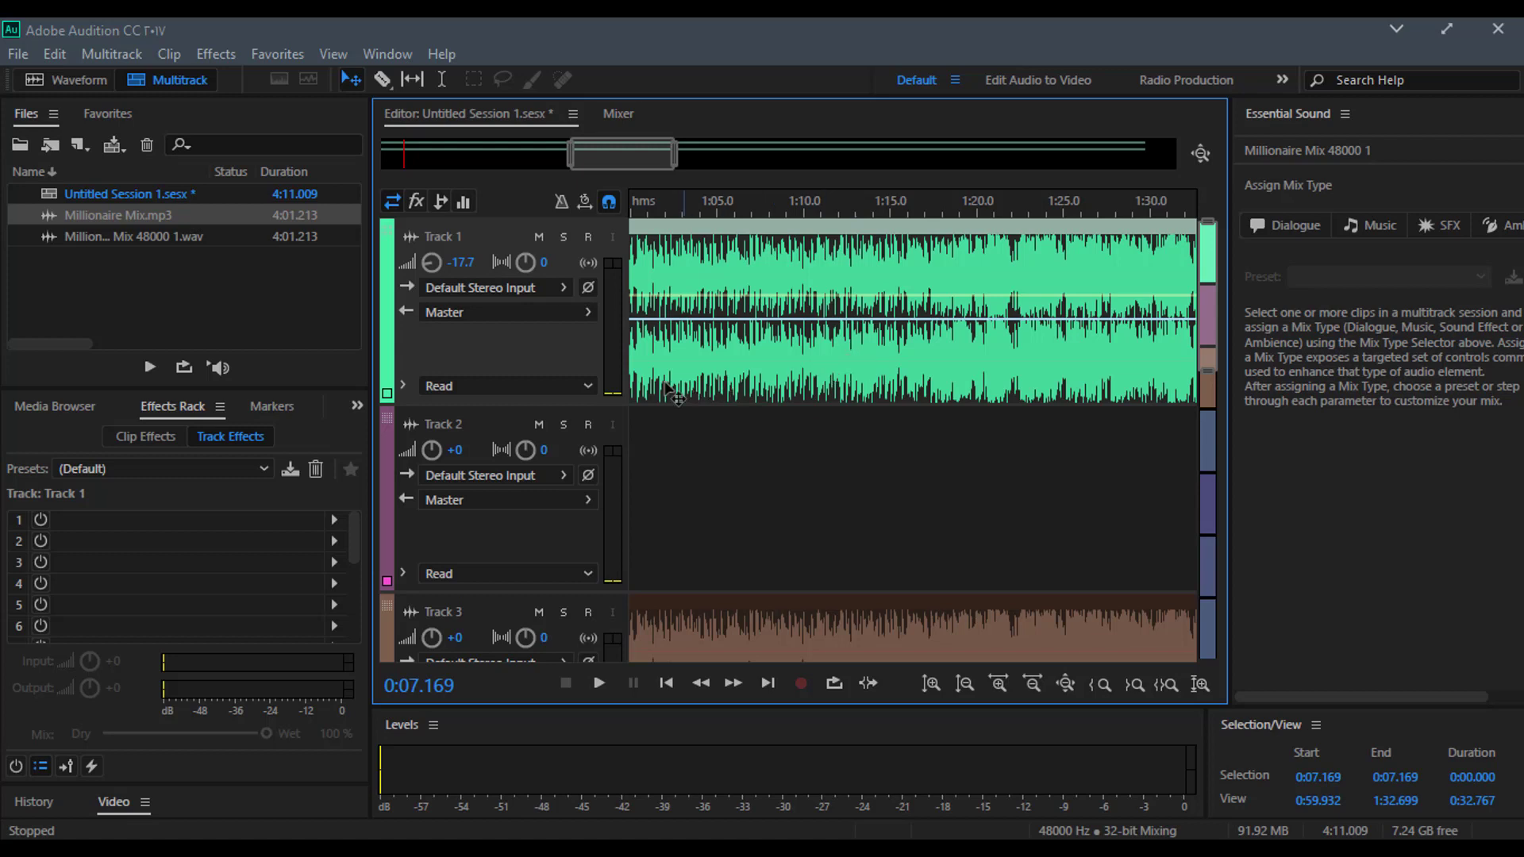
Step: Look through the Edit and Tools command groups in the keyboard shortcut list, and close it without changes
{"action": "key", "text": "alt+k"}
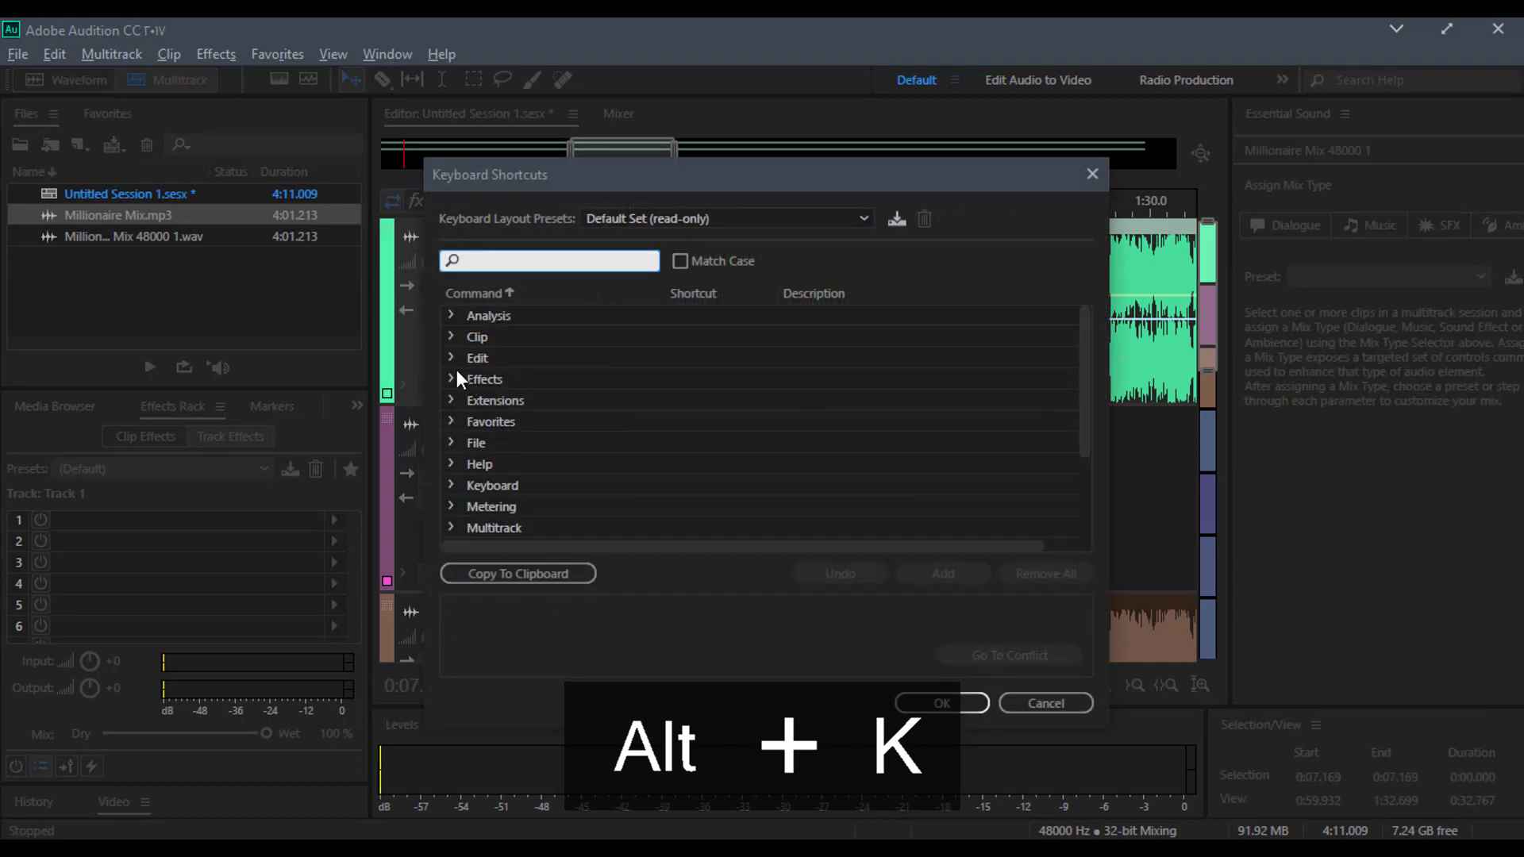
{"action": "left_click", "coordinate": [450, 357]}
{"action": "scroll", "coordinate": [530, 422], "scroll_direction": "down", "scroll_amount": 15}
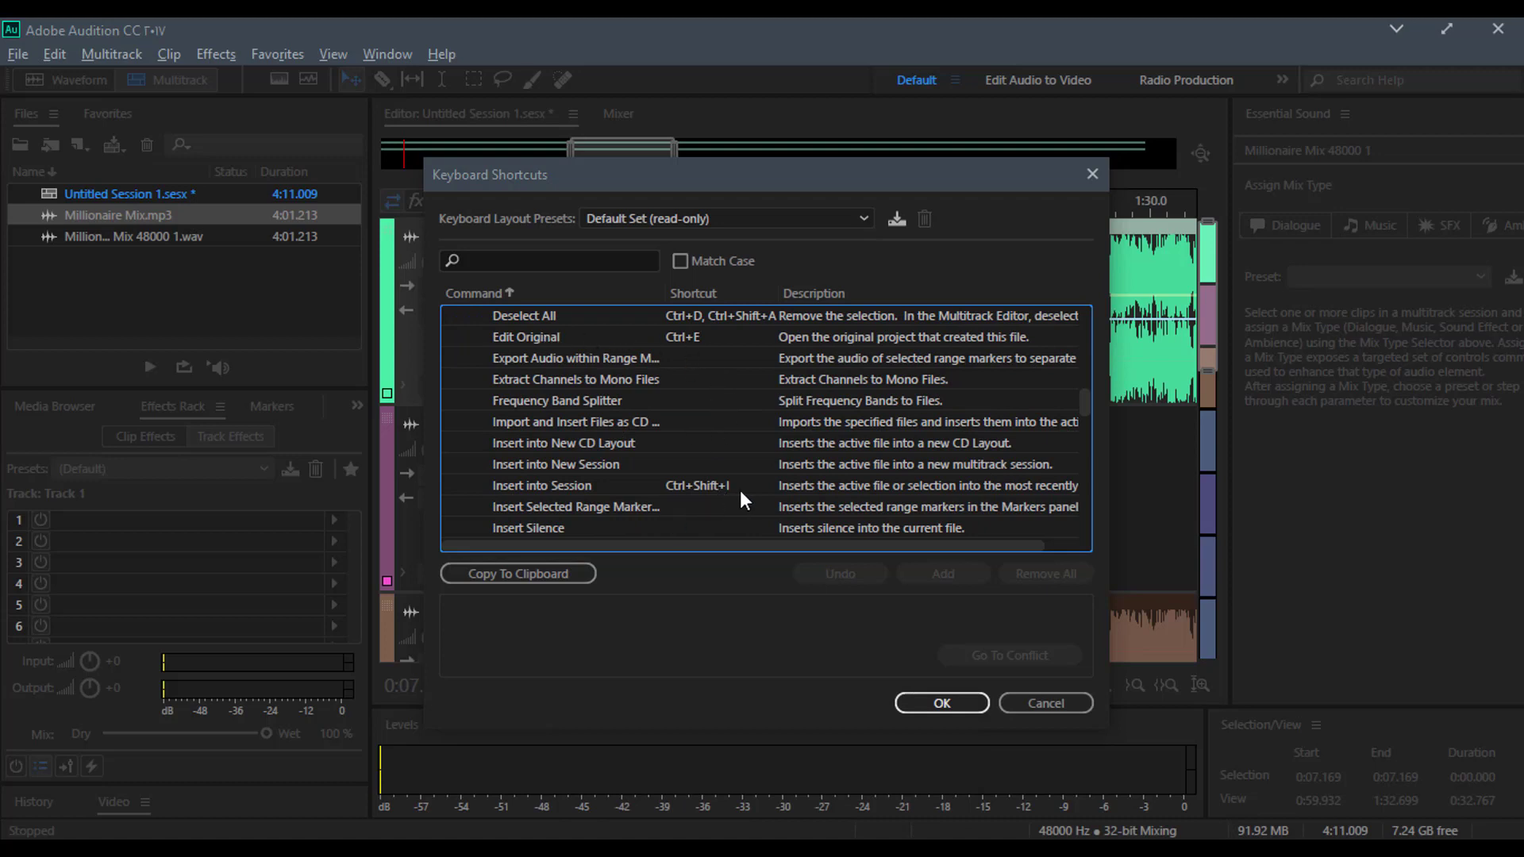
{"action": "scroll", "coordinate": [740, 489], "scroll_direction": "down", "scroll_amount": 3}
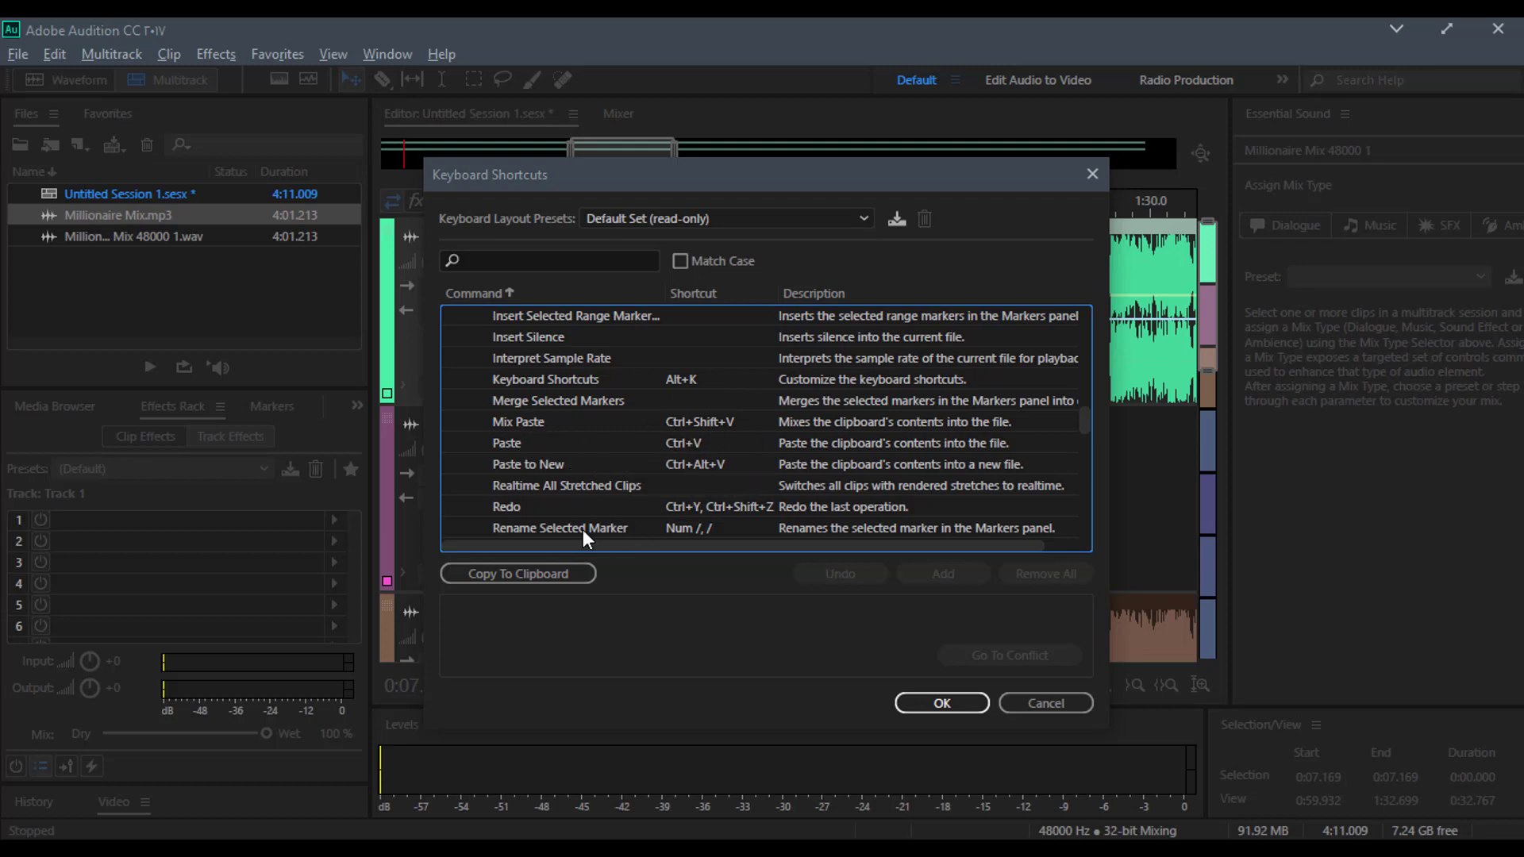
{"action": "scroll", "coordinate": [582, 531], "scroll_direction": "down", "scroll_amount": 2}
{"action": "scroll", "coordinate": [673, 460], "scroll_direction": "down", "scroll_amount": 3}
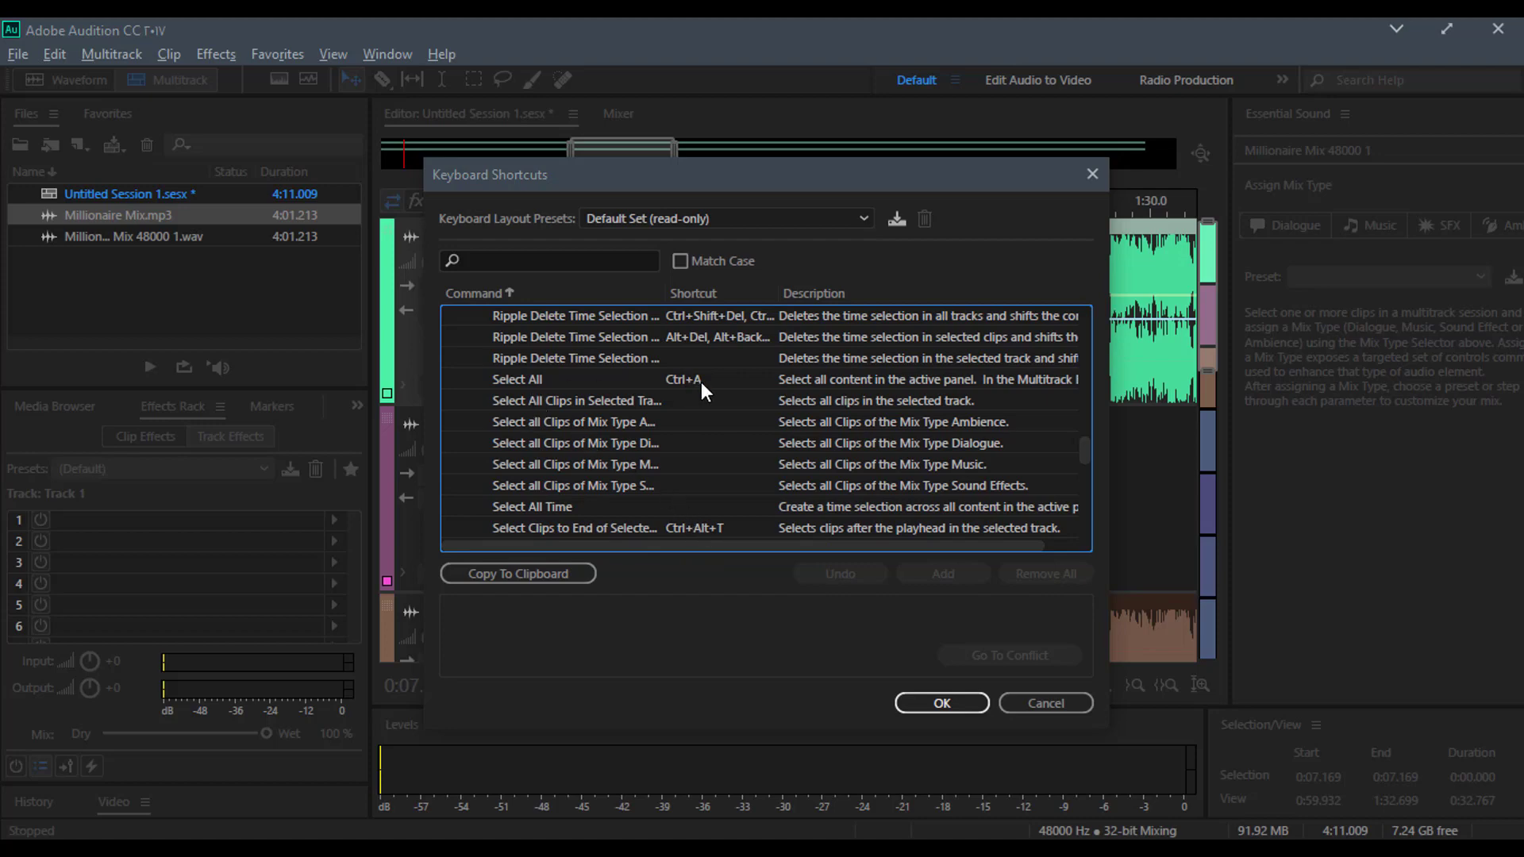
{"action": "scroll", "coordinate": [702, 383], "scroll_direction": "down", "scroll_amount": 12}
{"action": "scroll", "coordinate": [494, 436], "scroll_direction": "down", "scroll_amount": 1}
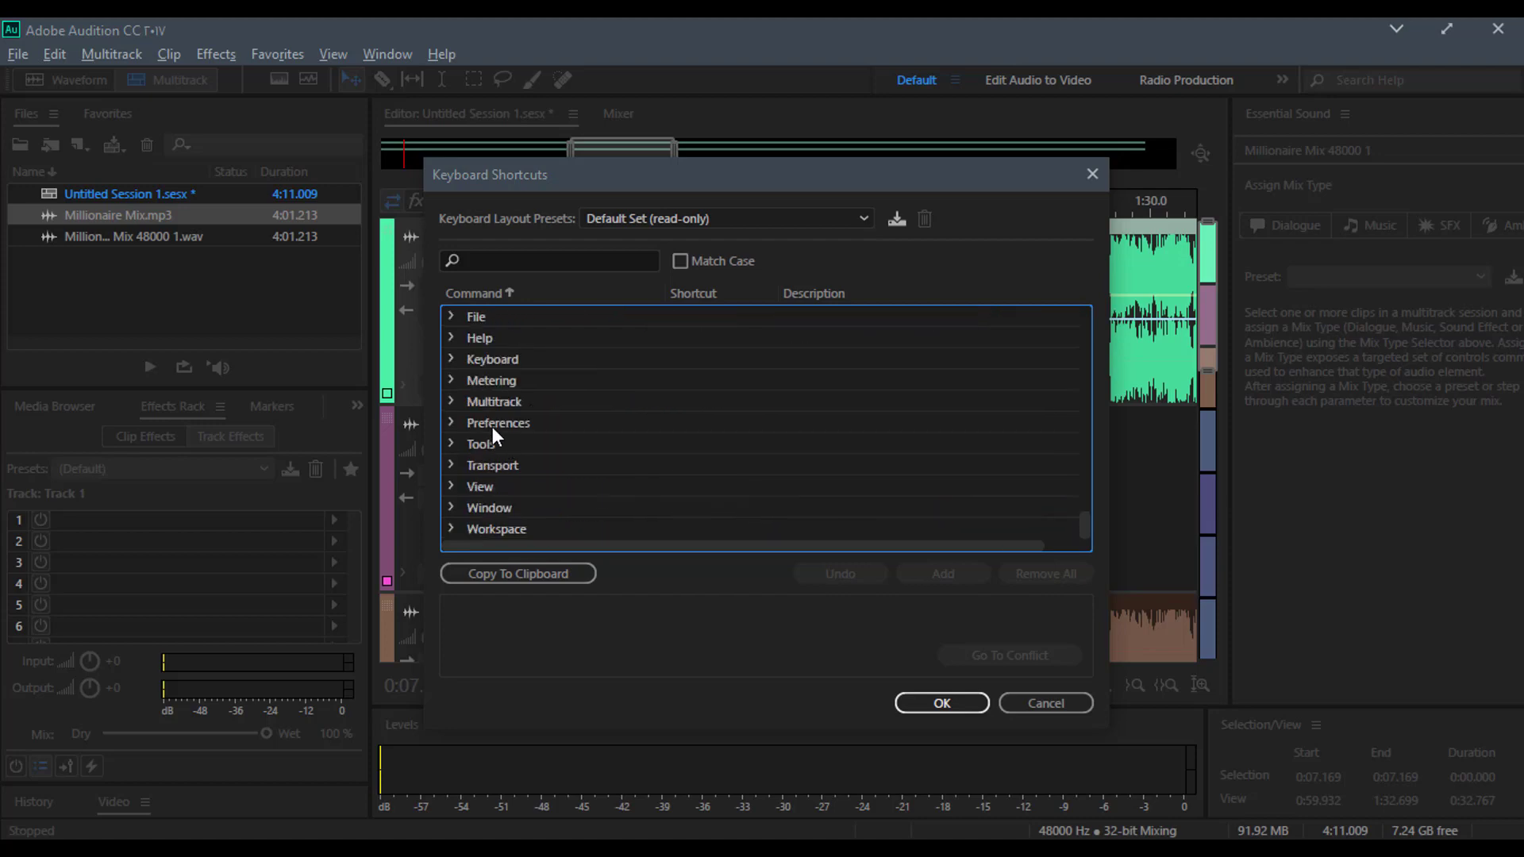
{"action": "left_click", "coordinate": [449, 442]}
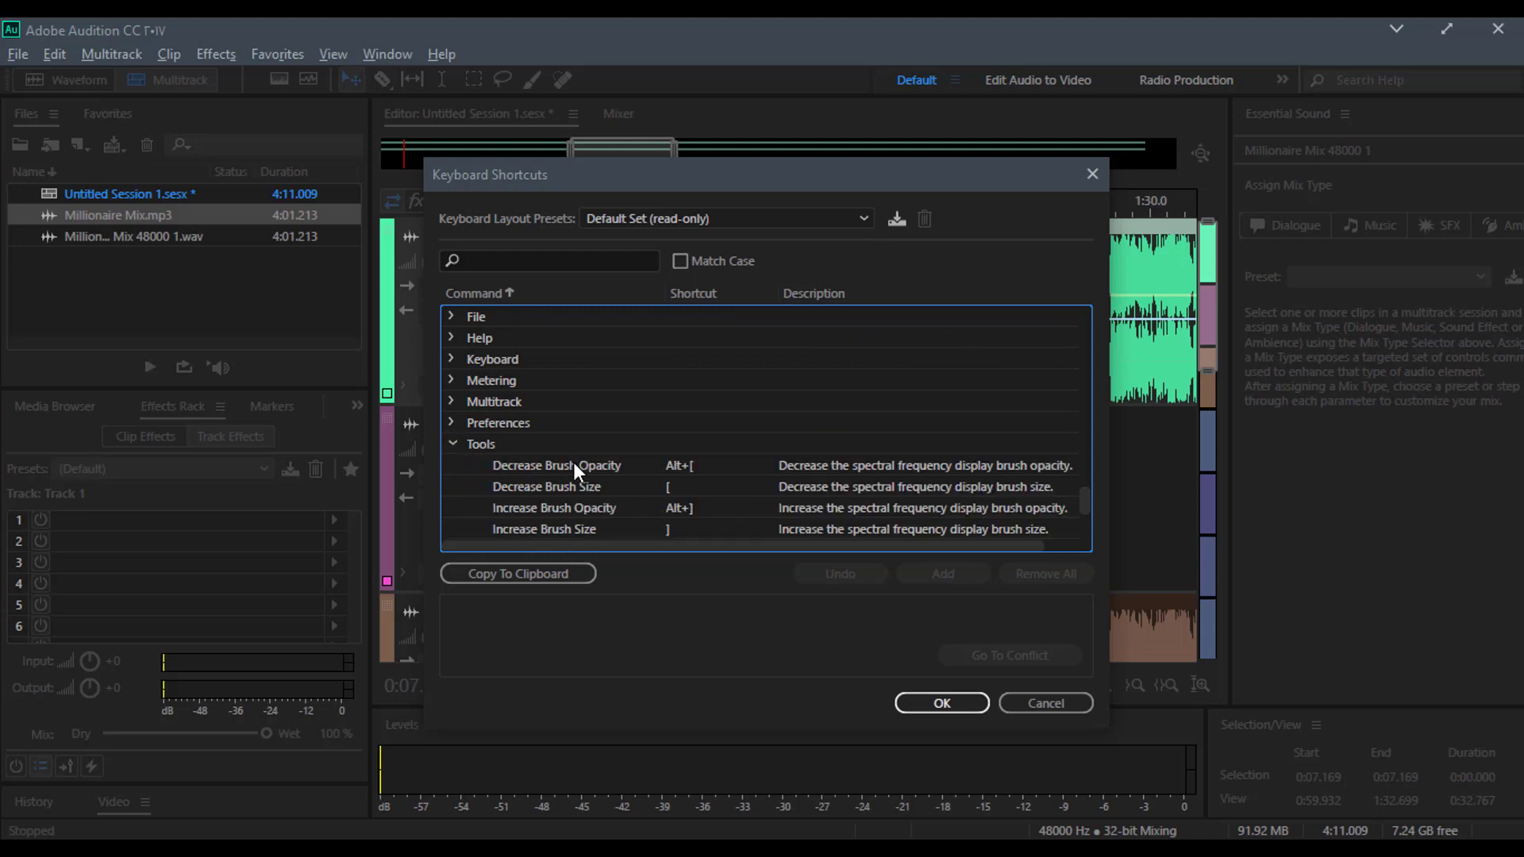
{"action": "left_click", "coordinate": [1046, 703]}
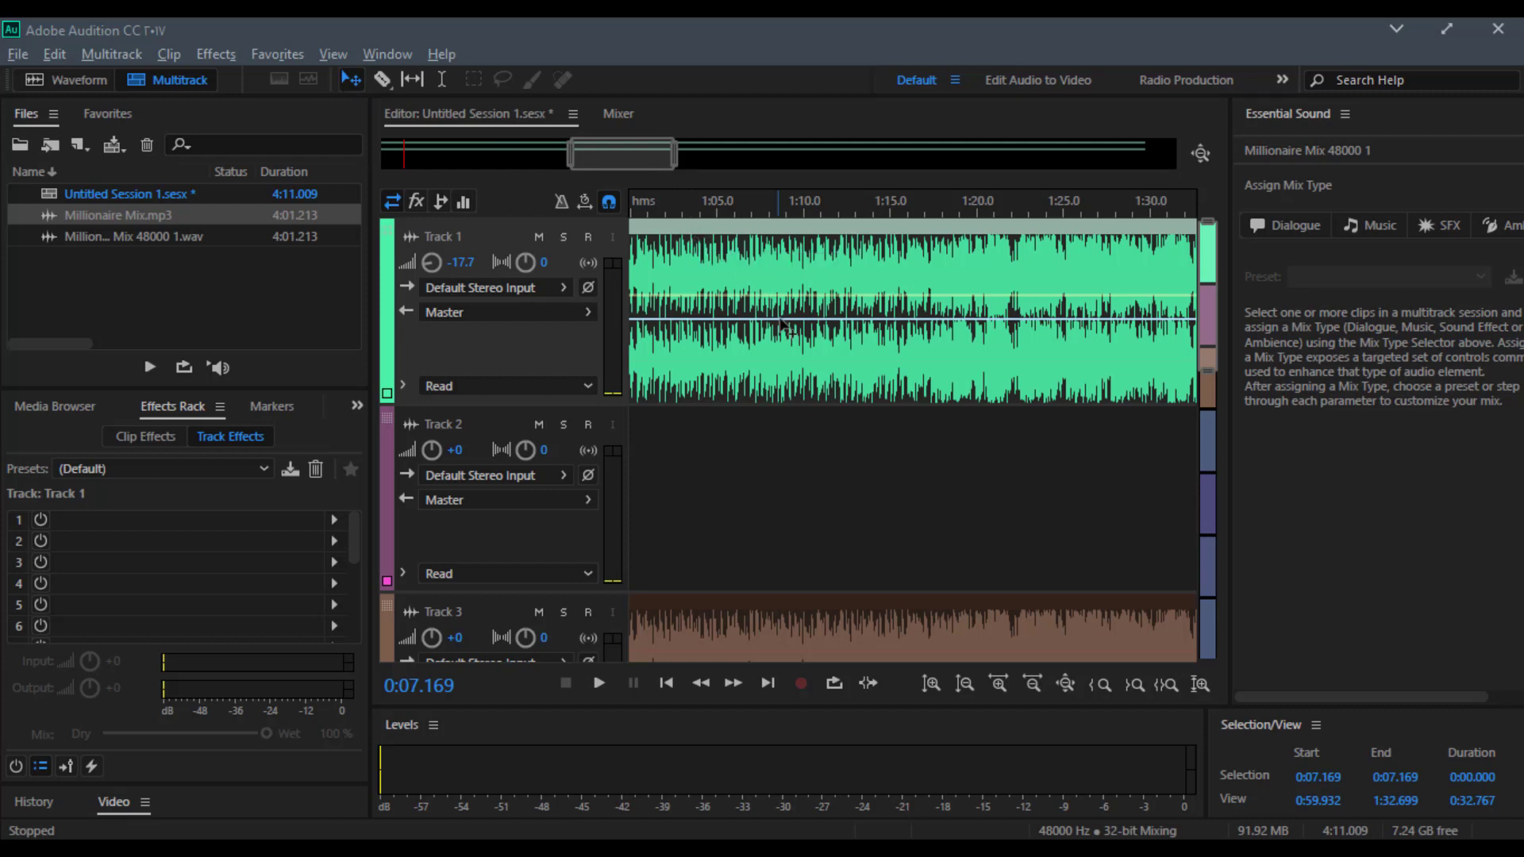
Step: Split the Track 1 clip with the Razor tool at about 1:03.6, 1:09.6, 1:17.5 and 1:25
{"action": "key", "text": "r"}
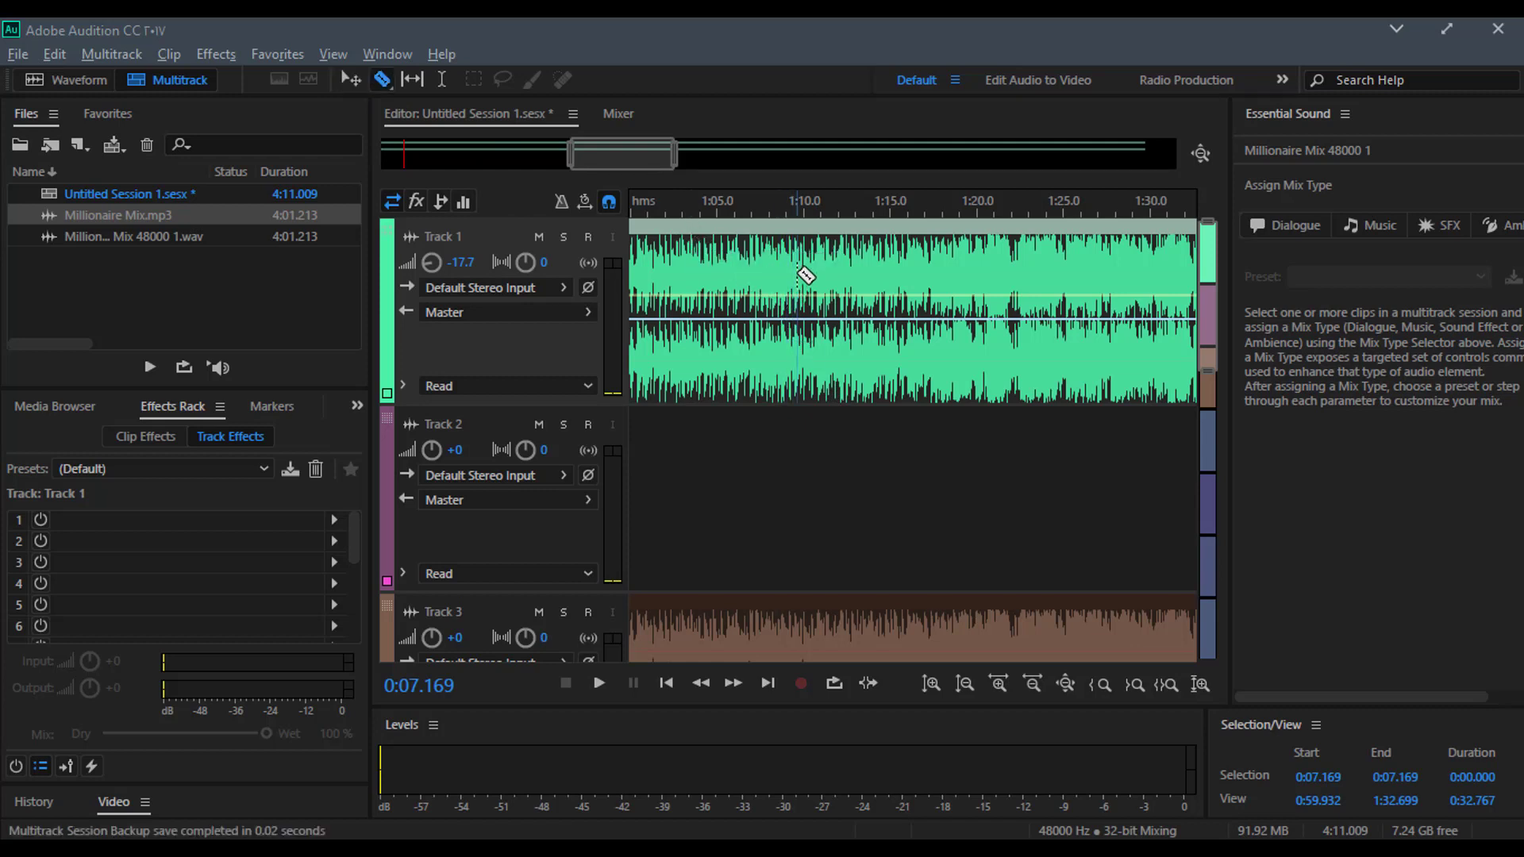
{"action": "left_click", "coordinate": [797, 277]}
{"action": "left_click", "coordinate": [935, 278]}
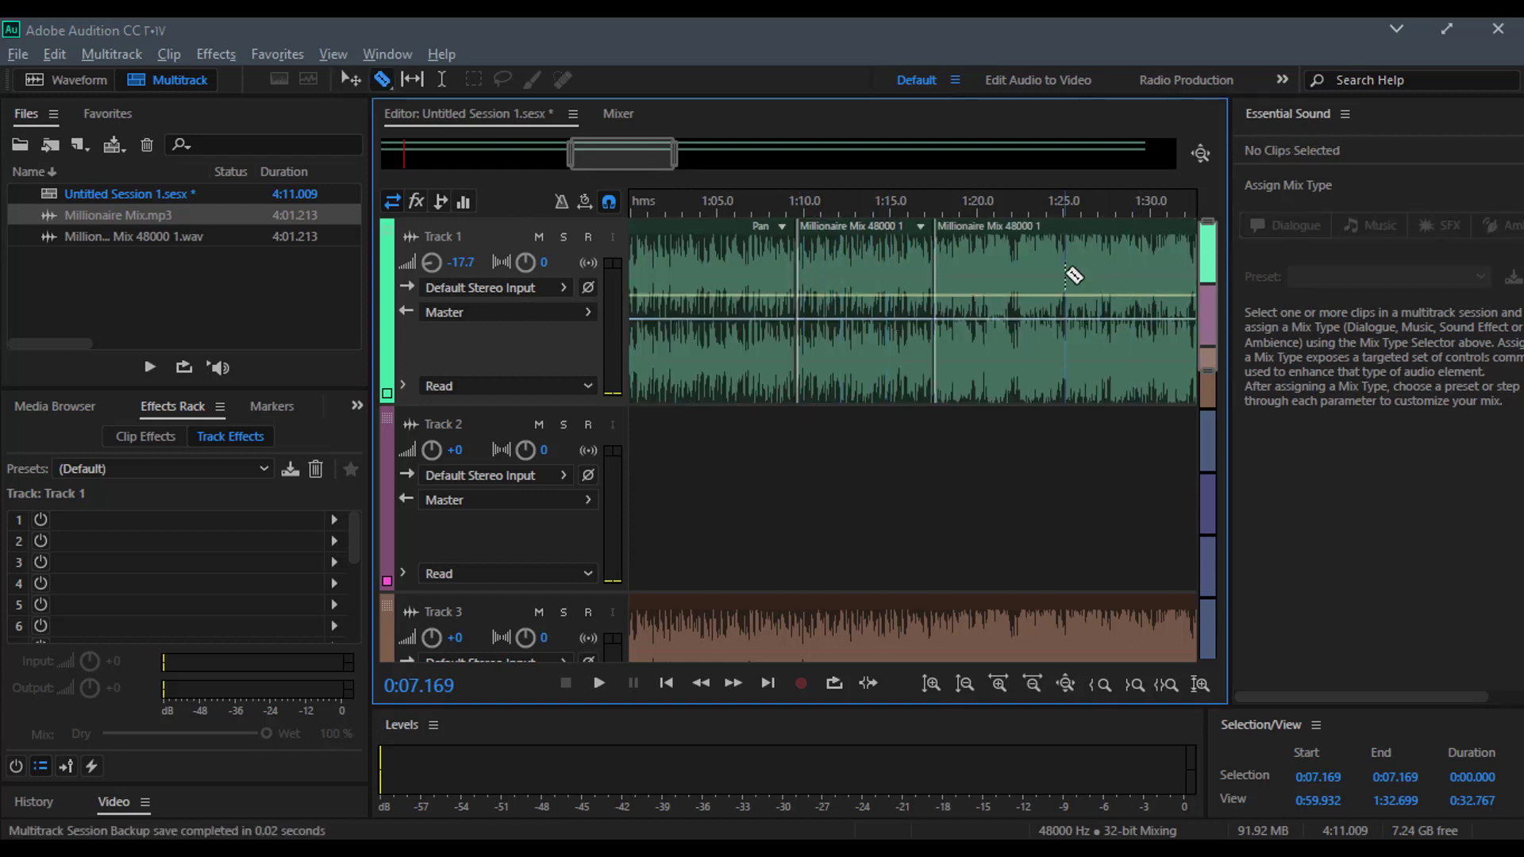
{"action": "left_click", "coordinate": [1065, 273]}
{"action": "left_click", "coordinate": [693, 266]}
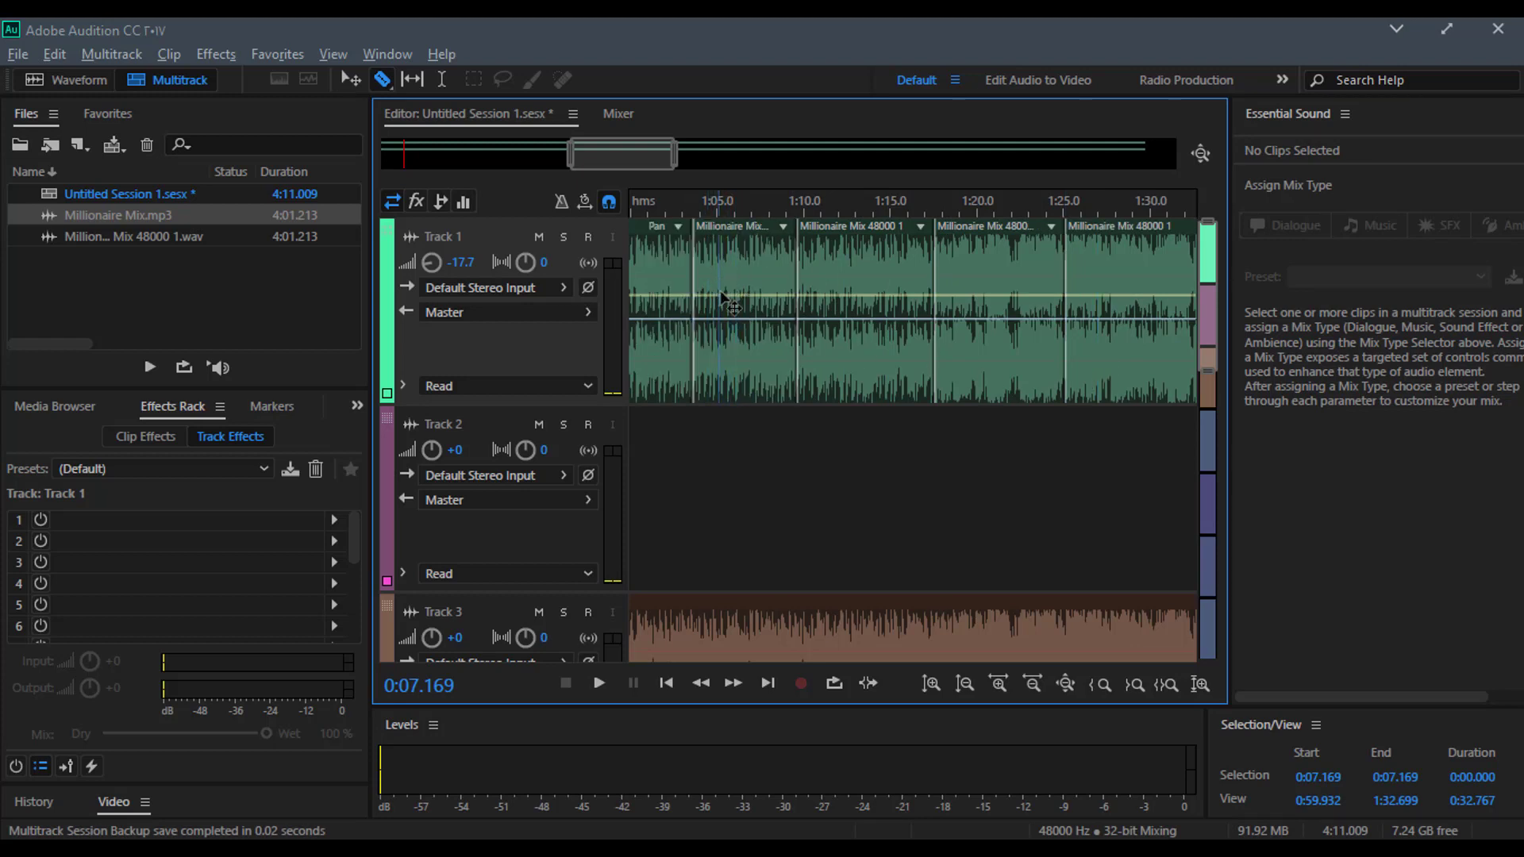
Step: Move the Track 1 pieces starting at about 1:03.6 and 1:17.5 down onto Track 2 at the same times
{"action": "key", "text": "v"}
{"action": "left_click_drag", "start_coordinate": [757, 372], "coordinate": [753, 515]}
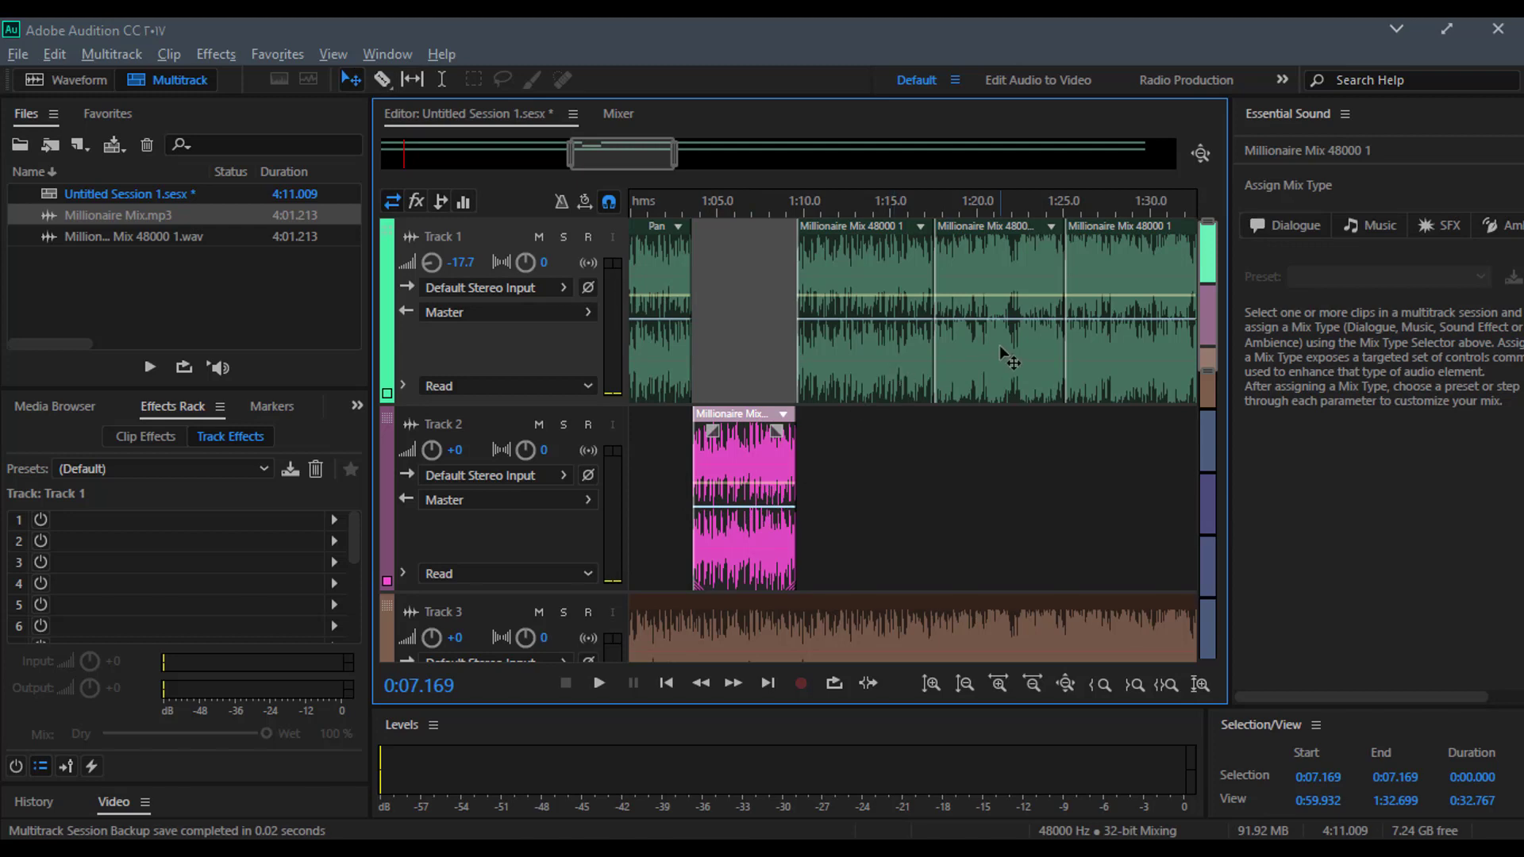
{"action": "left_click_drag", "start_coordinate": [1014, 364], "coordinate": [1012, 496]}
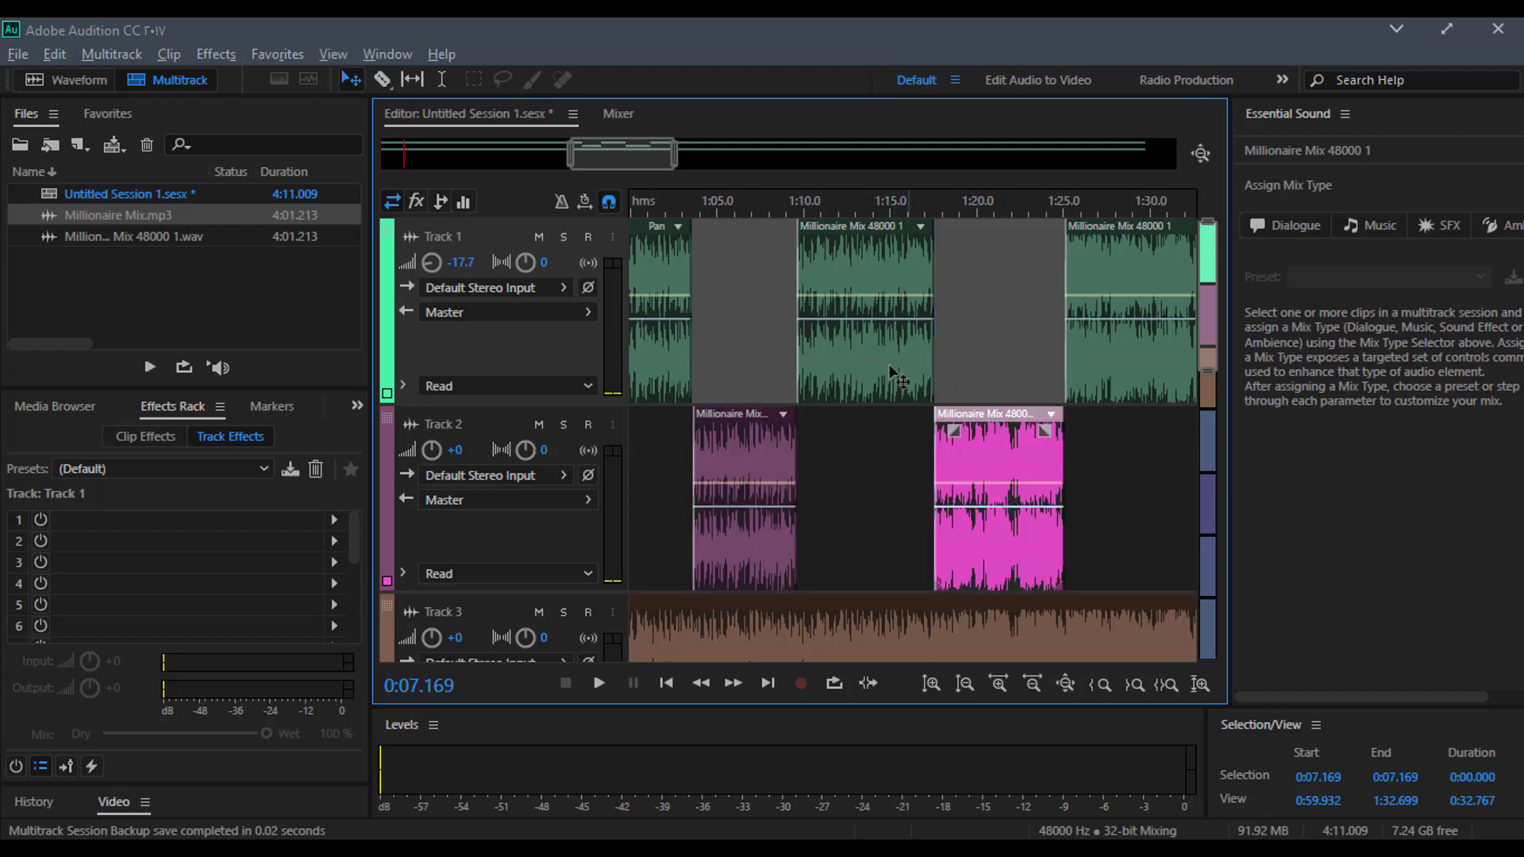
Step: Try the Slip tool on two of the remaining Track 1 pieces, and activate the Time Selection tool
{"action": "left_click", "coordinate": [413, 78]}
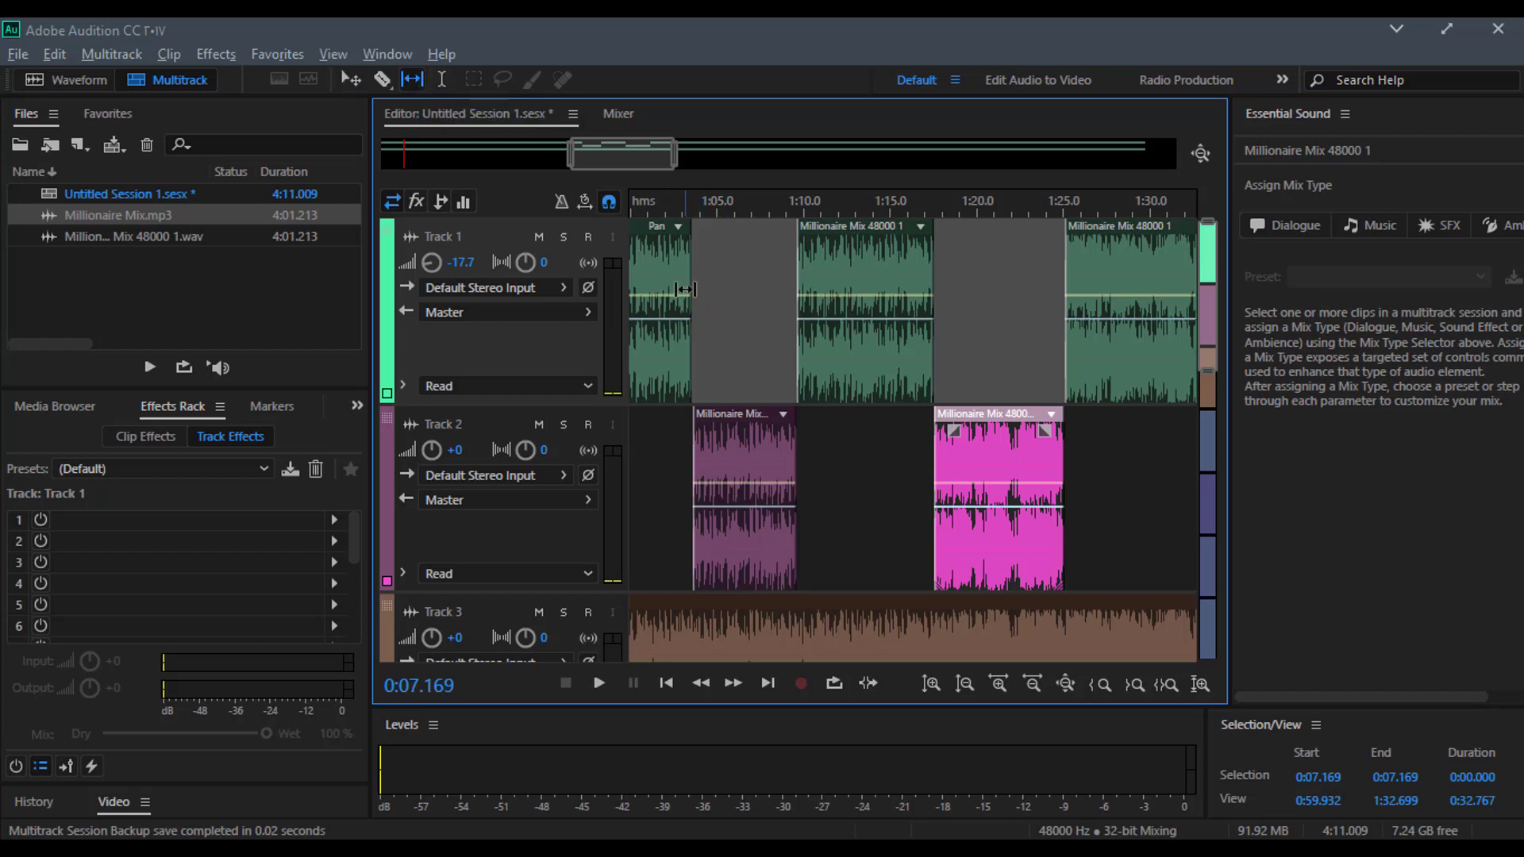
{"action": "left_click_drag", "start_coordinate": [675, 295], "coordinate": [673, 297]}
{"action": "mouse_move", "coordinate": [872, 291]}
{"action": "left_mouse_down"}
{"action": "mouse_move", "coordinate": [791, 300]}
{"action": "mouse_move", "coordinate": [871, 288]}
{"action": "left_mouse_up"}
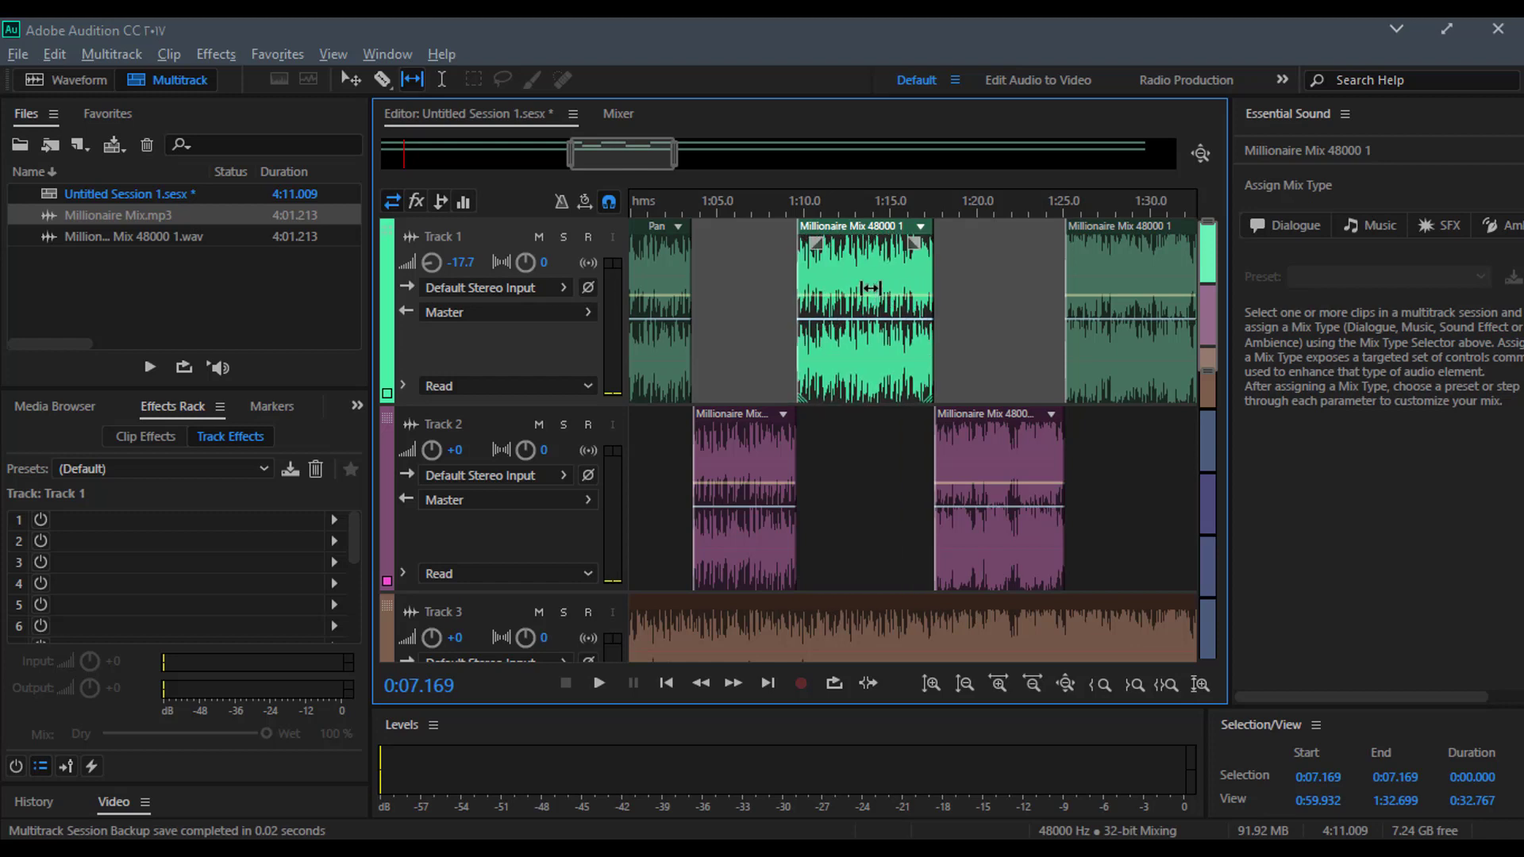
{"action": "left_click", "coordinate": [446, 76]}
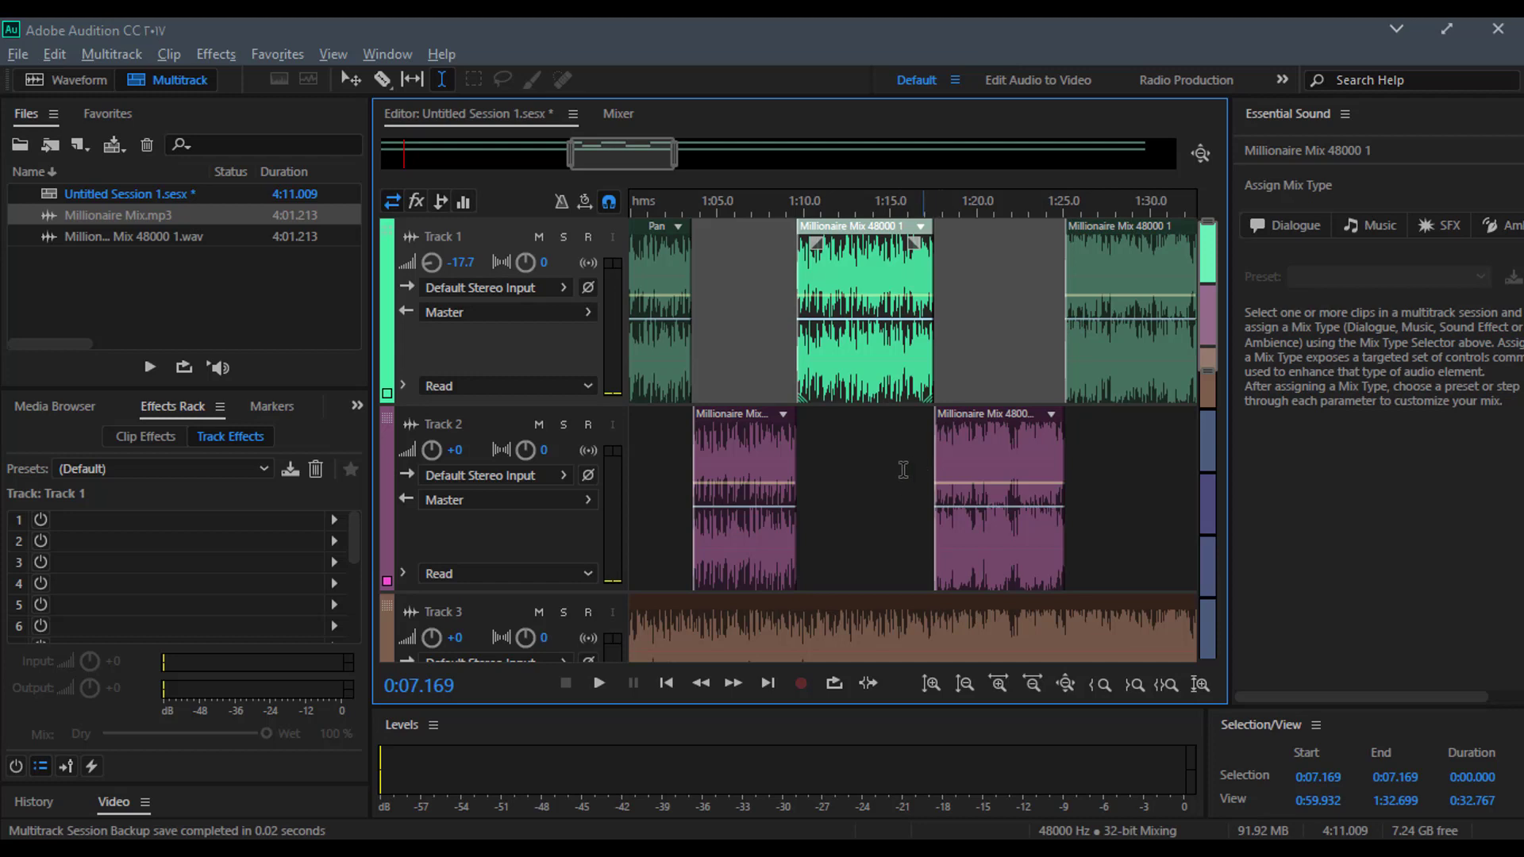
Step: Move both Track 2 clips back to Track 1, starting at about 1:05 and 1:16.3, so each overlaps the middle clip with a crossfade
{"action": "key", "text": "v"}
{"action": "left_click_drag", "start_coordinate": [774, 490], "coordinate": [802, 353]}
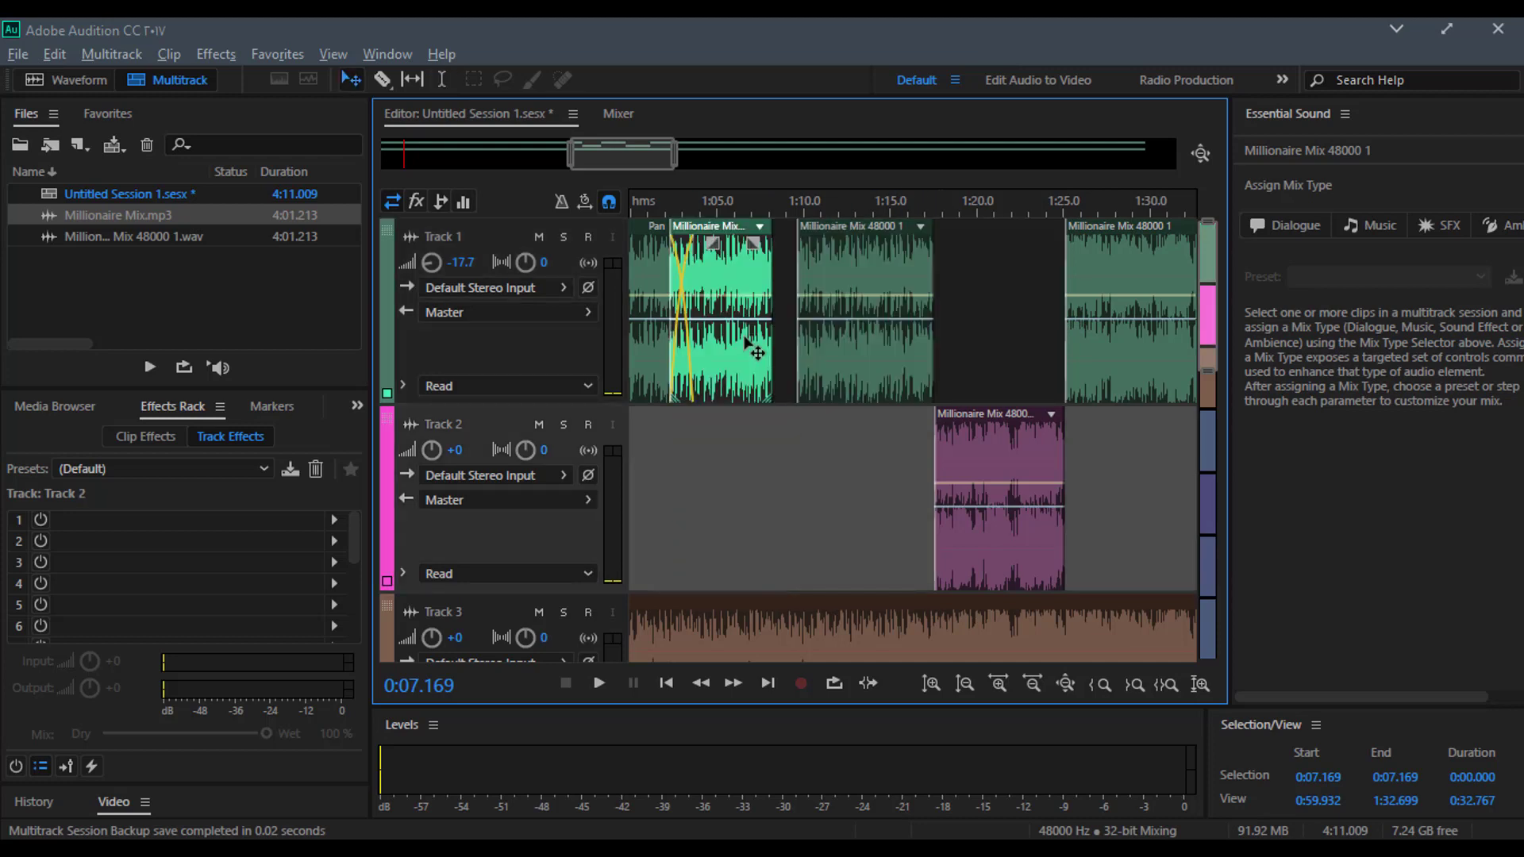
{"action": "left_click_drag", "start_coordinate": [980, 469], "coordinate": [965, 343]}
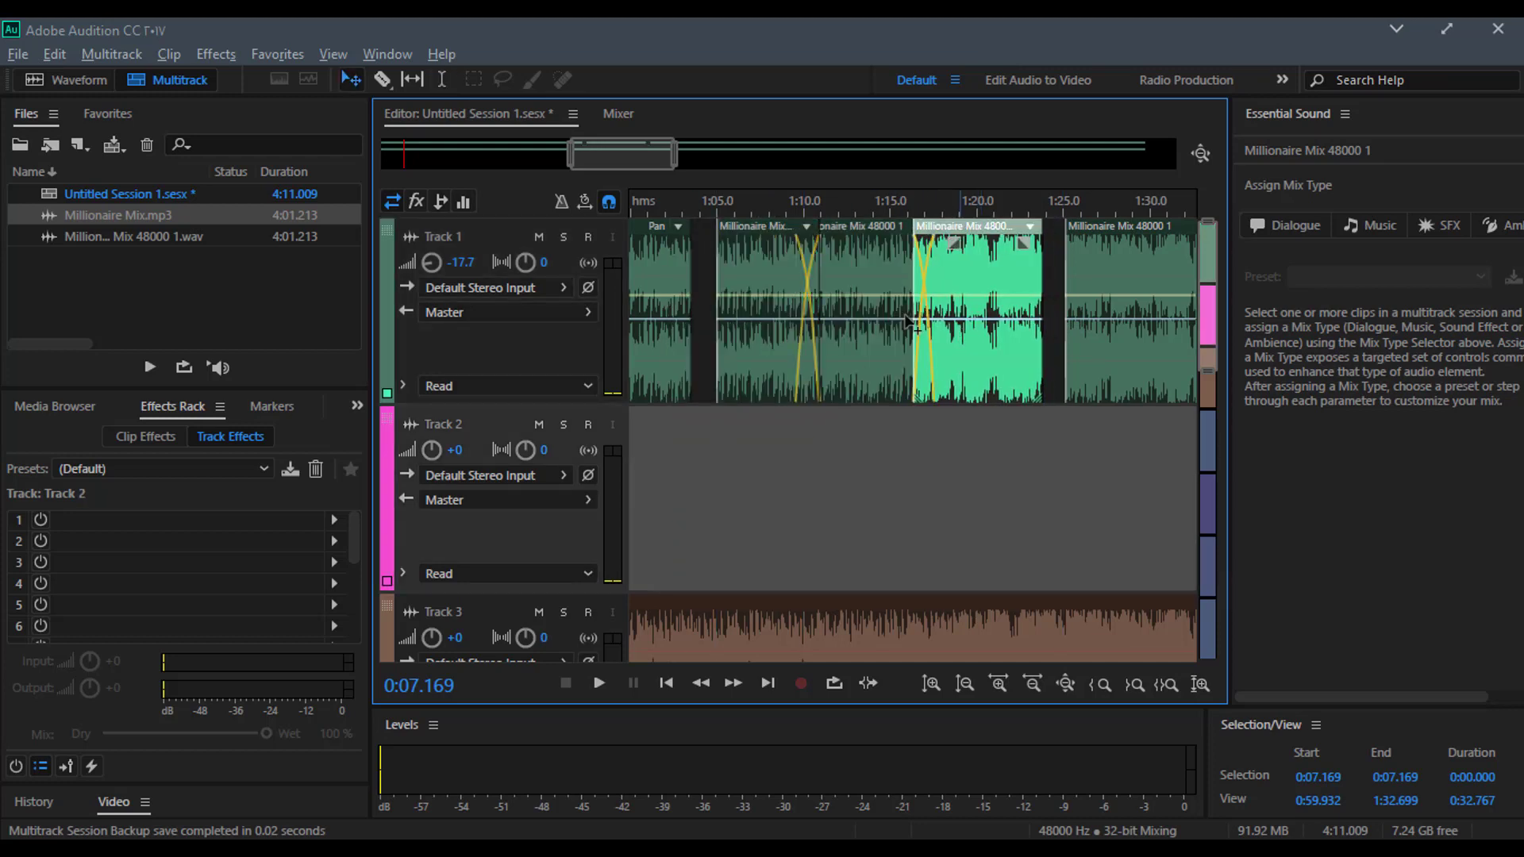
Step: Place the playhead at 1:09.607 and play through the first crossfade to about 1:11.2
{"action": "left_click", "coordinate": [755, 206]}
{"action": "left_click", "coordinate": [797, 204]}
{"action": "key", "text": "space"}
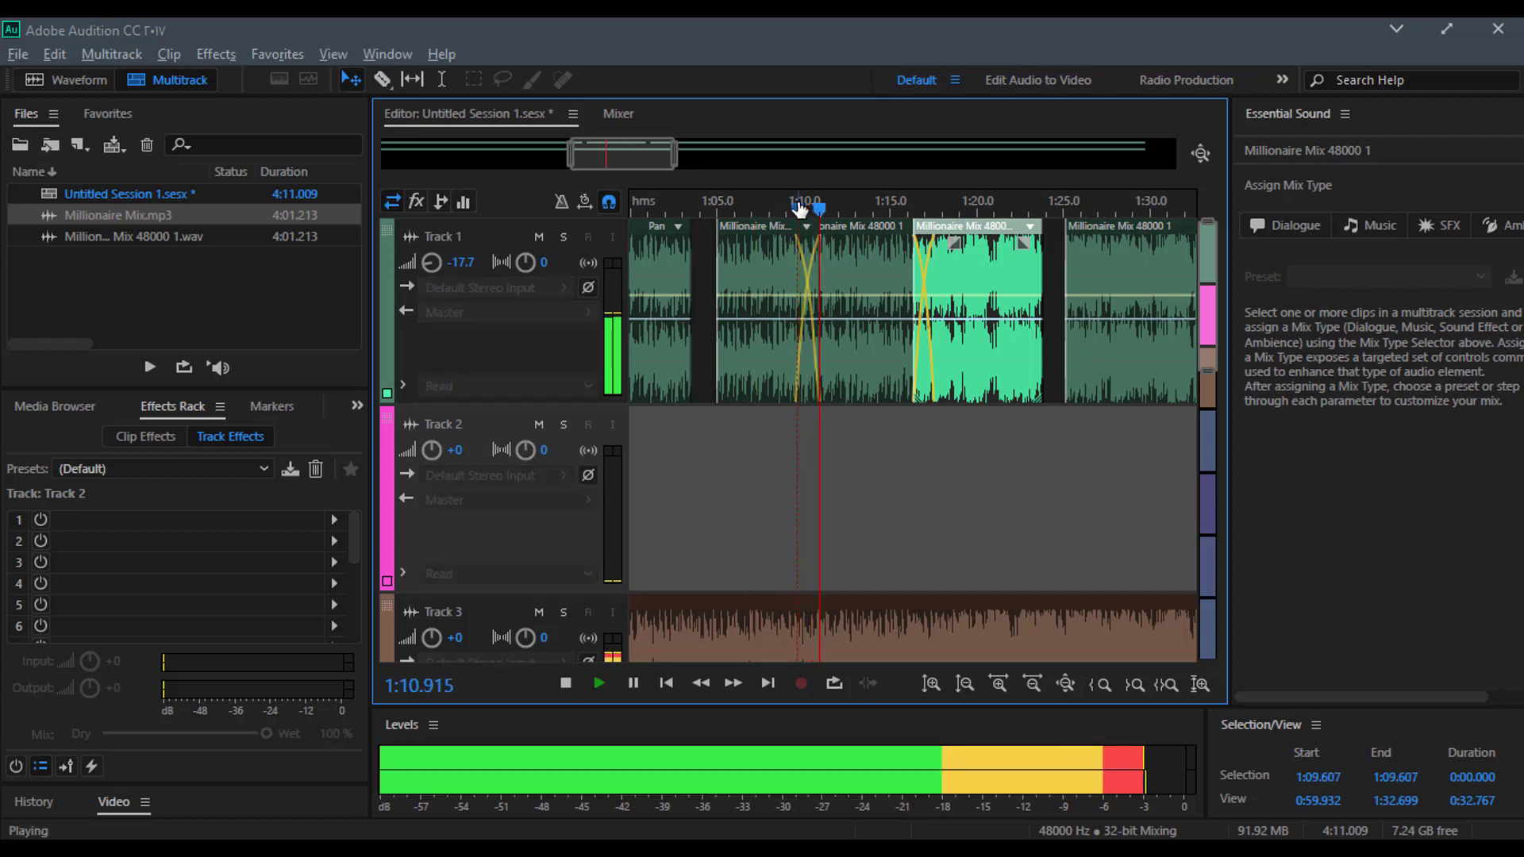
{"action": "key", "text": "space"}
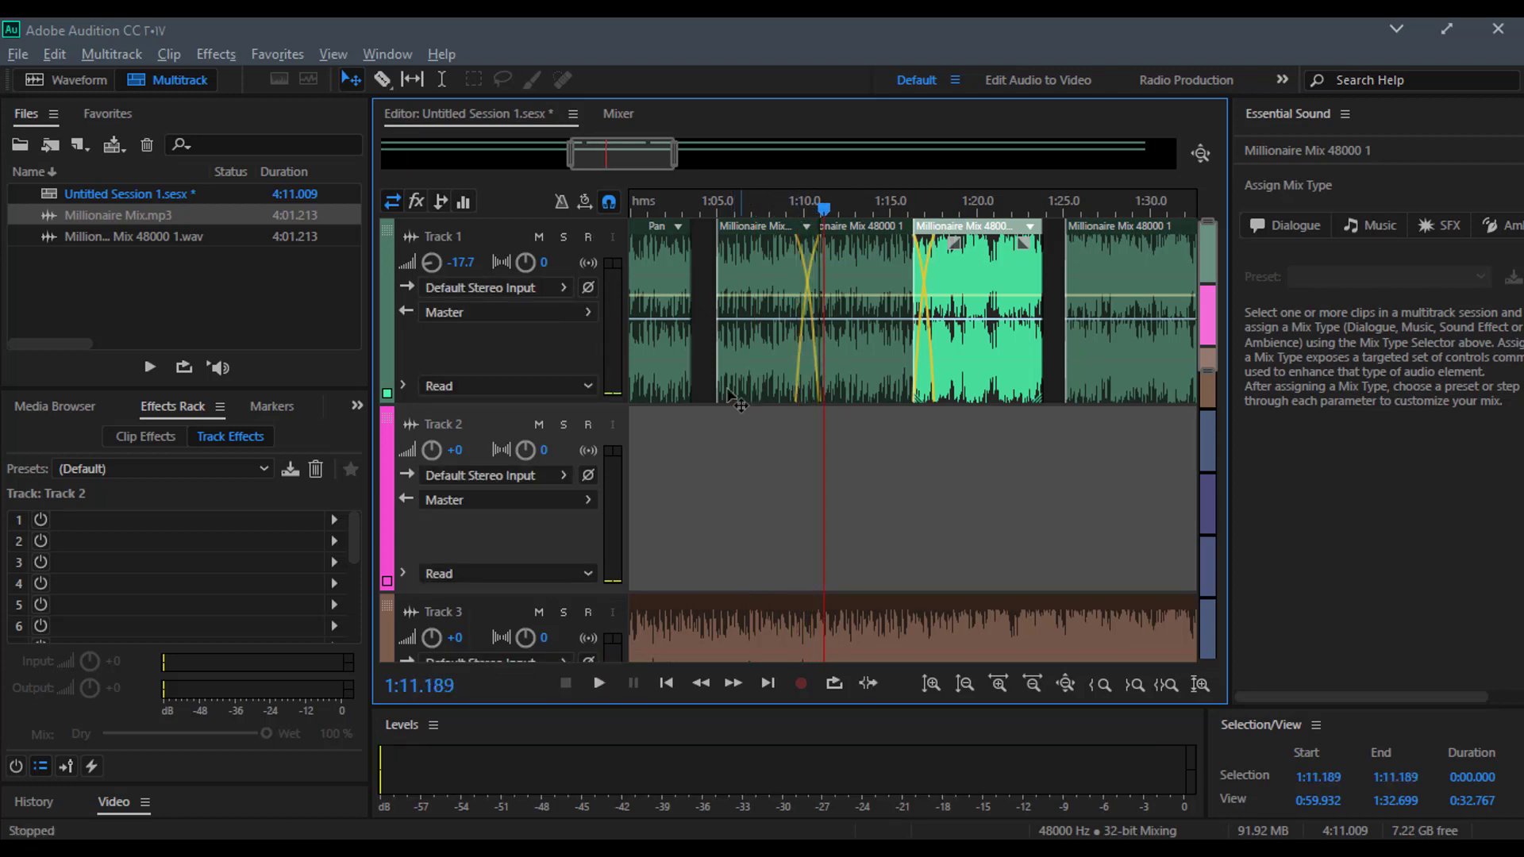
Step: Reopen the keyboard shortcut list to view its command groups, and close it without changes
{"action": "left_click", "coordinate": [53, 55]}
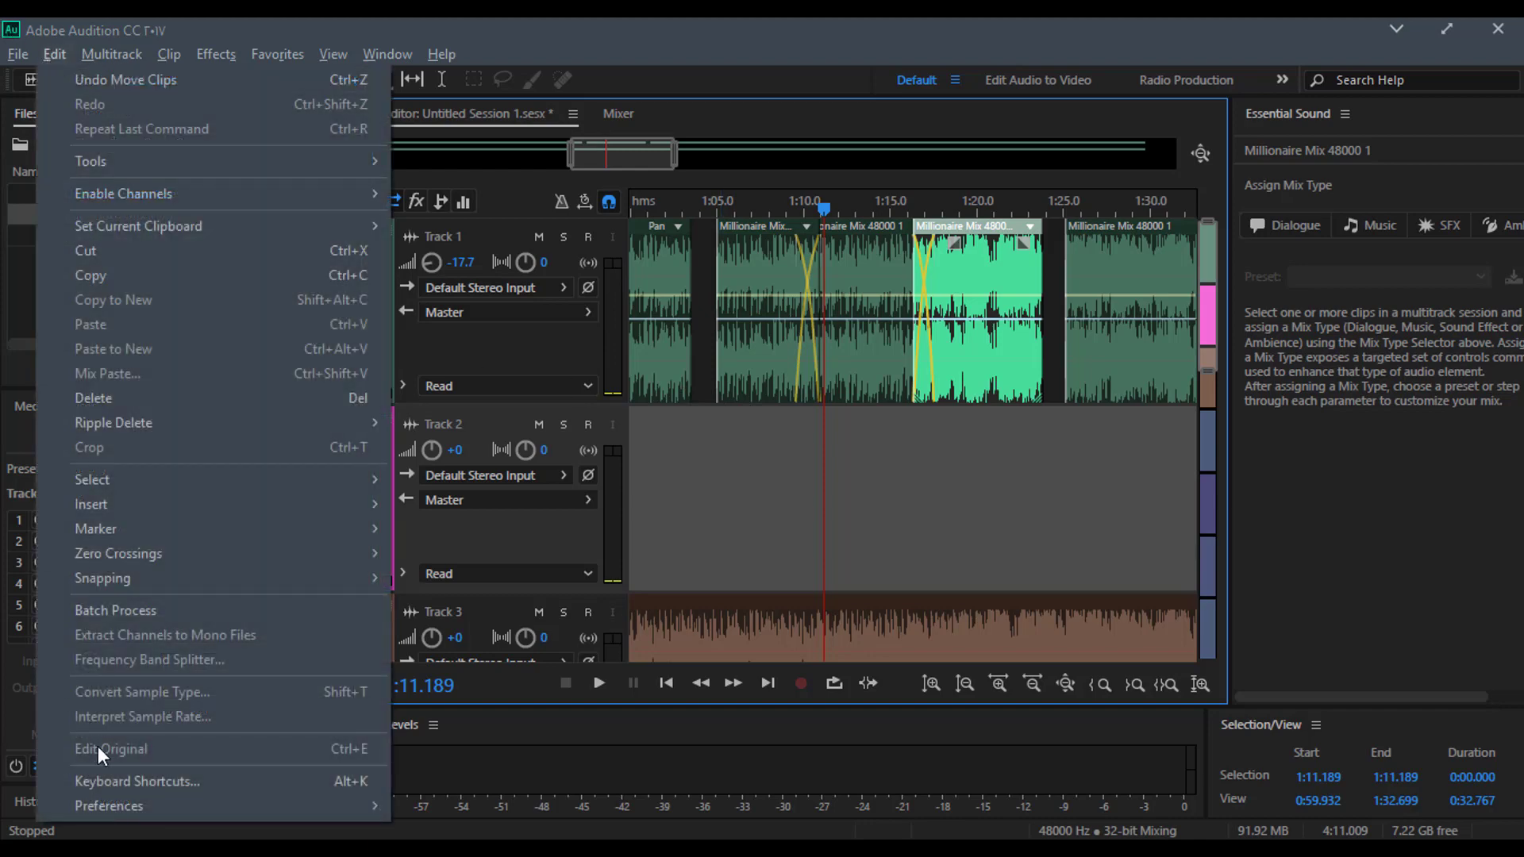
{"action": "left_click", "coordinate": [107, 783]}
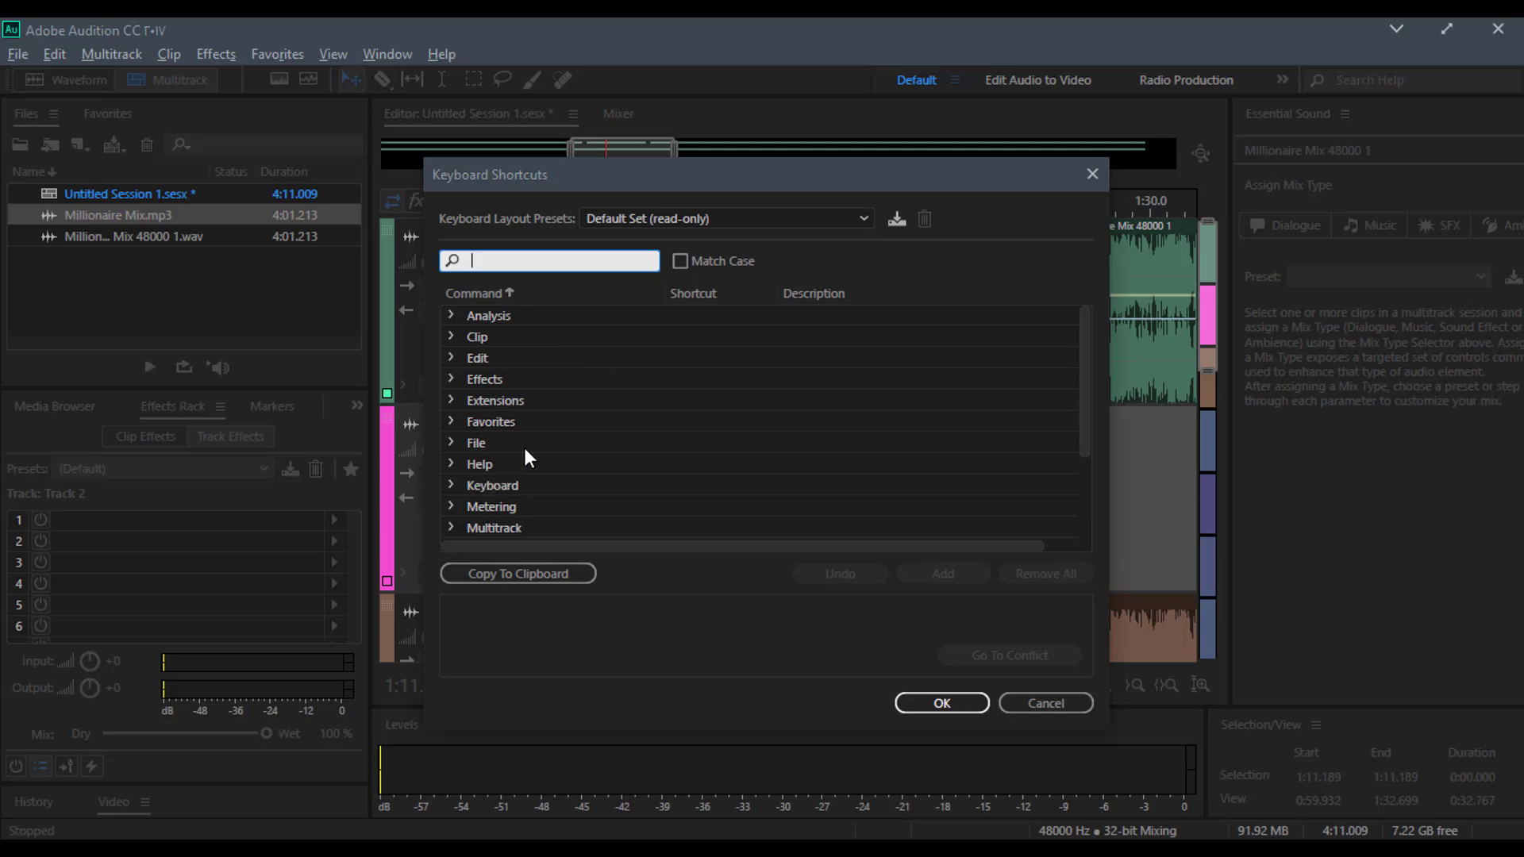
{"action": "left_click", "coordinate": [1040, 702]}
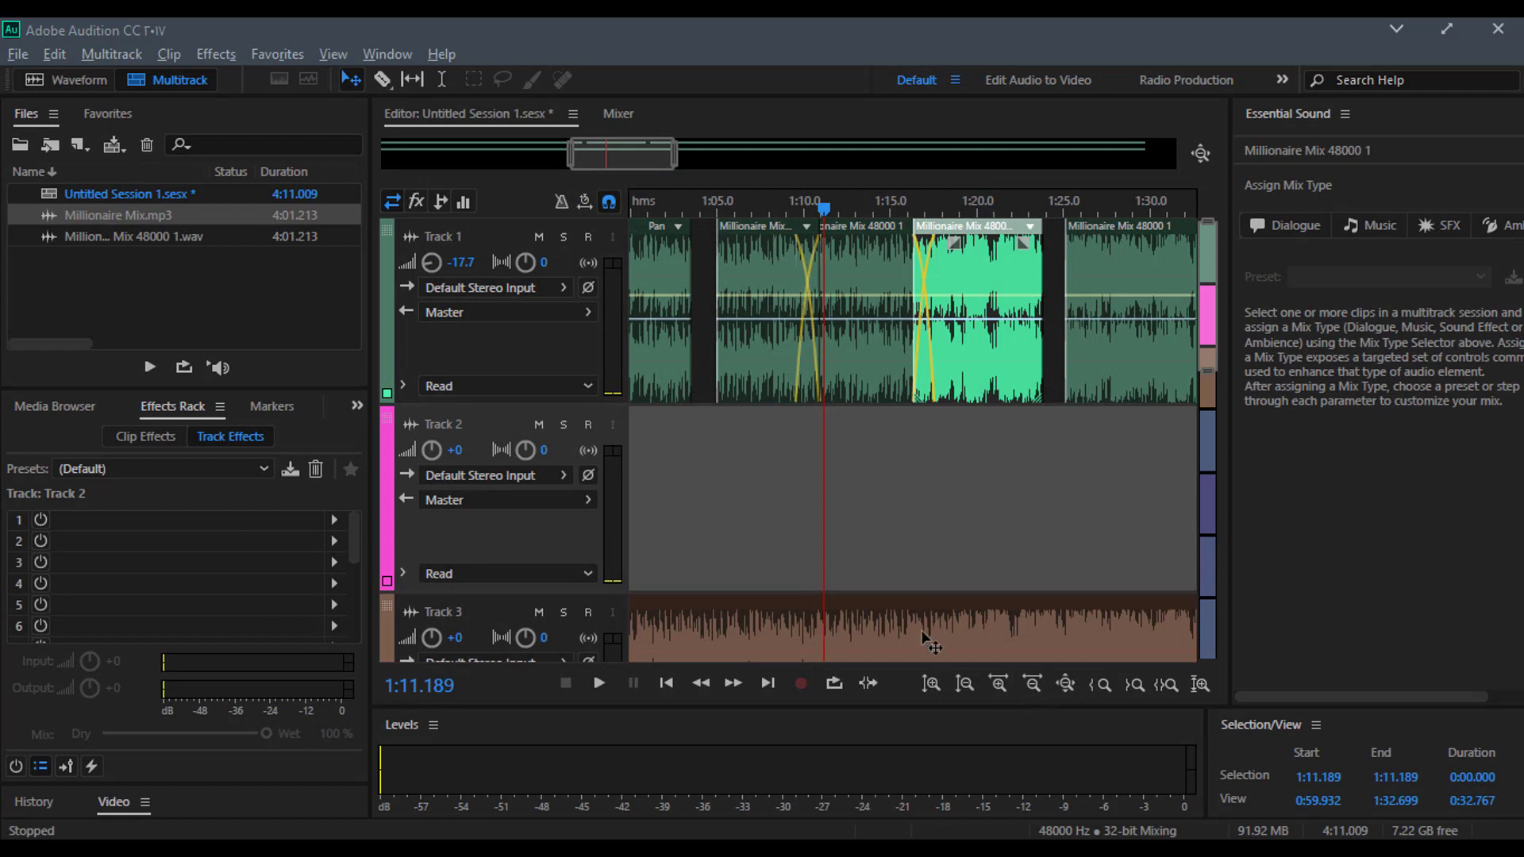